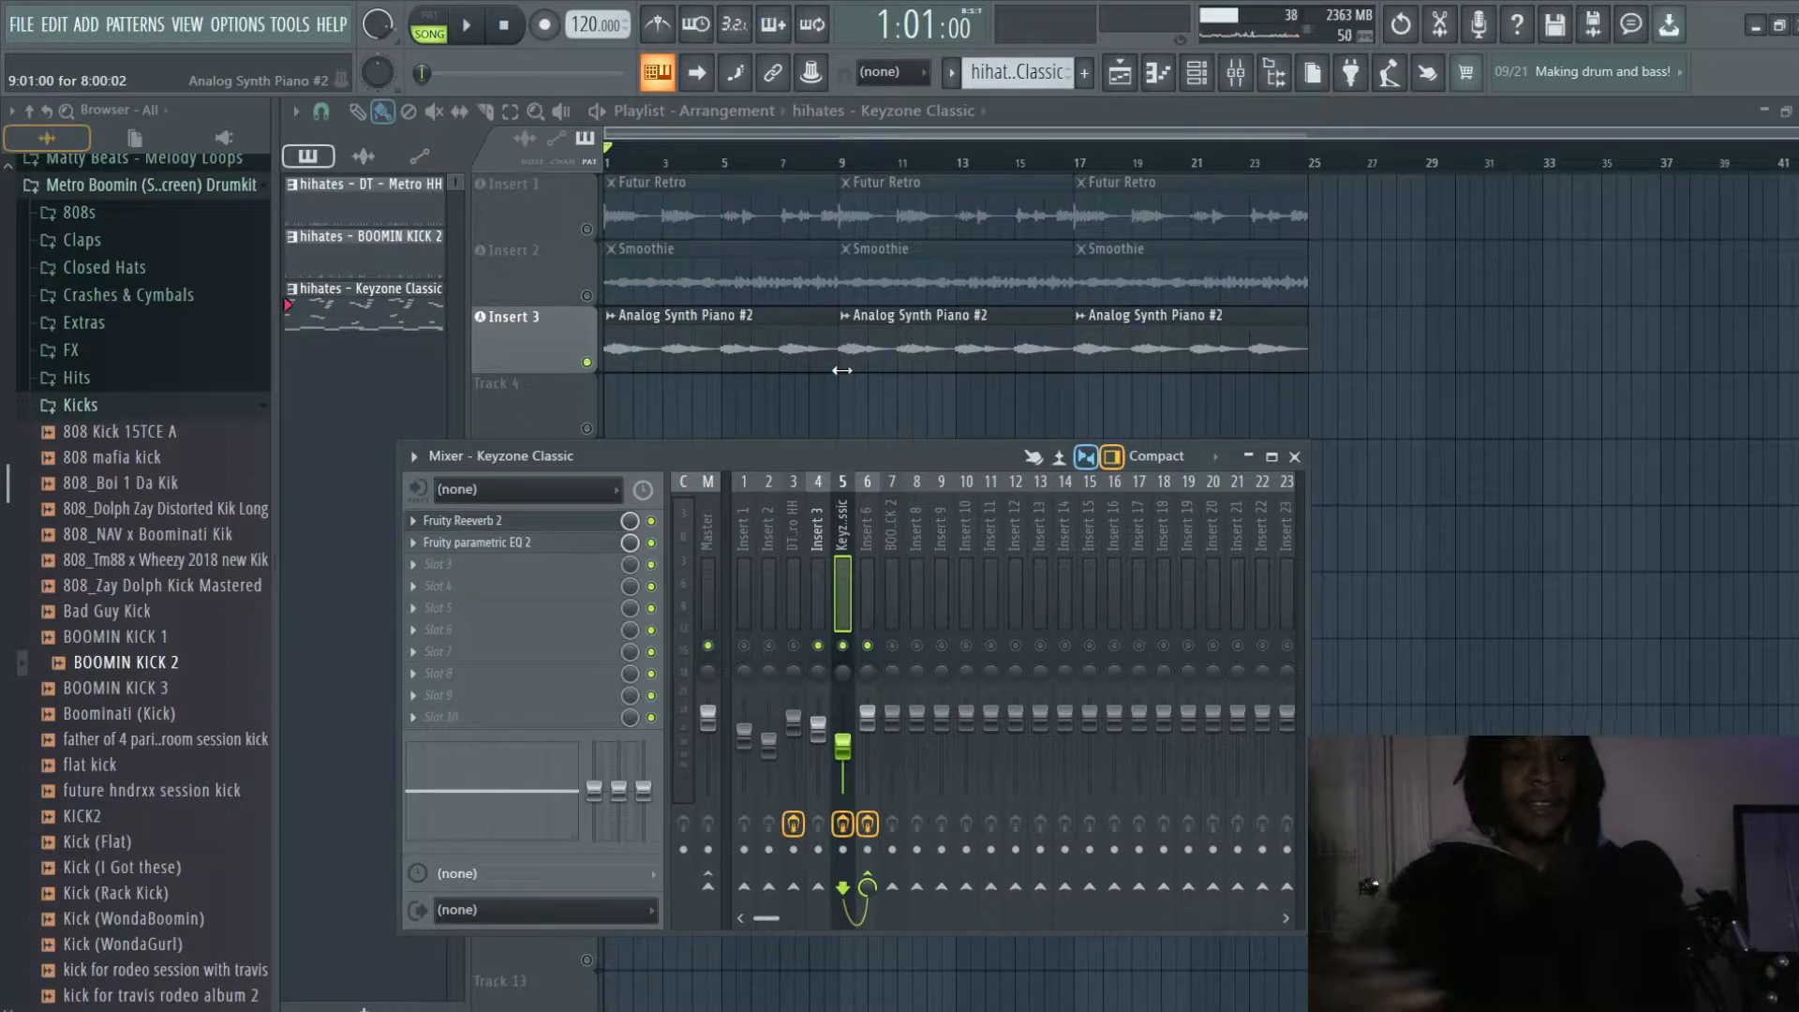
- Reposition the mixer over the playlist and inspect the effect slots and routing of Insert 6 and Insert 3
left_click_drag(886, 457, 1141, 654)
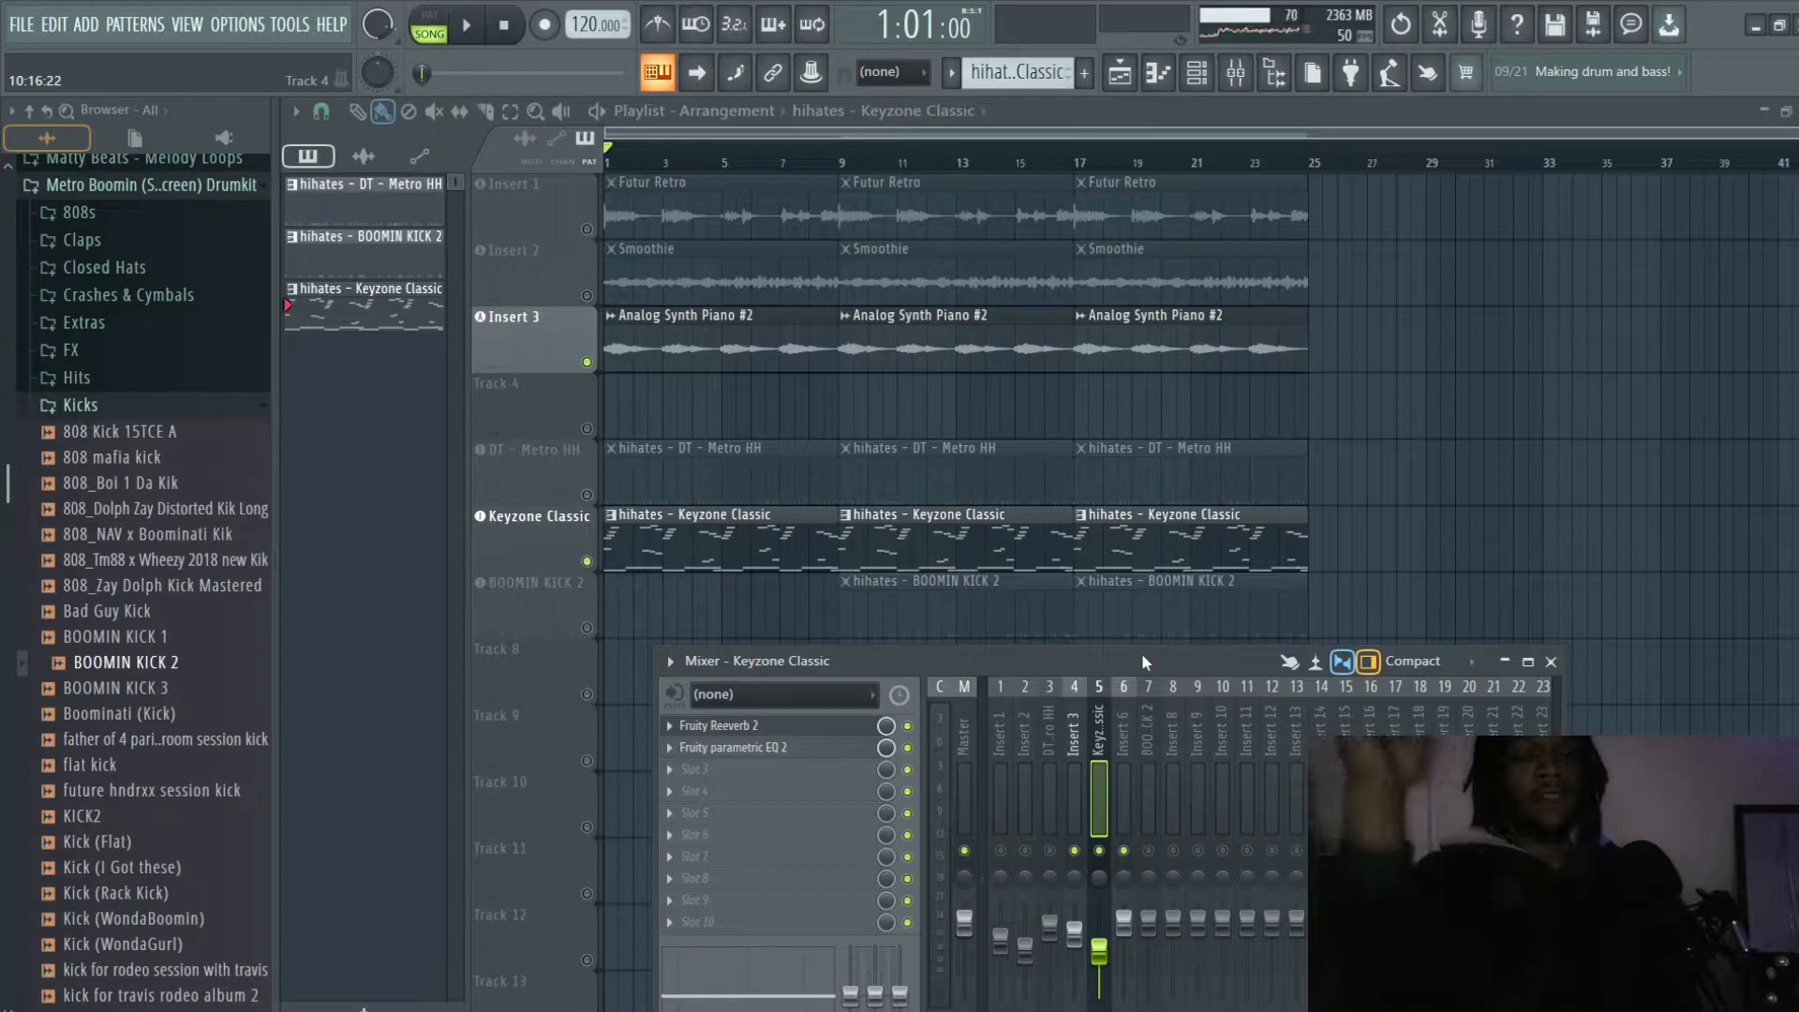
left_click_drag(1141, 661, 966, 448)
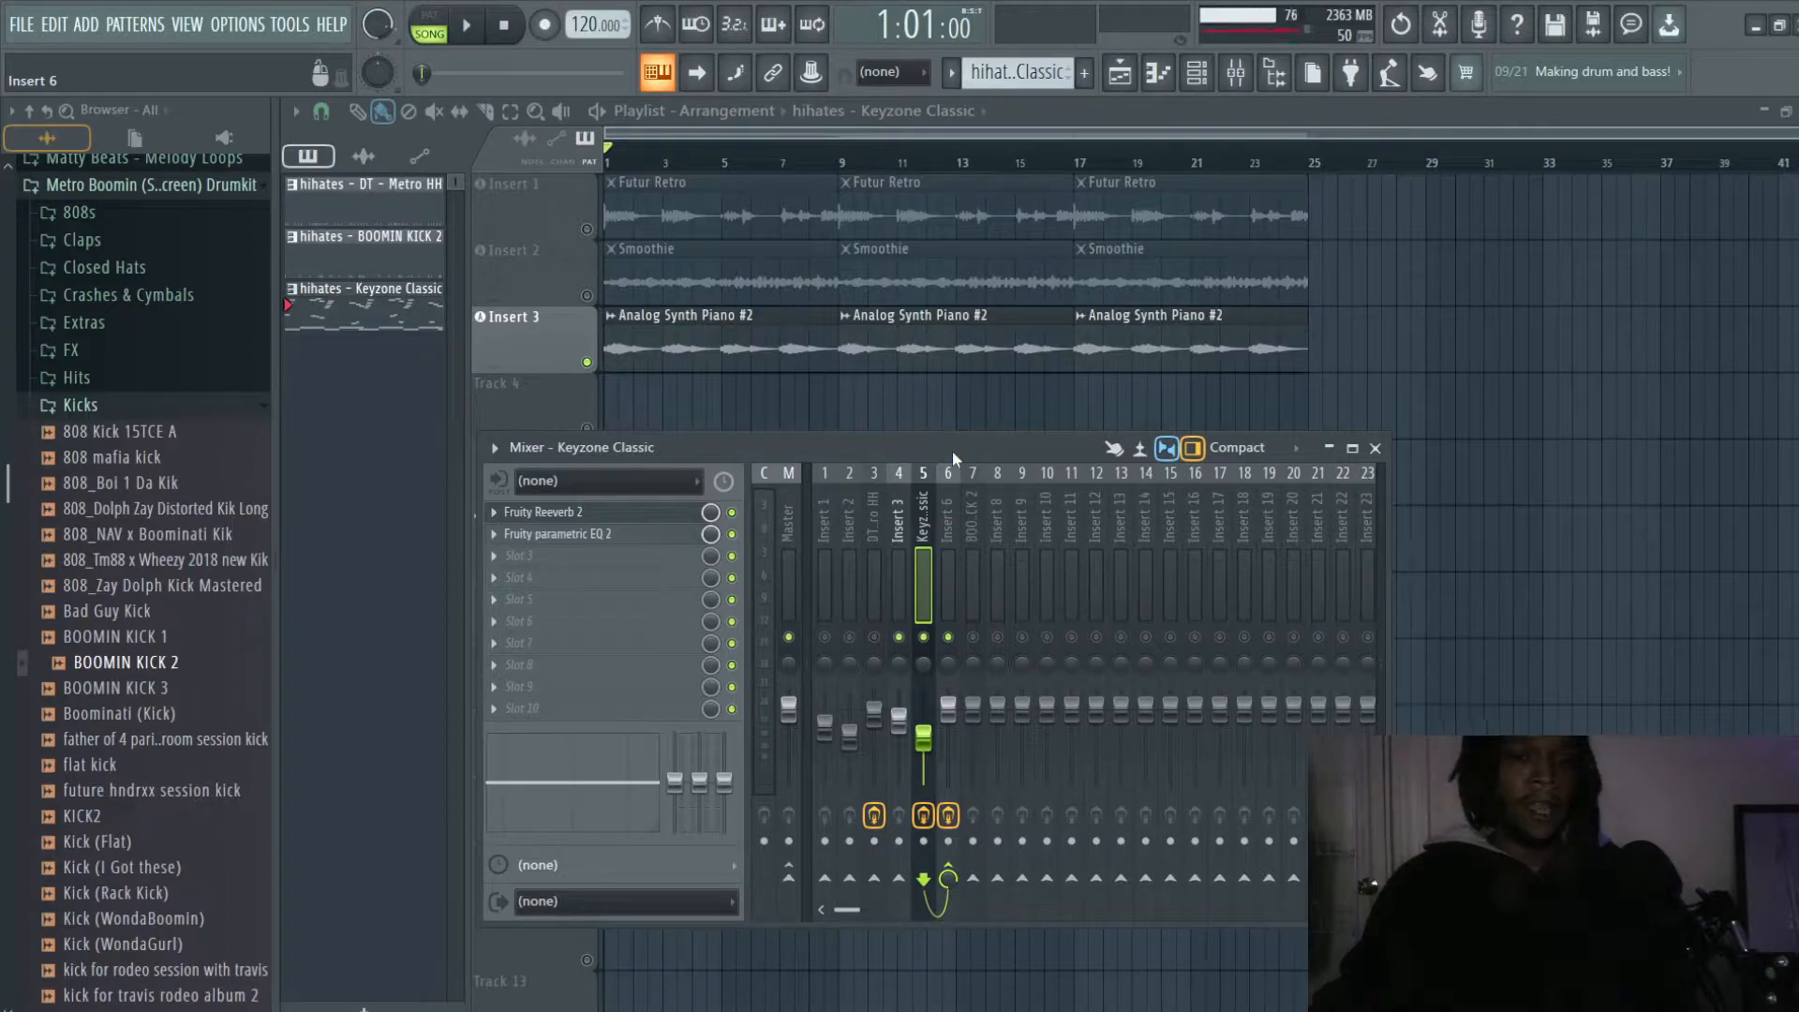
left_click(947, 539)
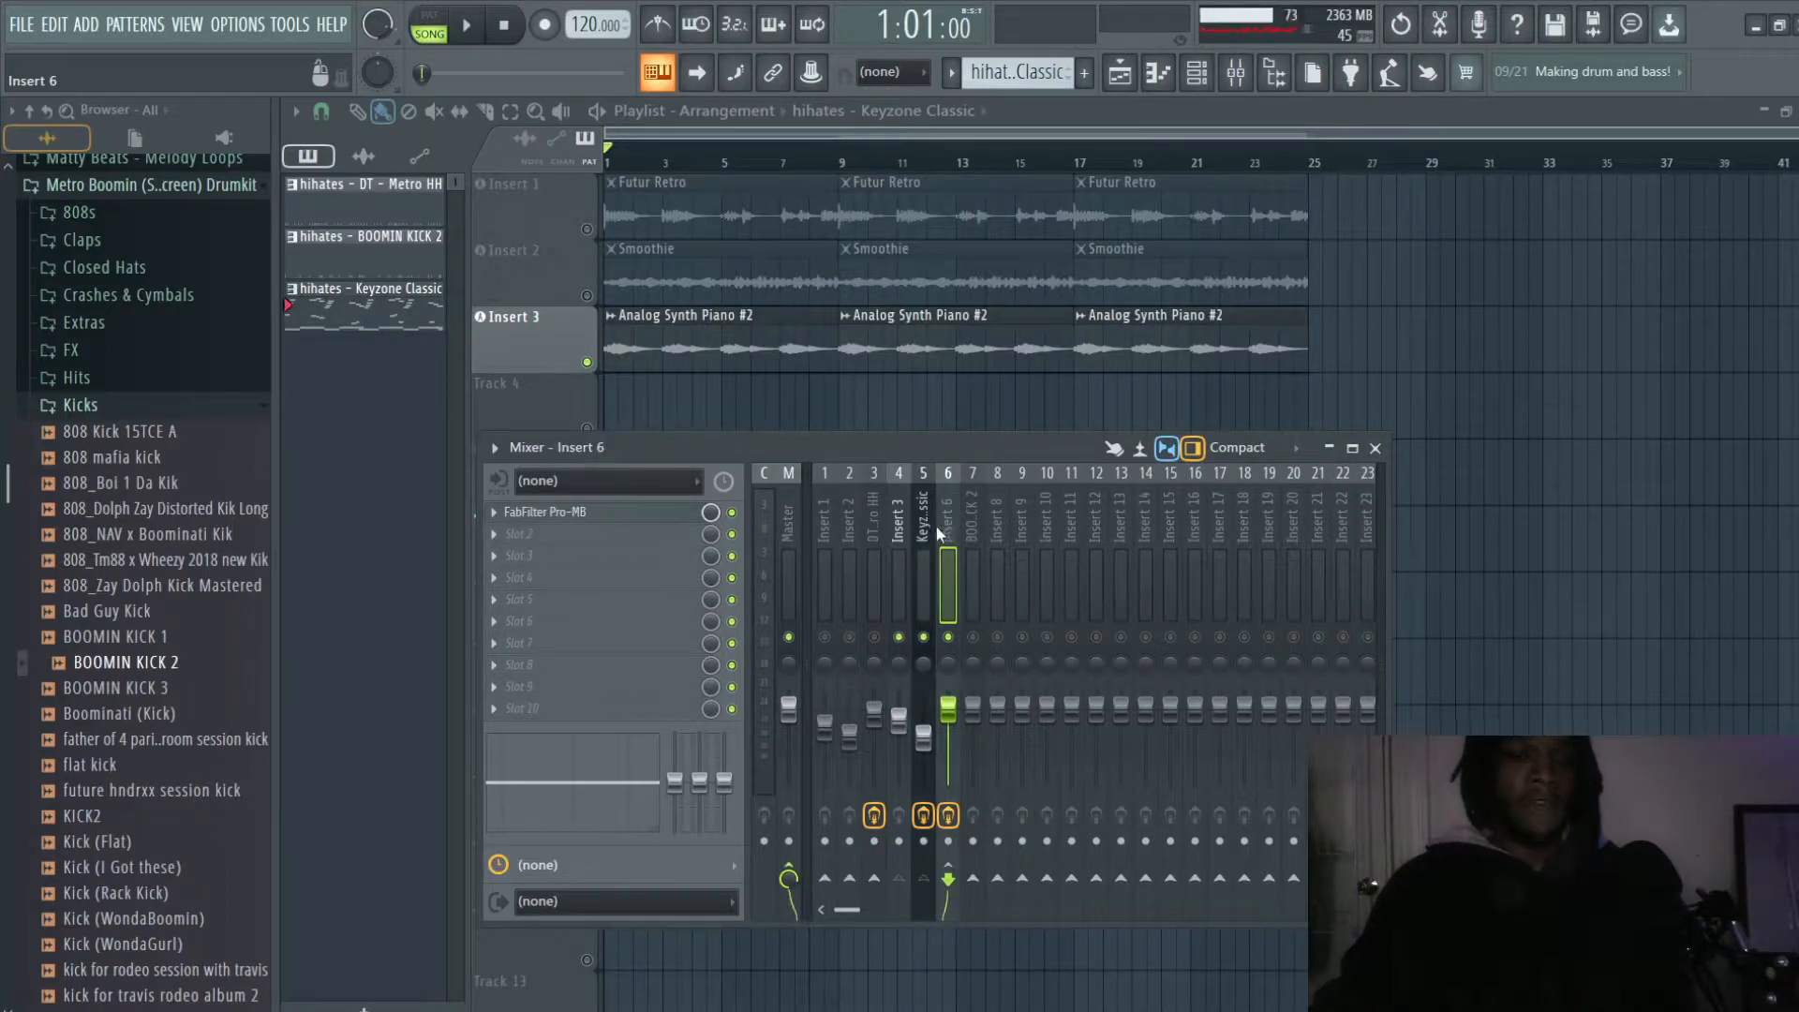
left_click(907, 525)
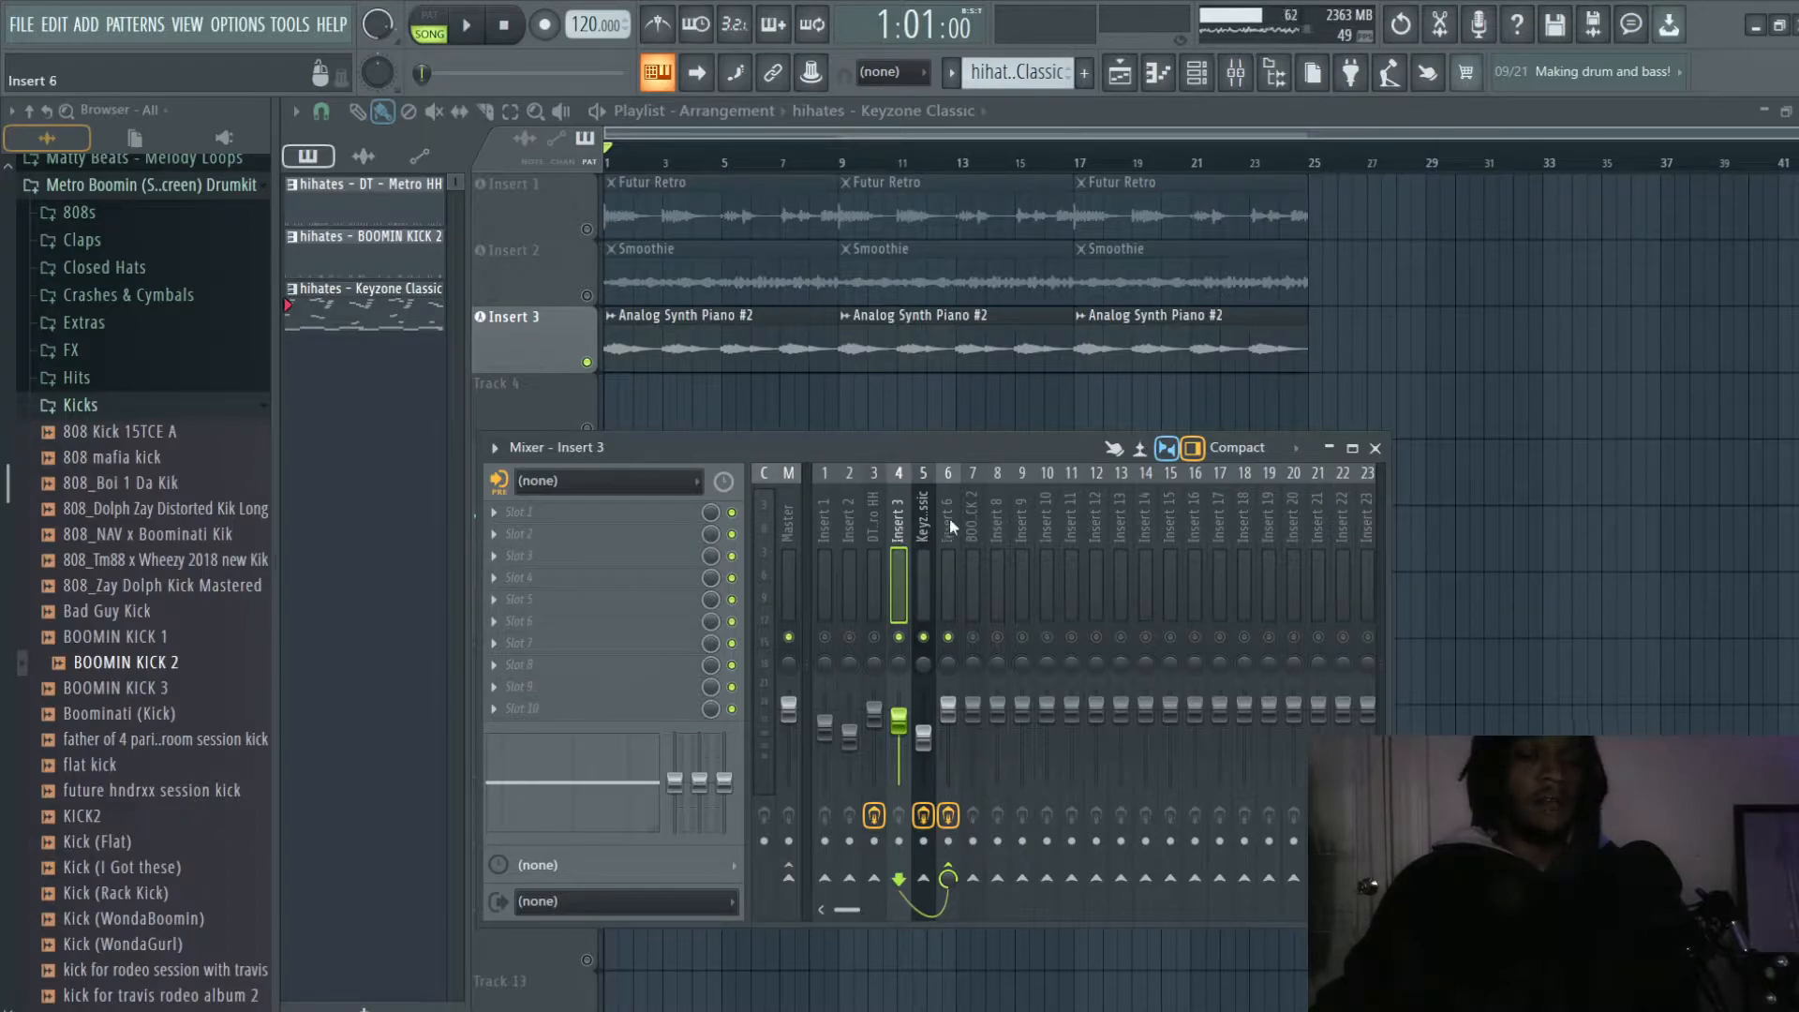
left_click(950, 521)
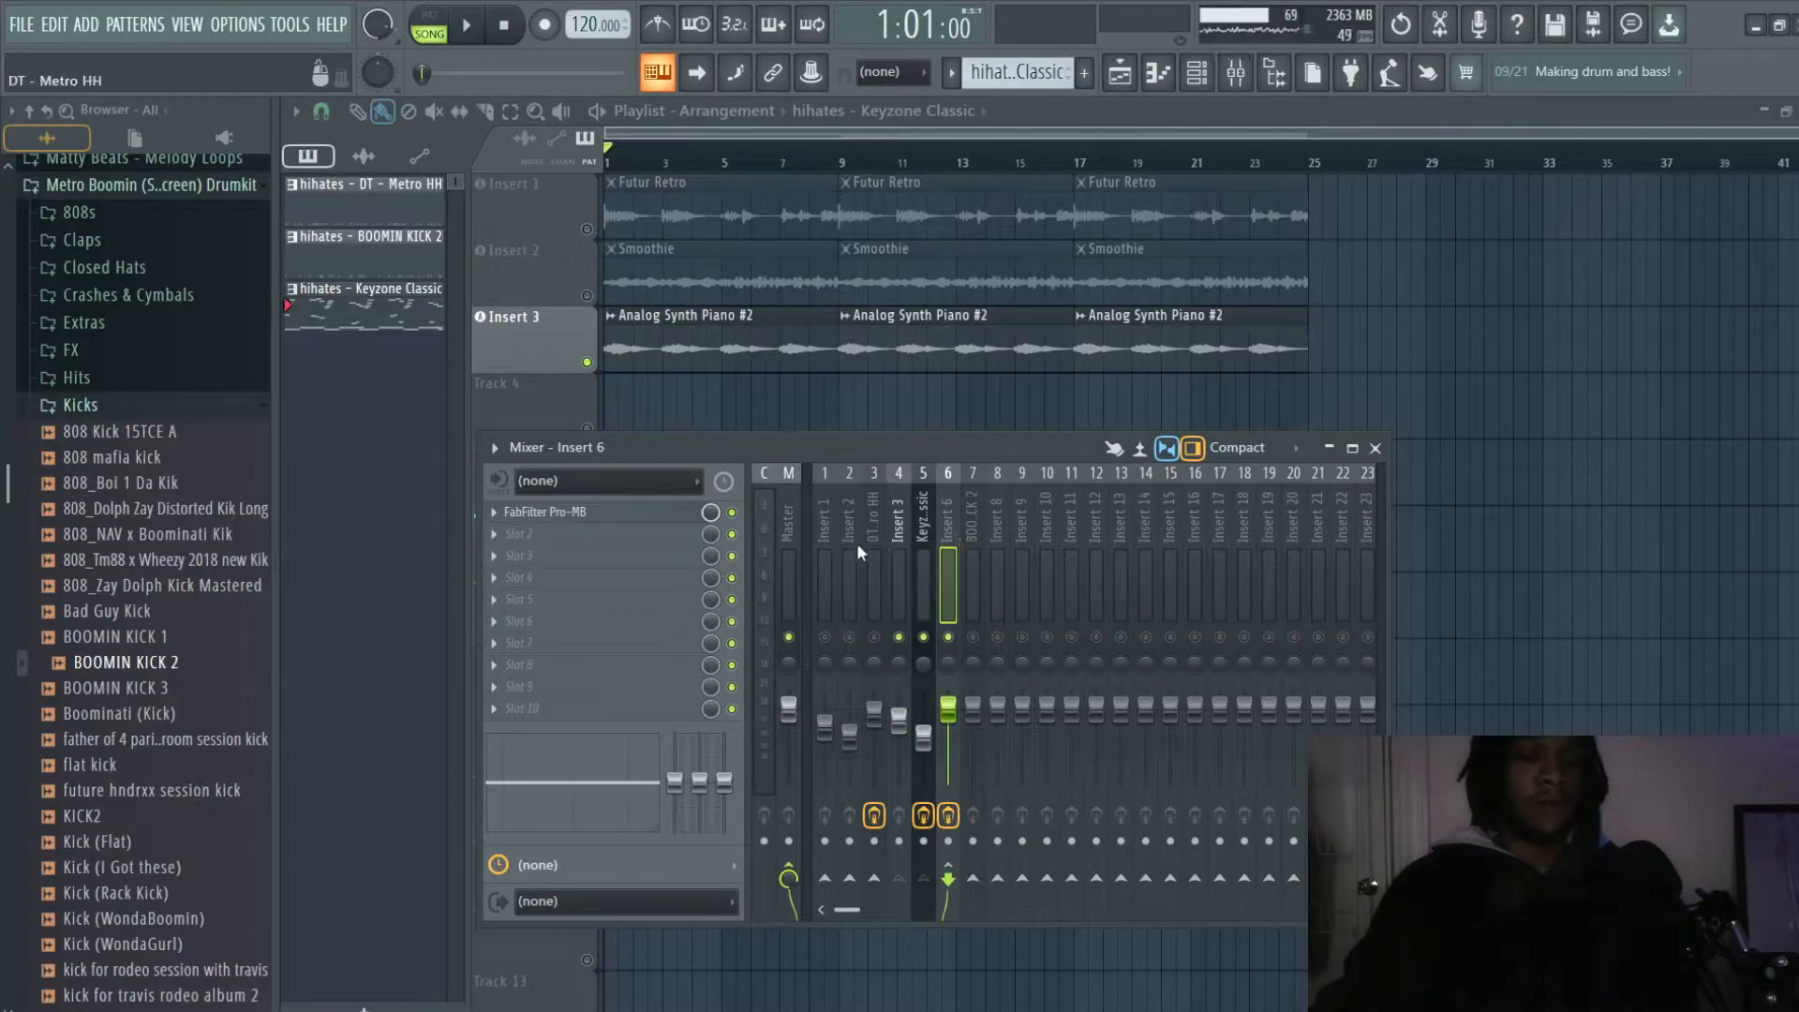
- Bypass Fruity parametric EQ 2 on Keyzone Classic and FabFilter Pro-MB on Insert 6, and play the arrangement without them
left_click(738, 513)
left_click(918, 511)
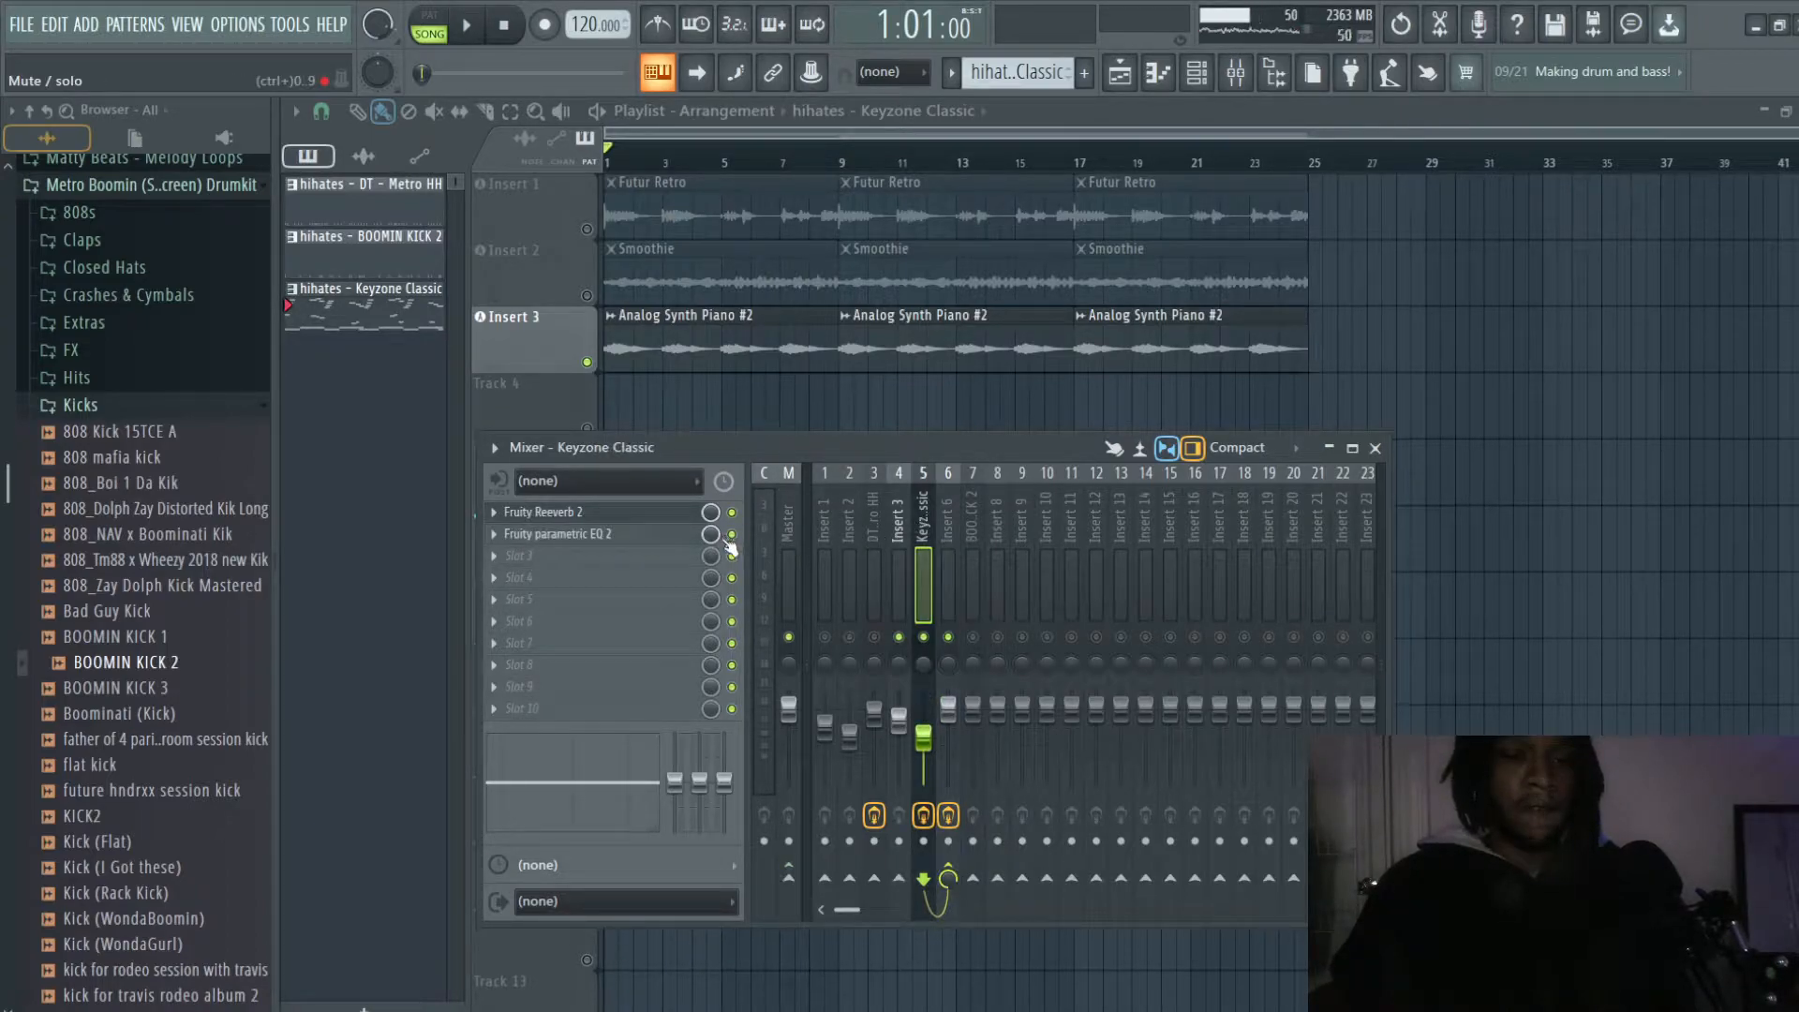
left_click(732, 535)
left_click(887, 514)
left_click(922, 516)
left_click(946, 517)
left_click(732, 513)
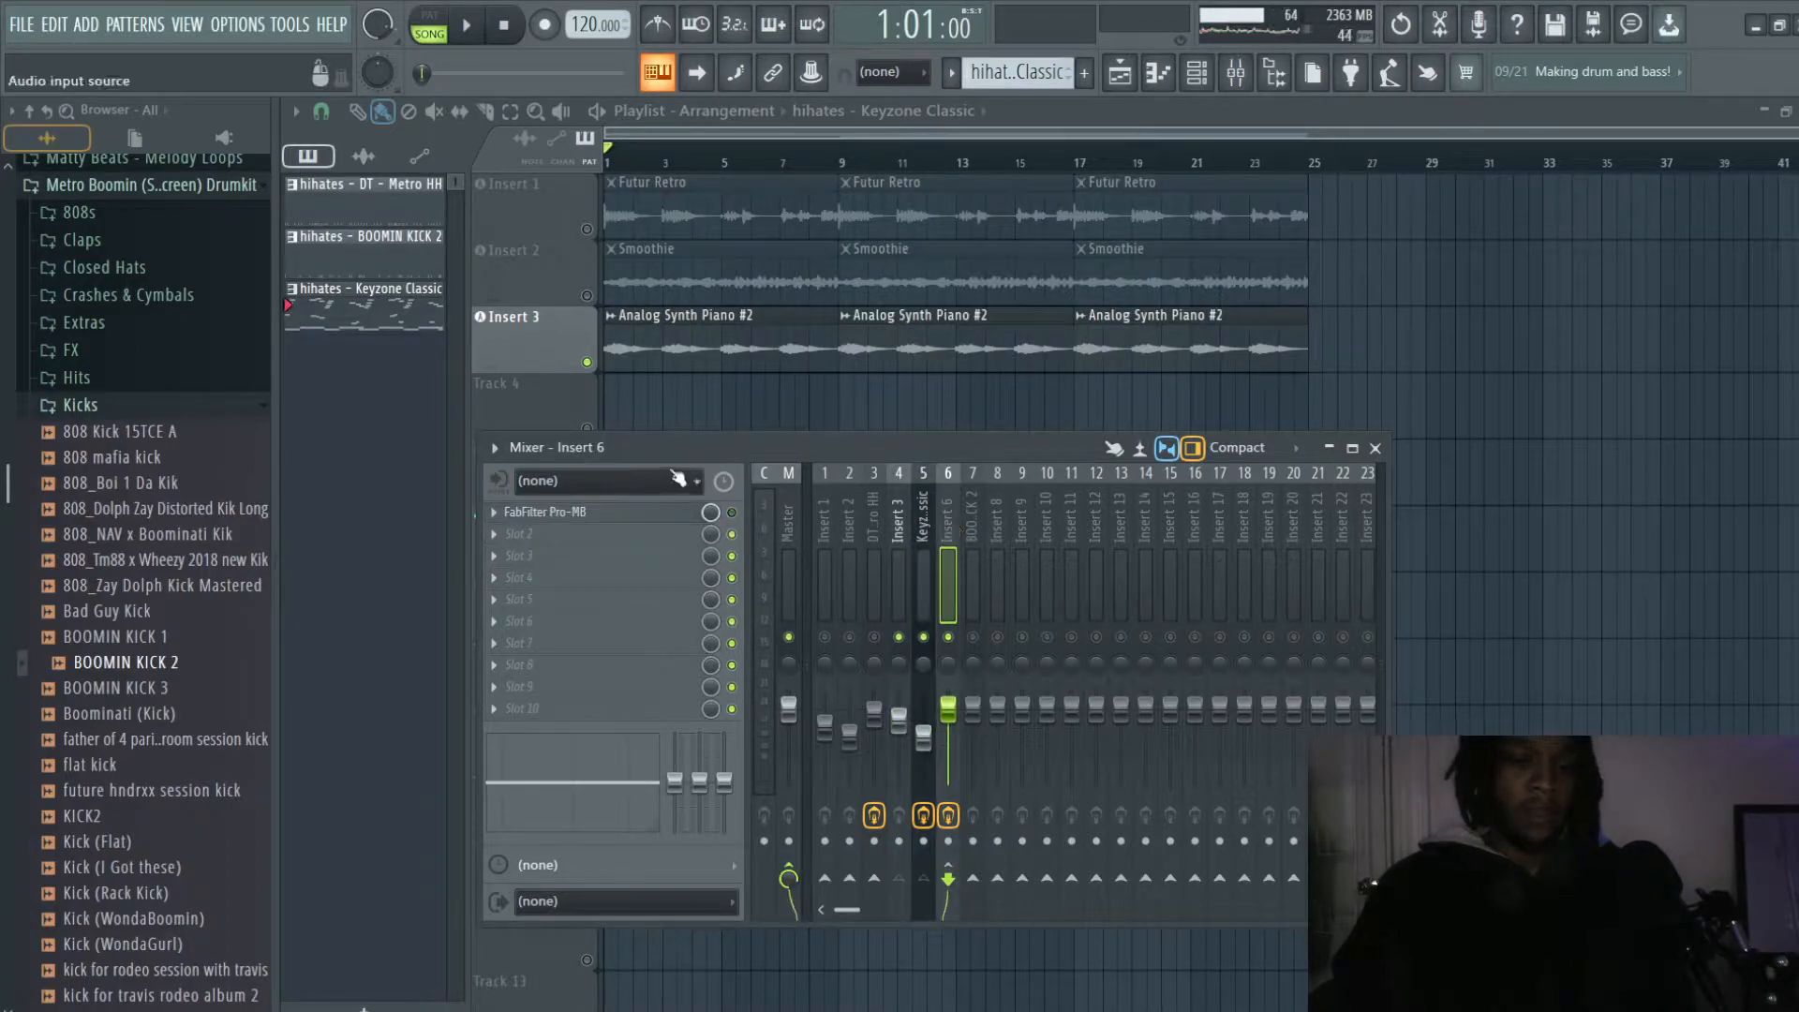
key("space")
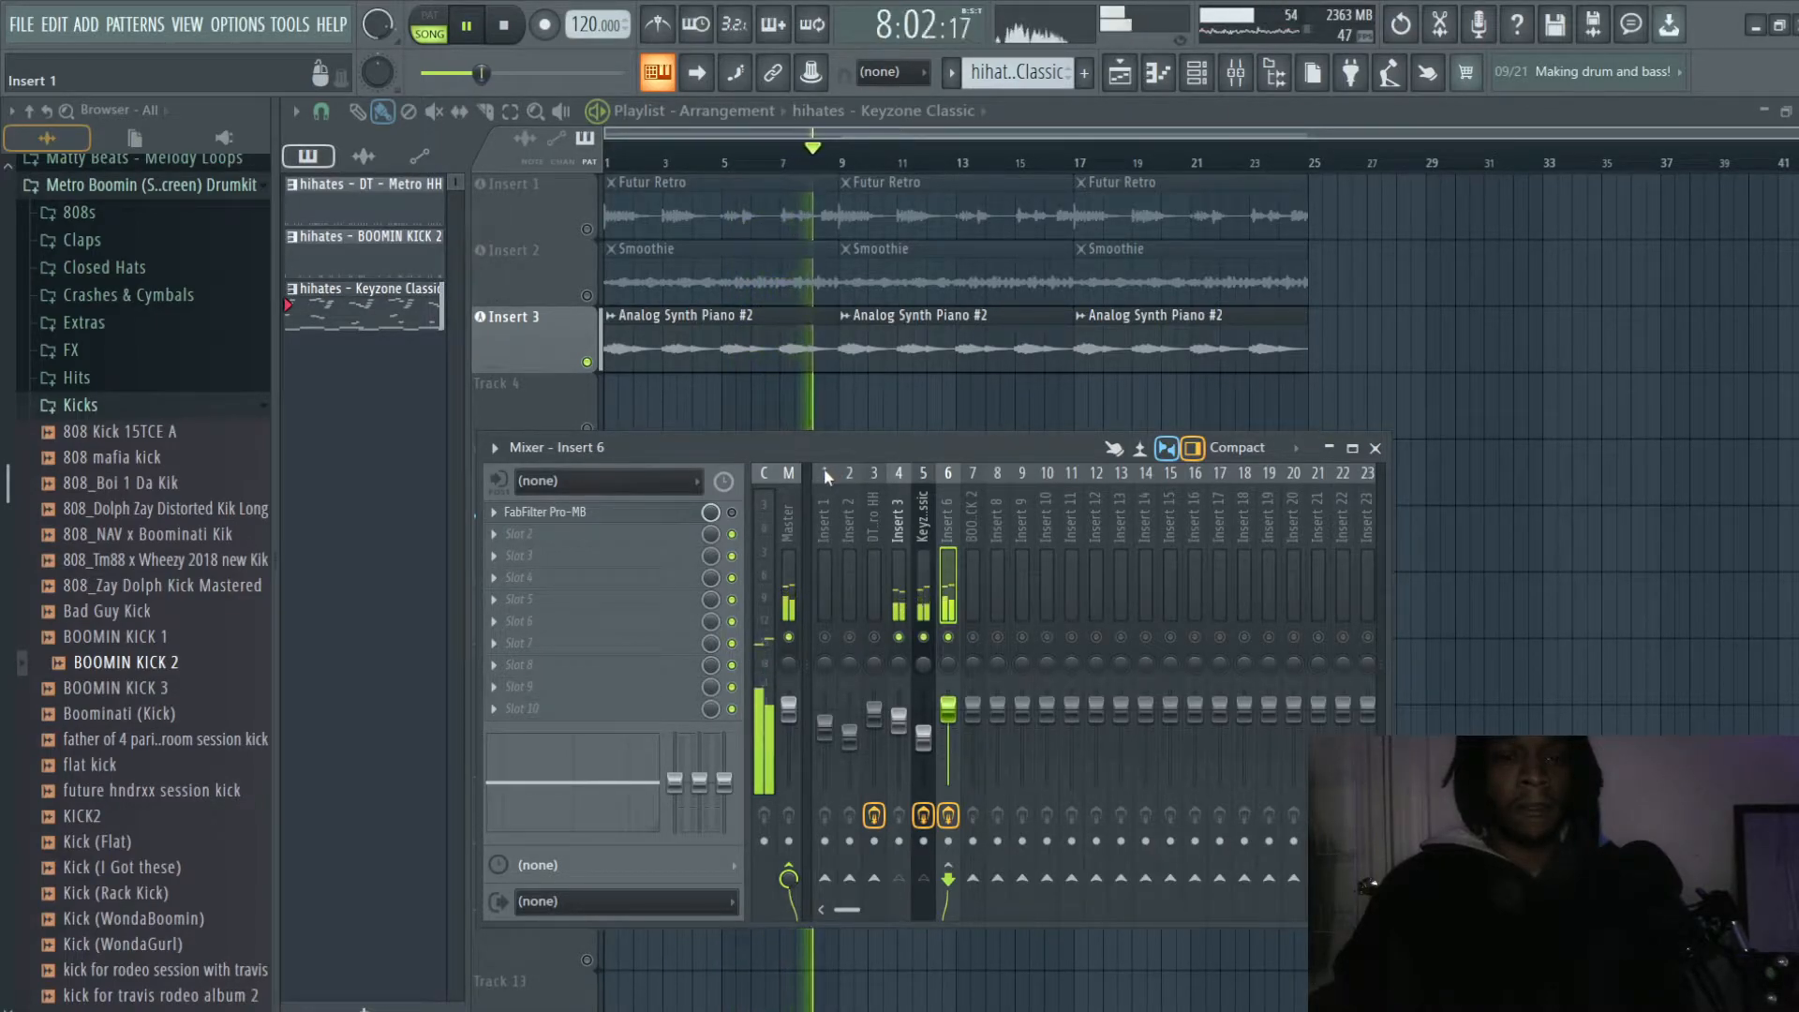
key("space")
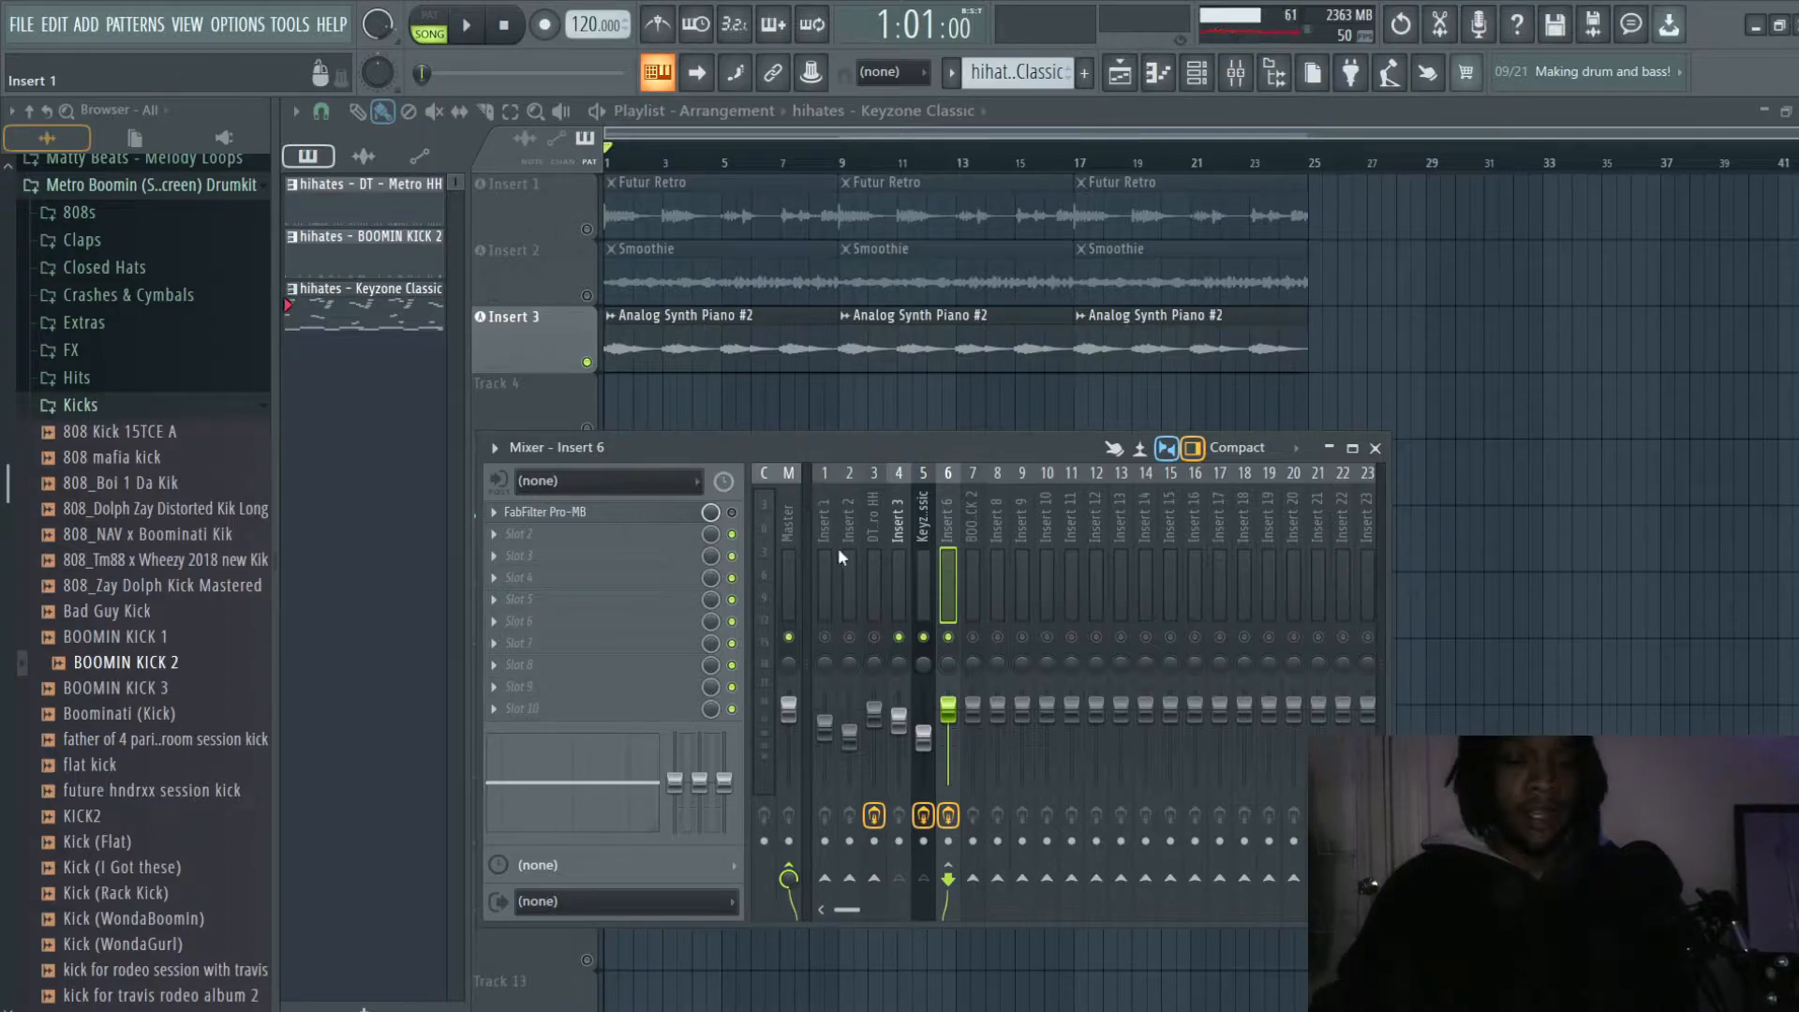
- Examine how Insert 3 and Keyzone Classic route into Insert 6 by comparing the three mixer tracks
left_click(900, 520)
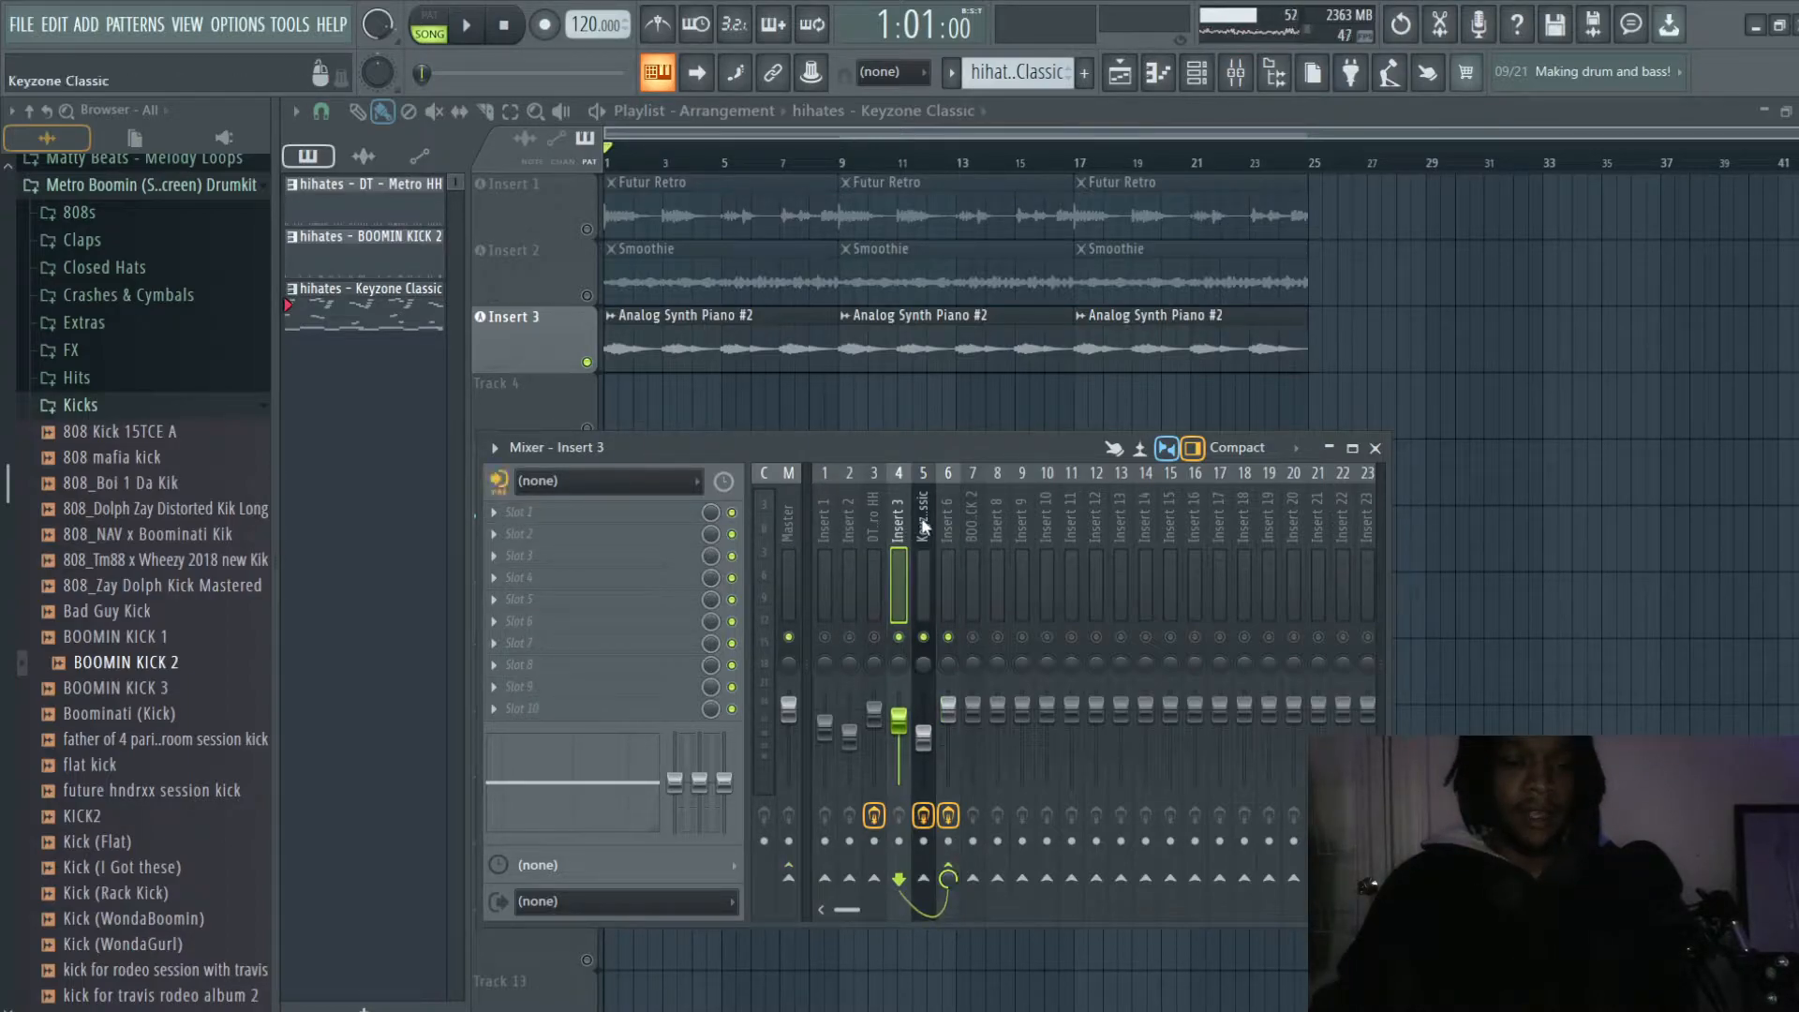
left_click(923, 527)
left_click(895, 525)
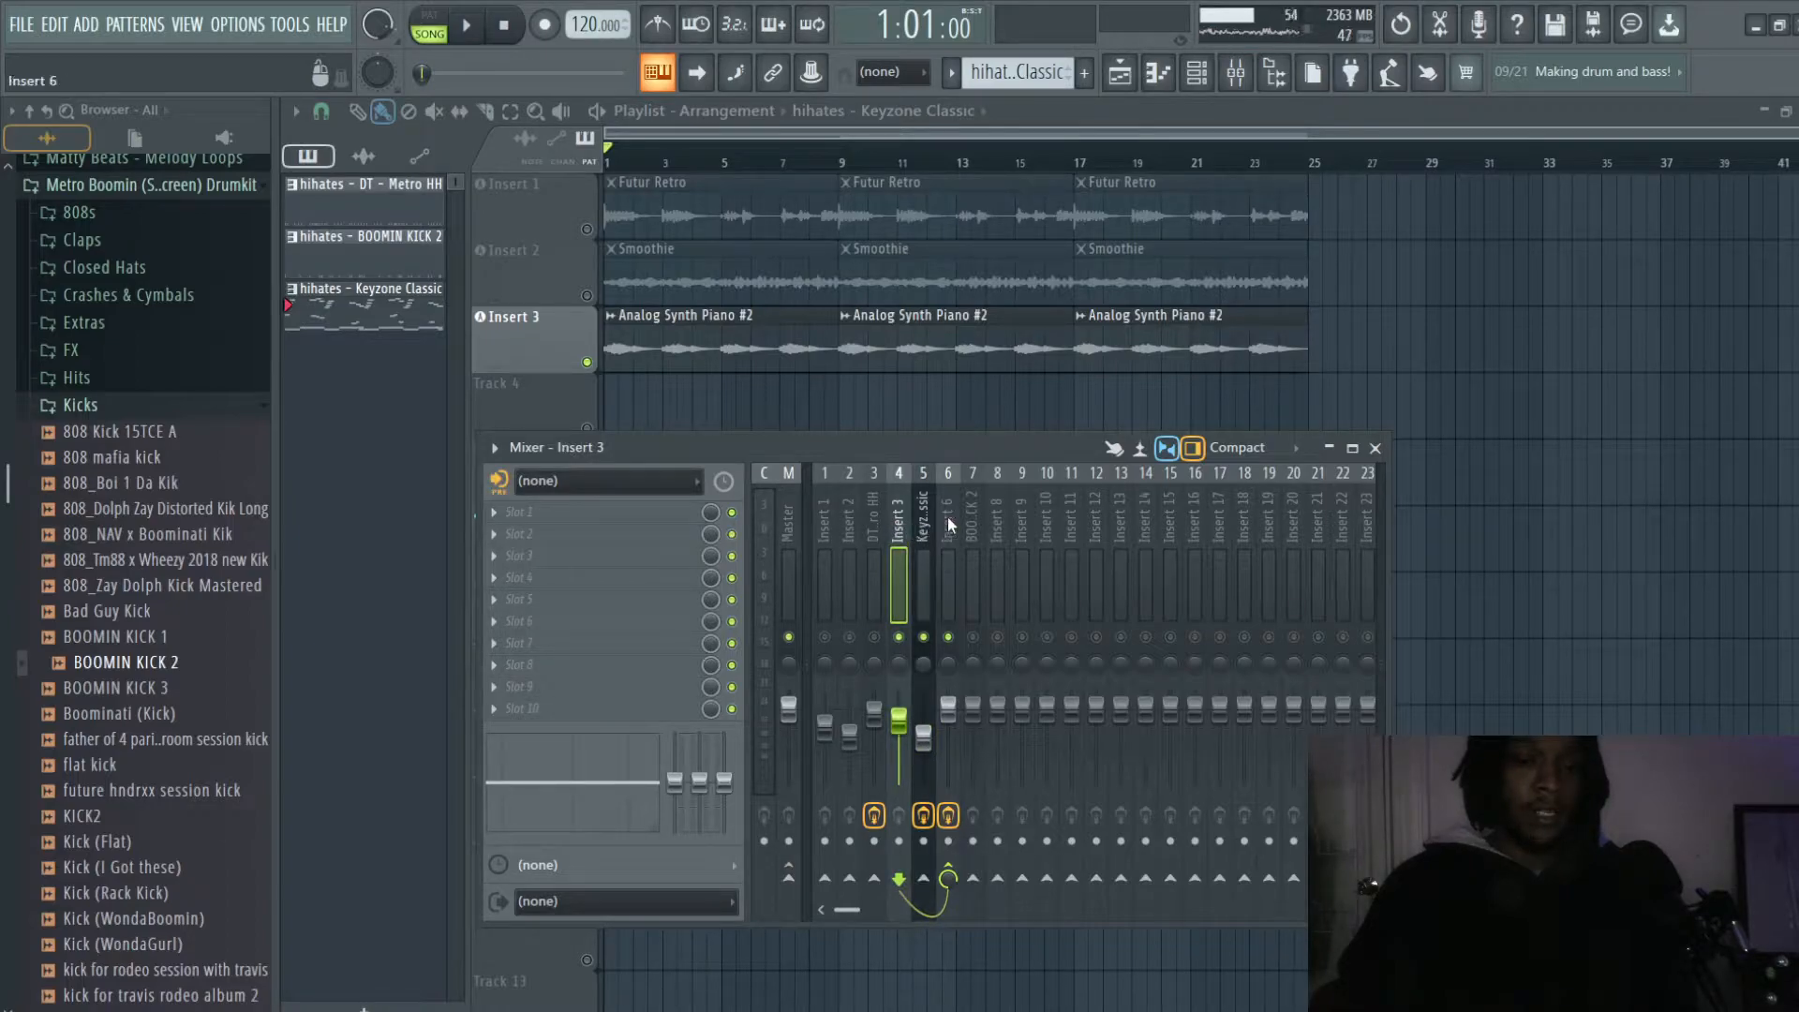
left_click(946, 517)
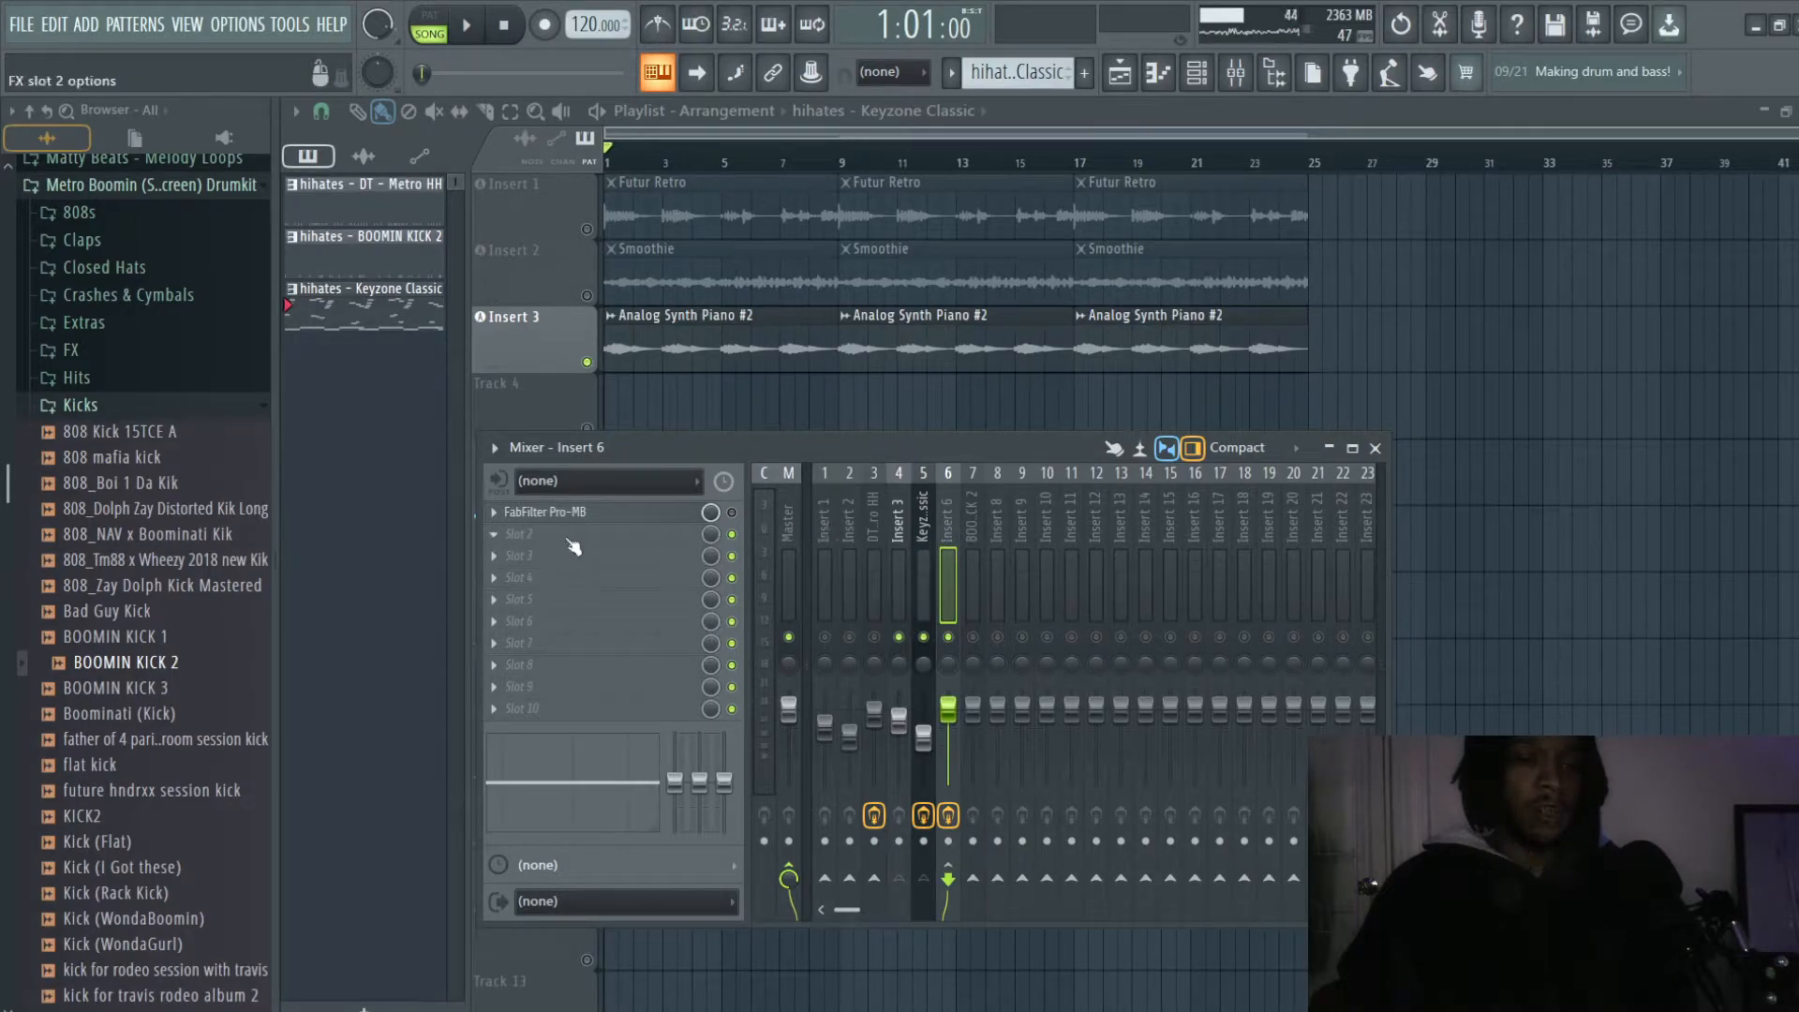
left_click(922, 520)
left_click(902, 518)
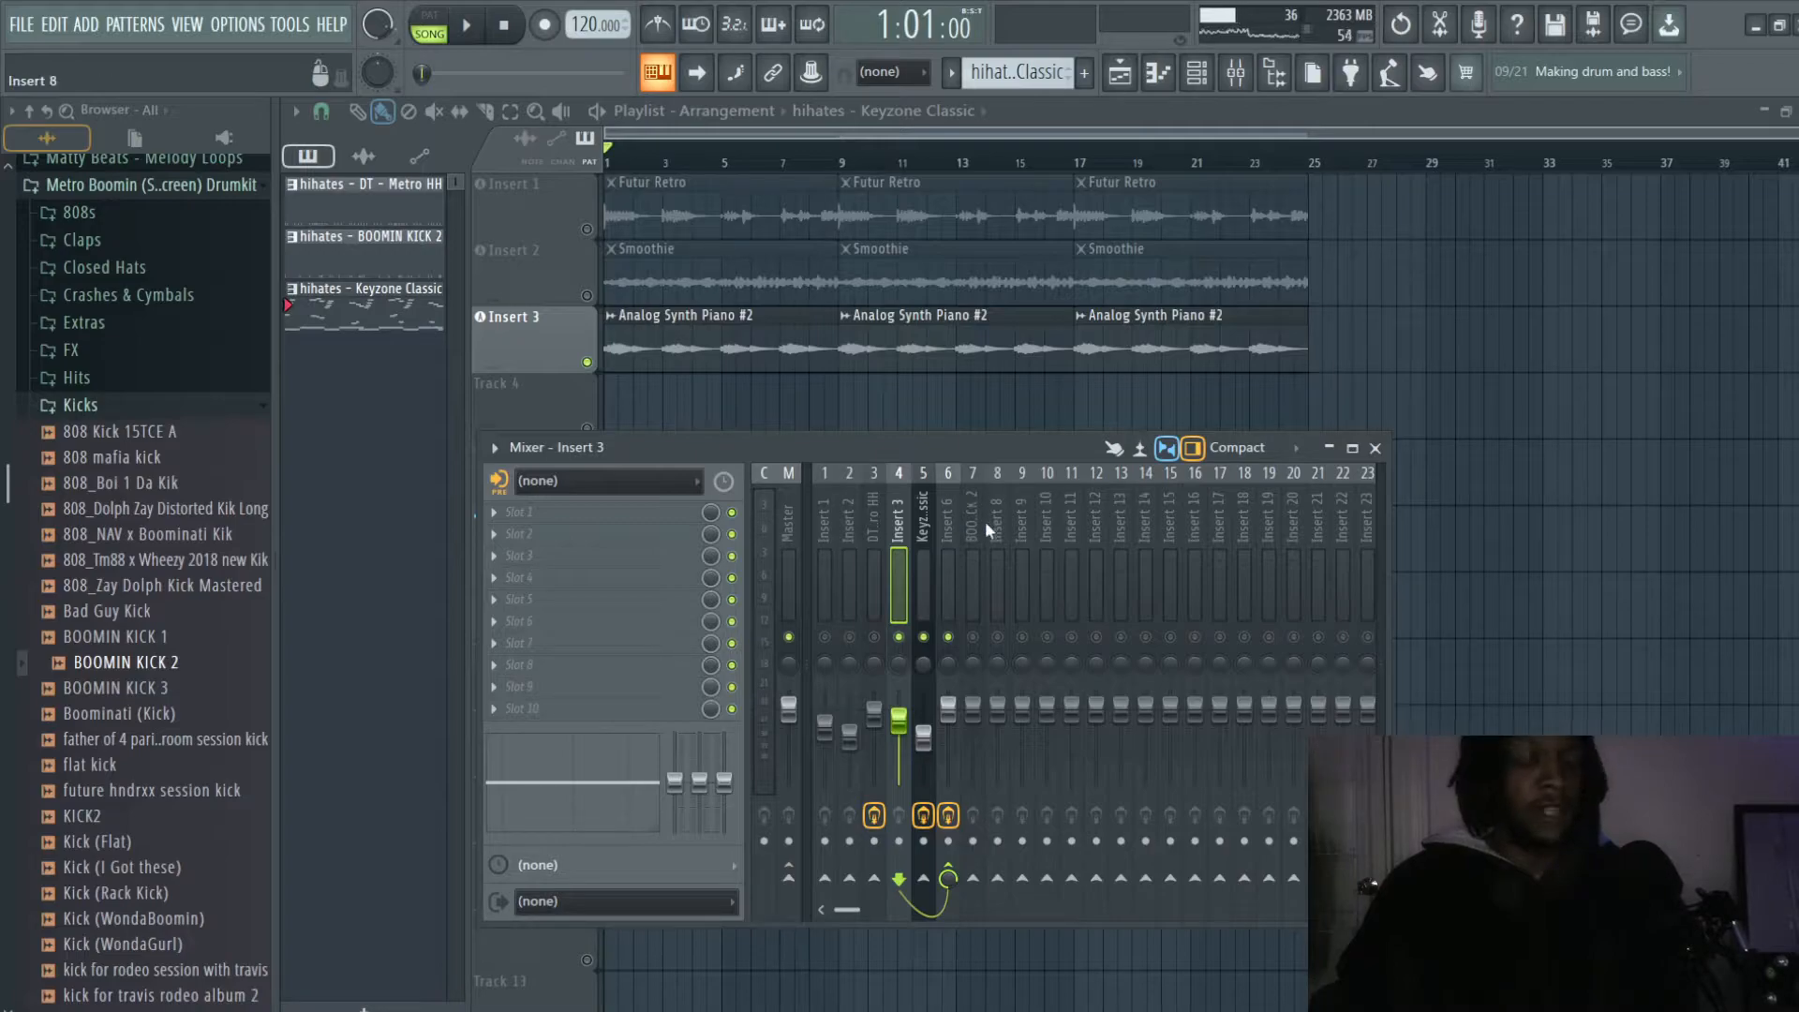
left_click(946, 506)
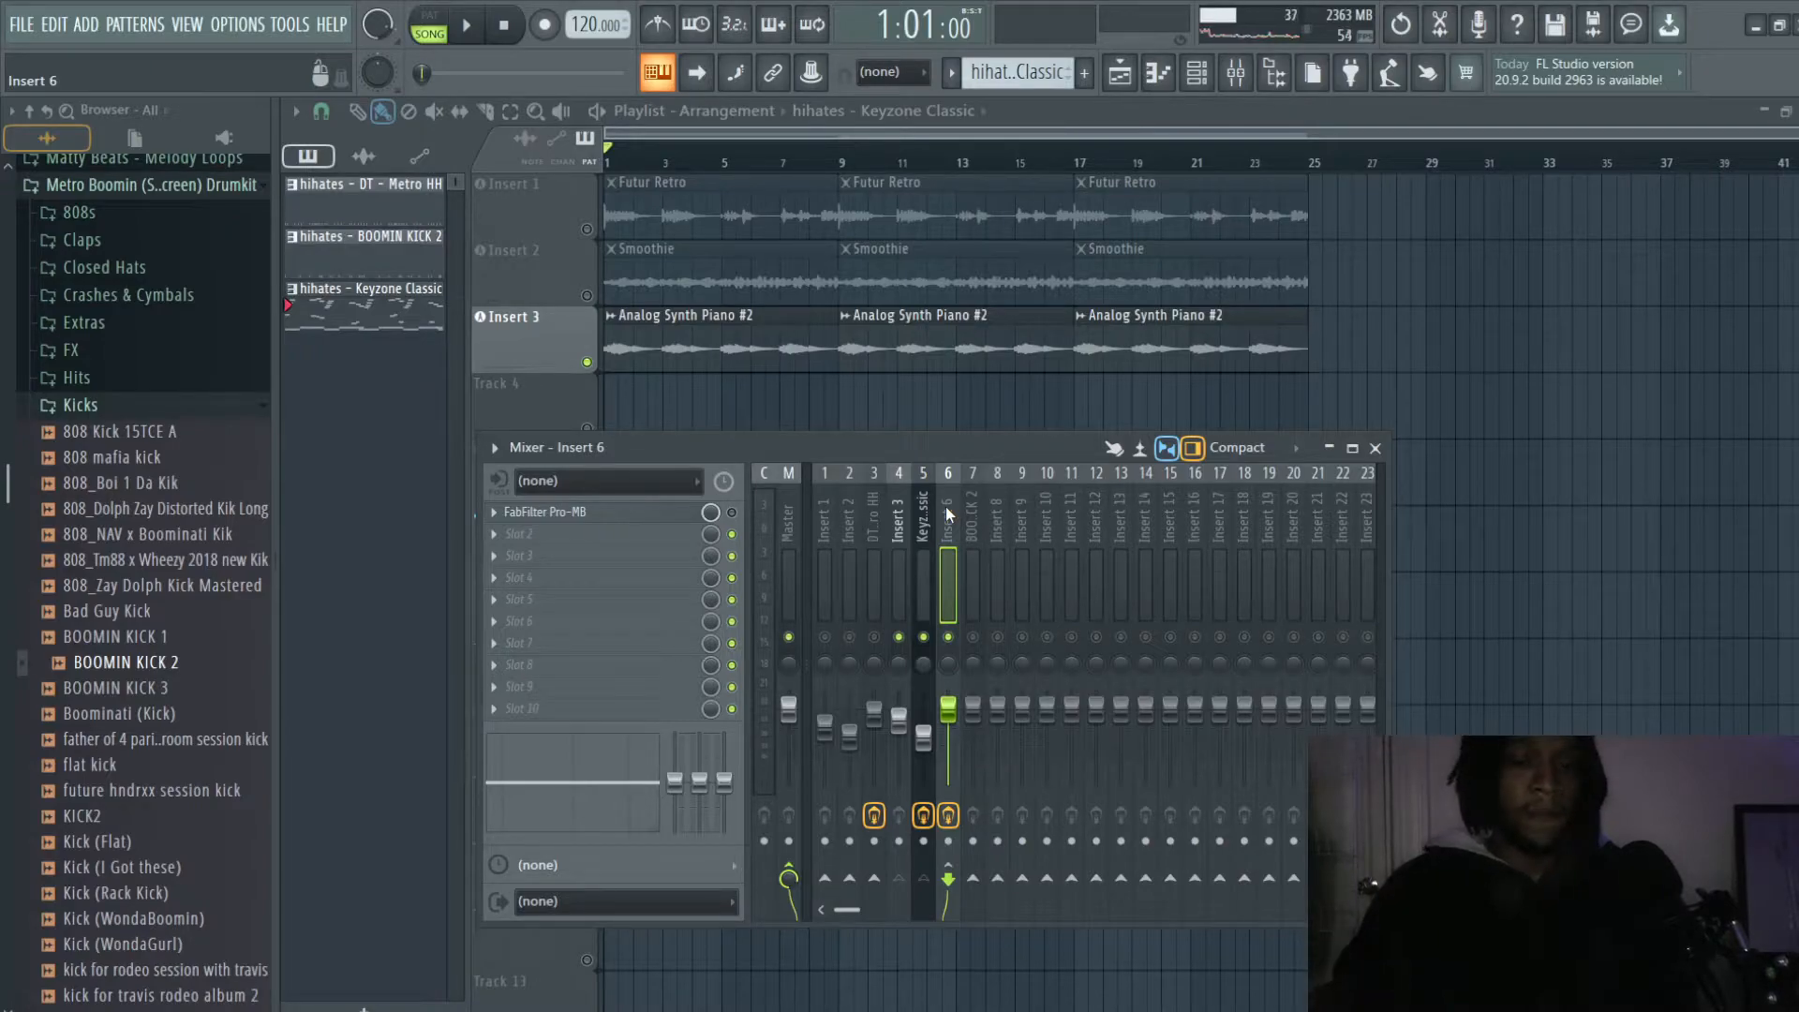
- Play the opening bars of the arrangement with FabFilter Pro-MB bypassed on Insert 6
left_click(732, 514)
left_click(732, 513)
key("space")
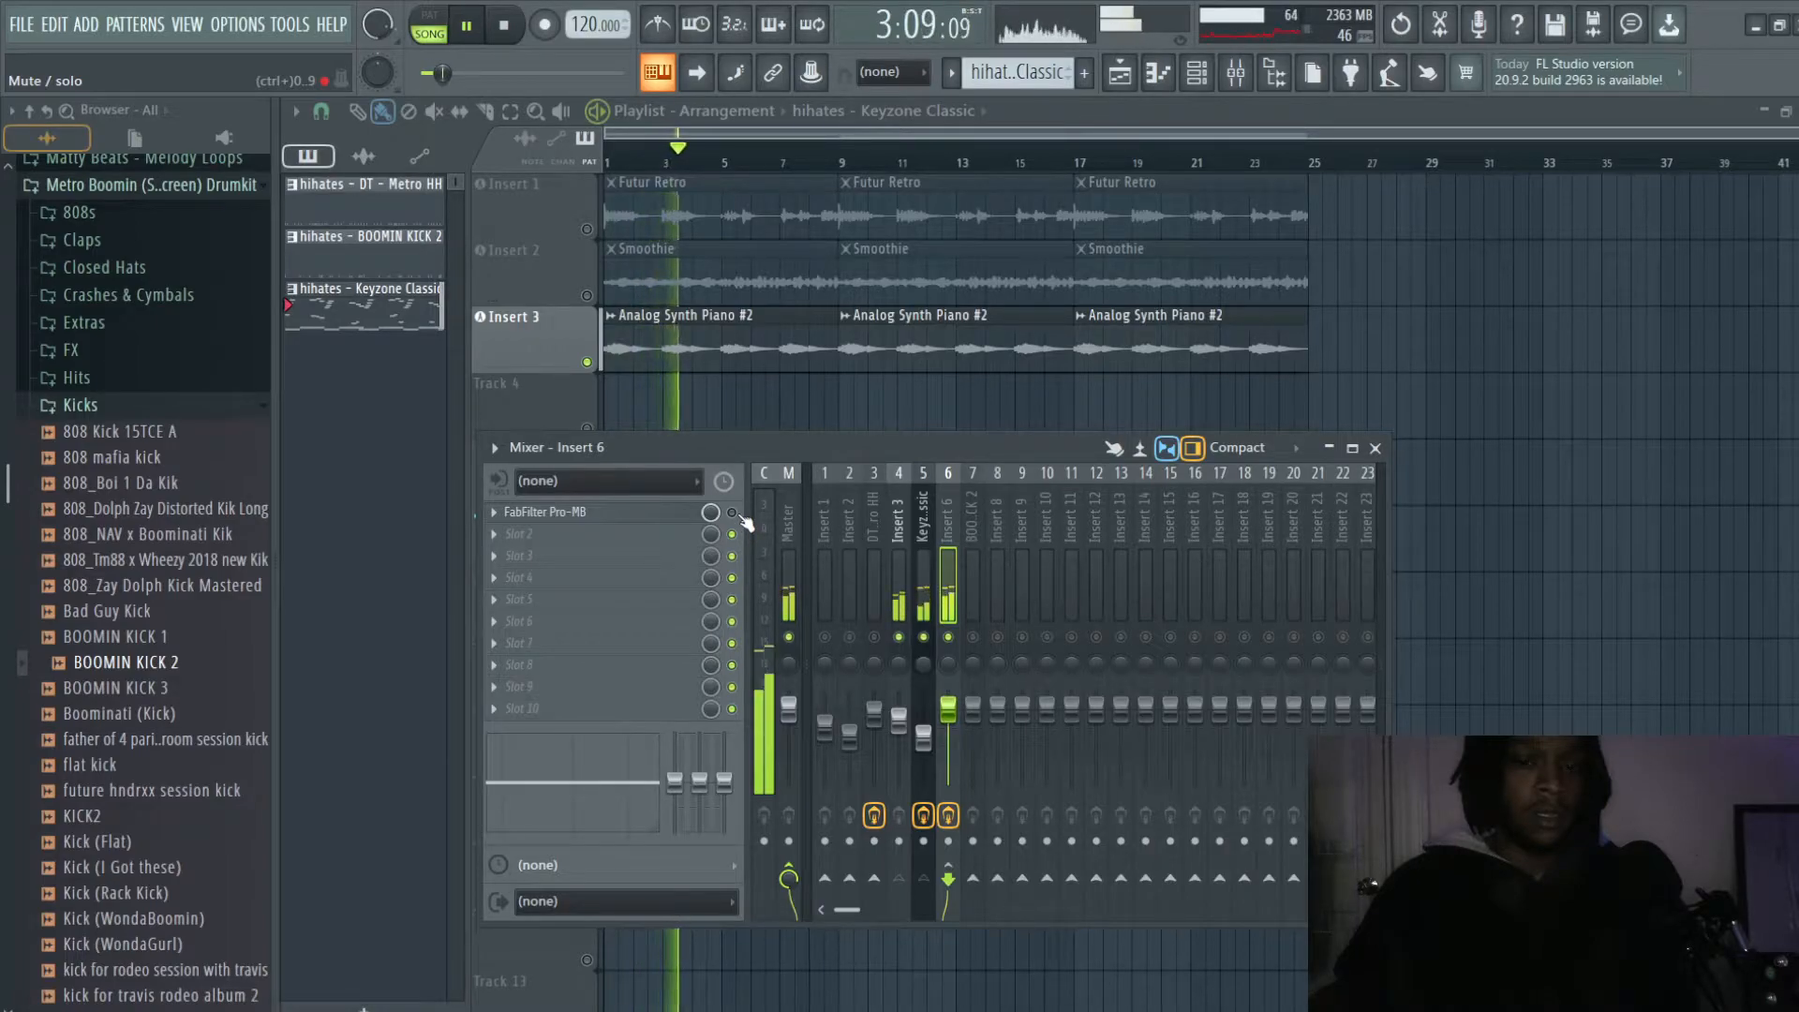
key("space")
- Re-enable the effects on Keyzone Classic and Insert 6 and play the arrangement to hear the difference
left_click(924, 511)
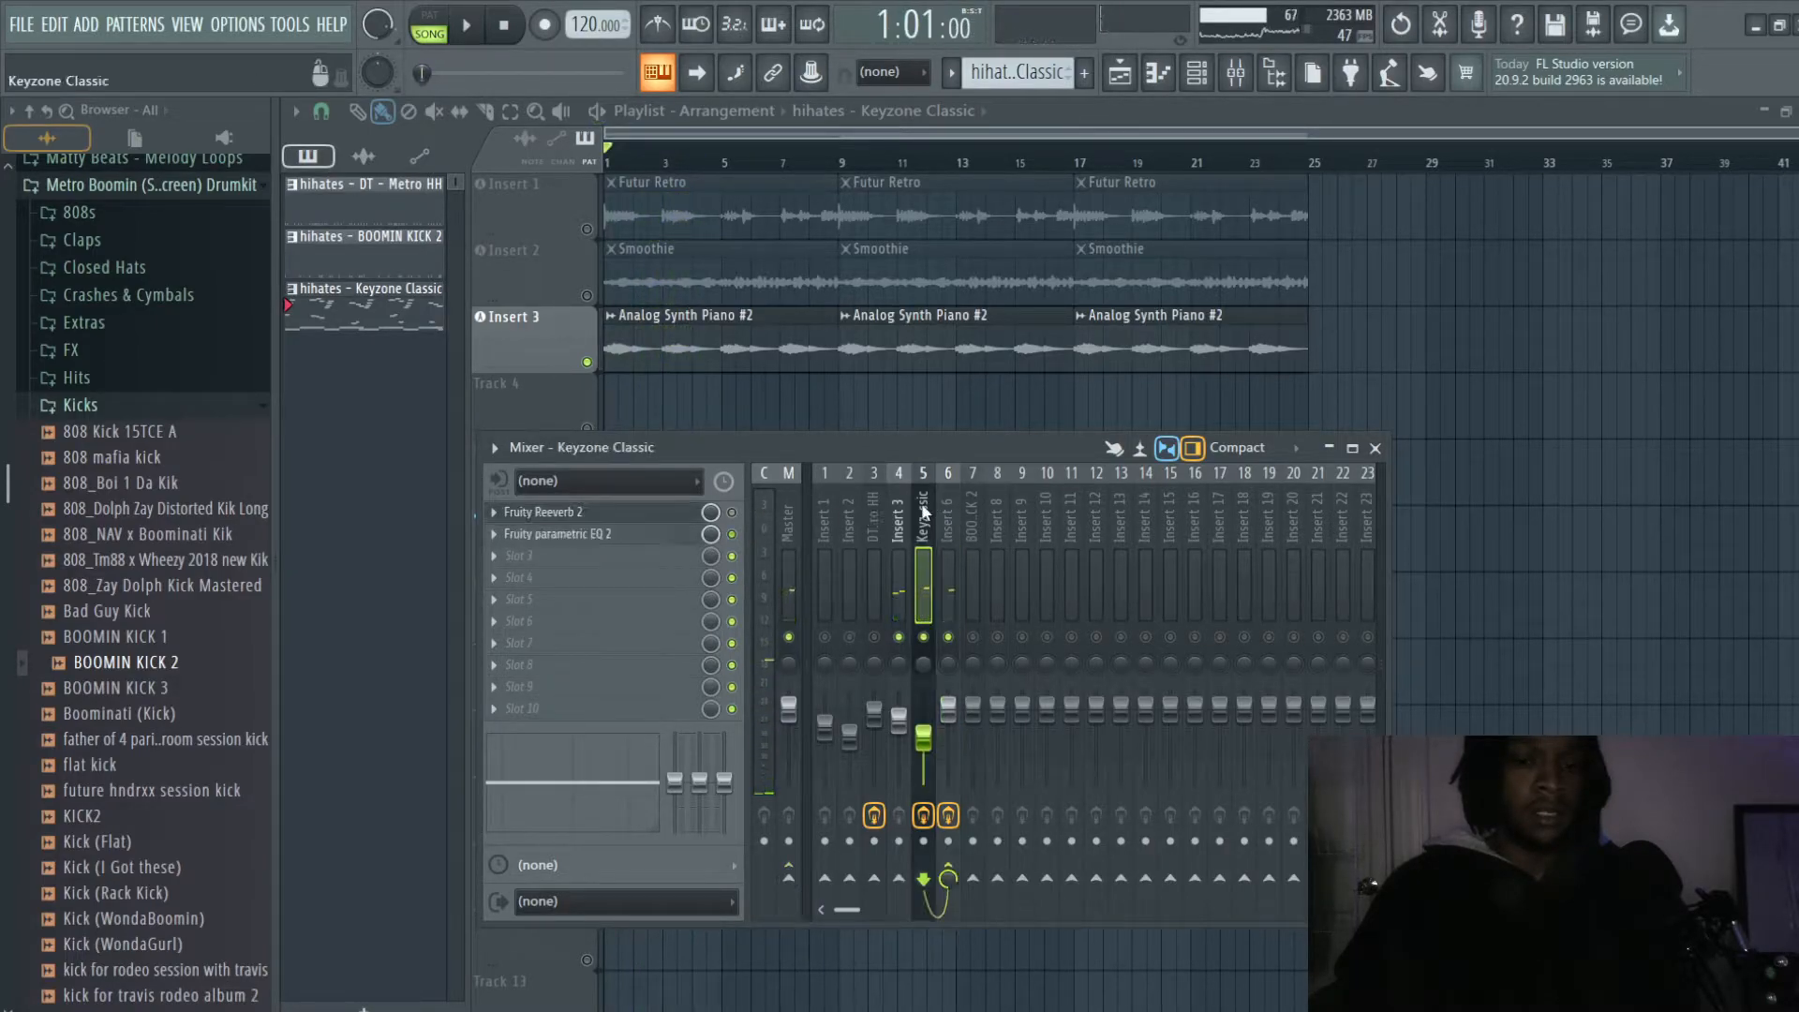
left_click(948, 517)
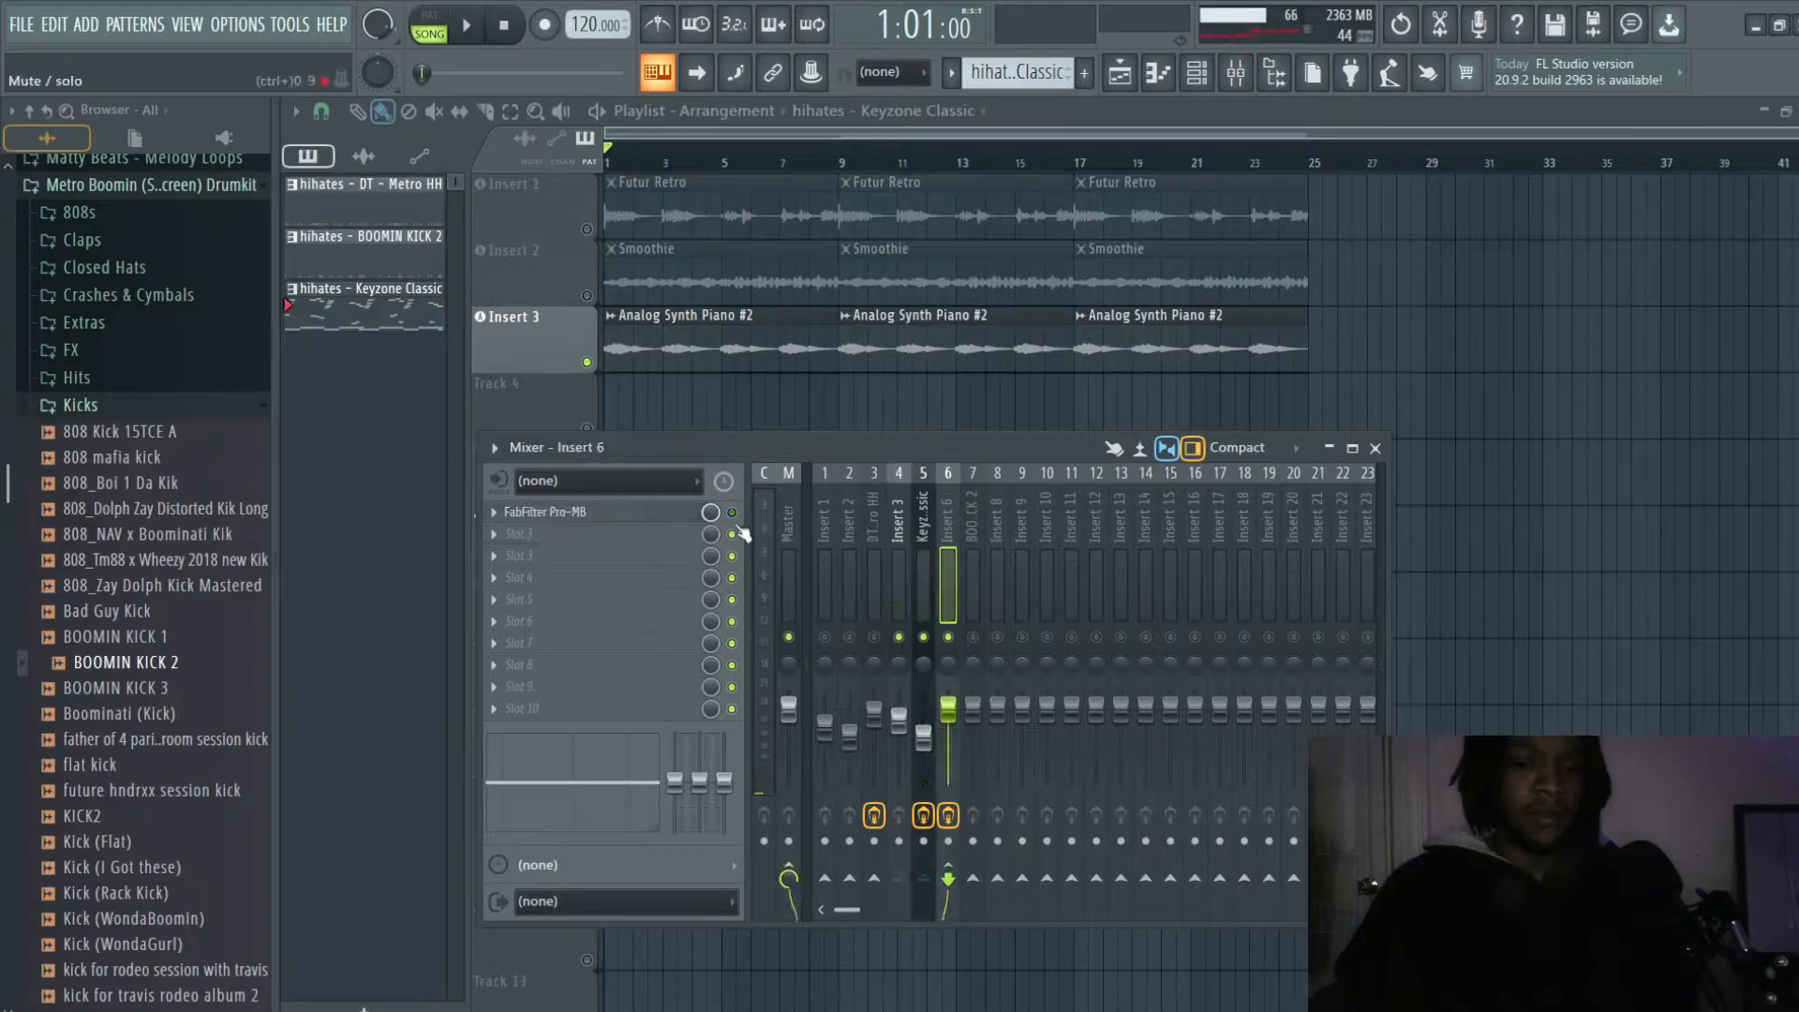
key("space")
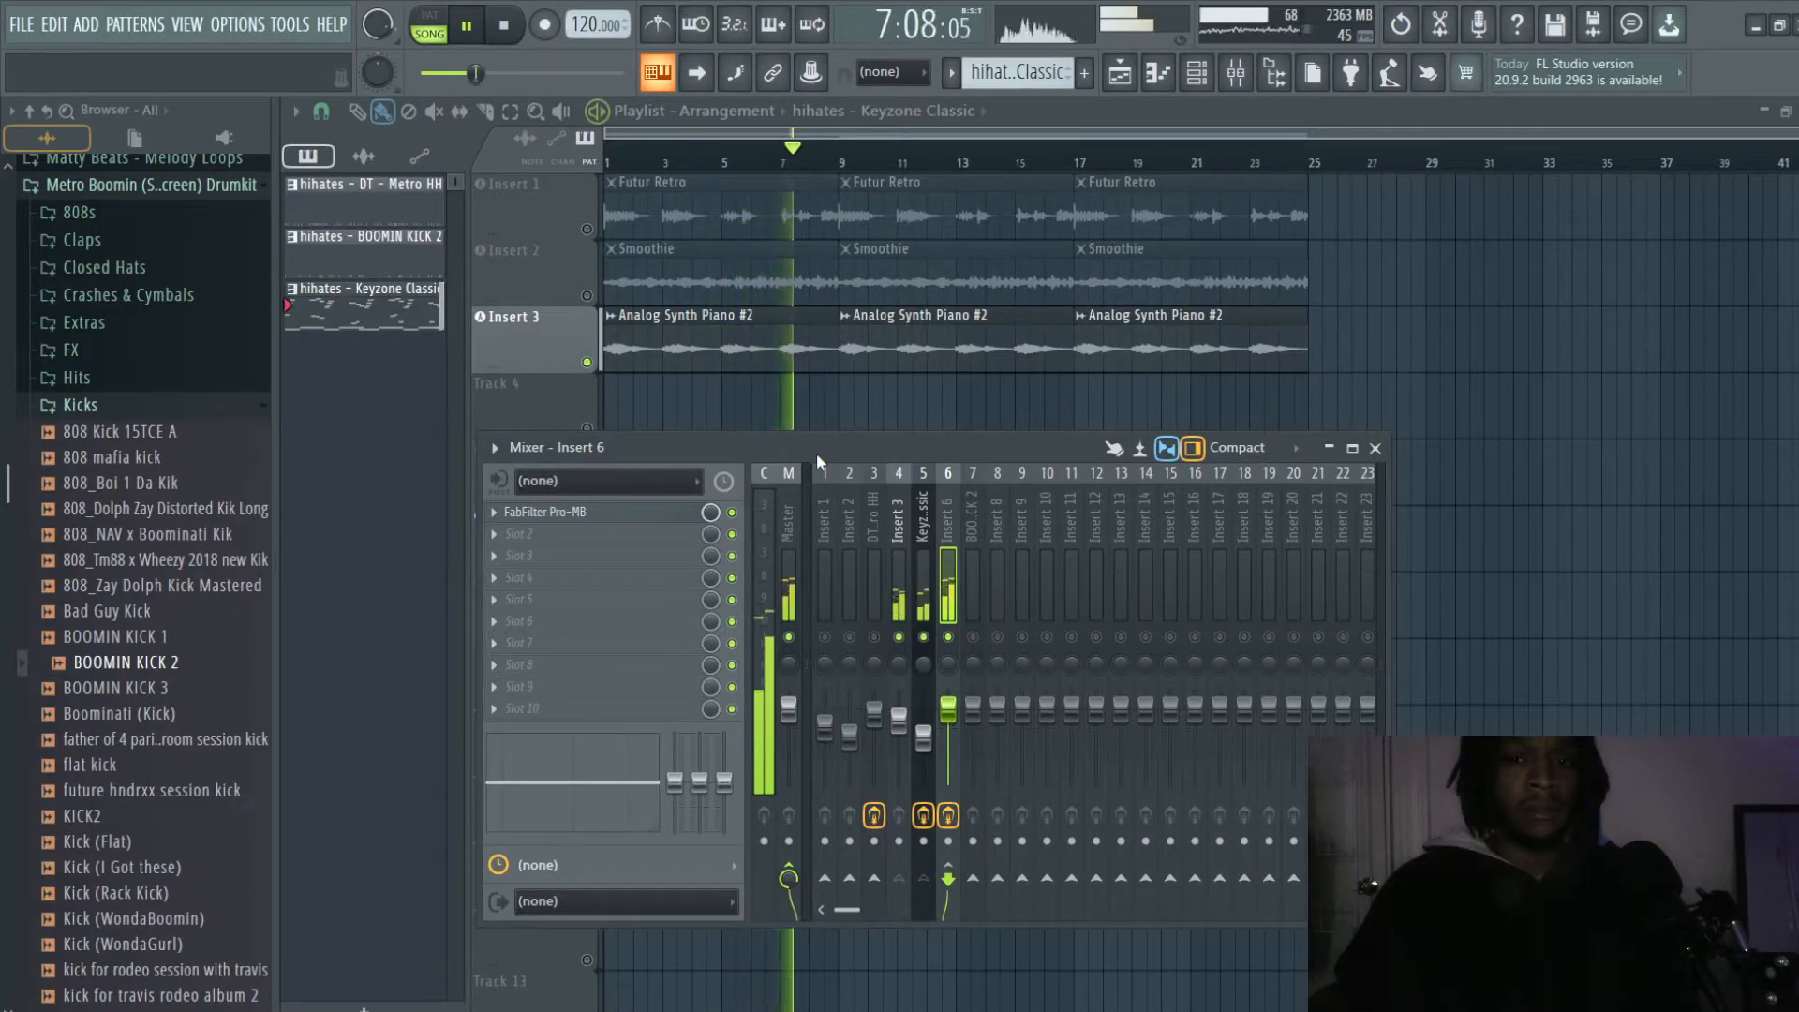
key("space")
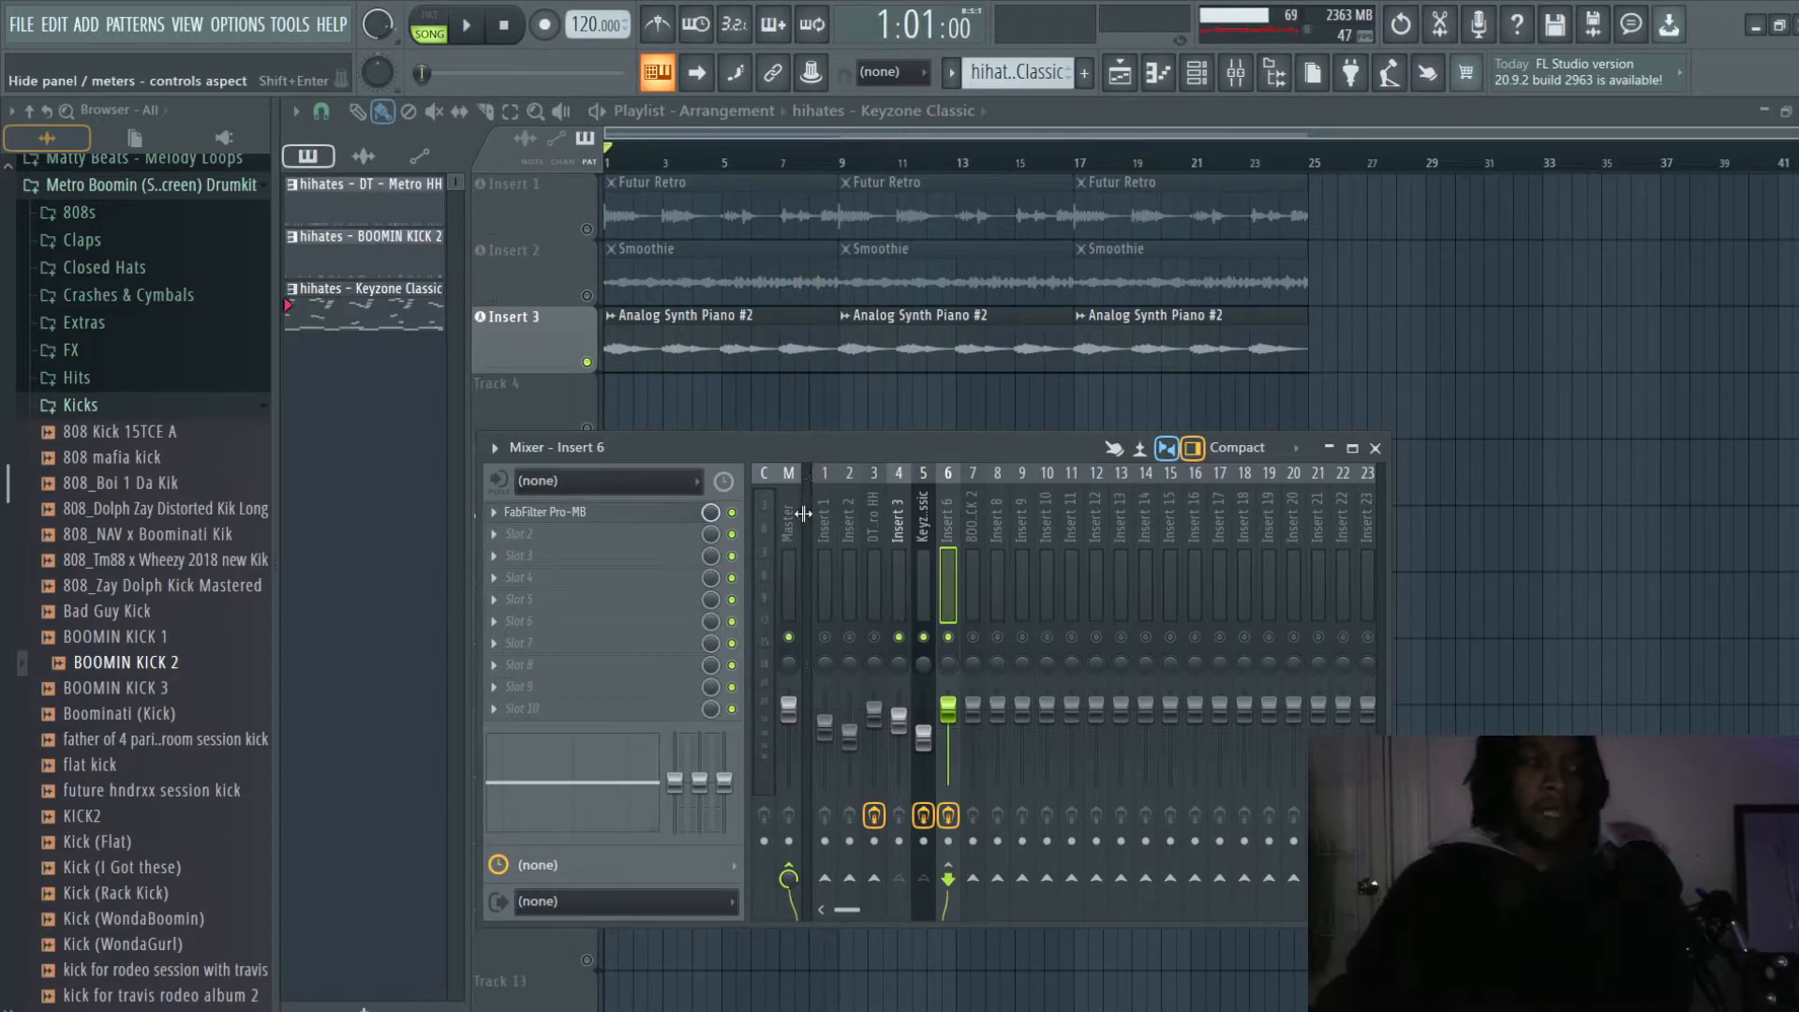
- Shift Band 1 of FabFilter Pro-MB on Insert 6 to about 485 Hz at +6.50 dB, and save the project
left_click(621, 515)
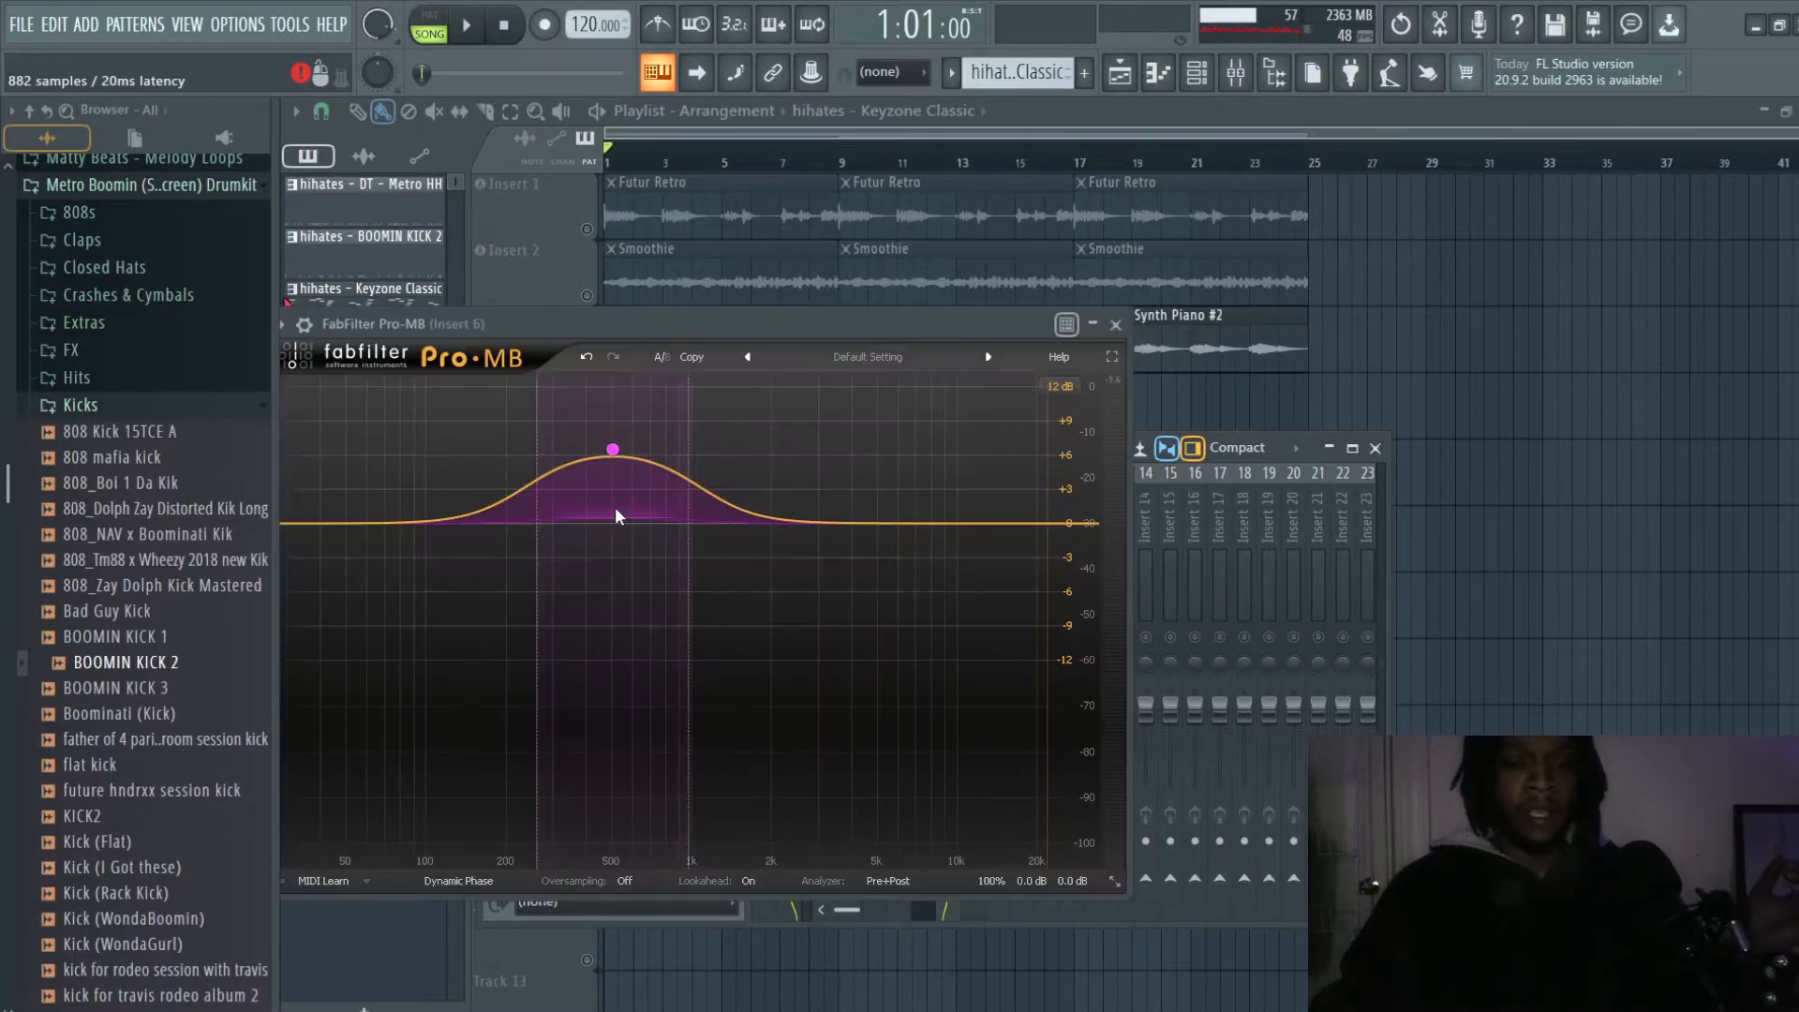
mouse_move(612, 453)
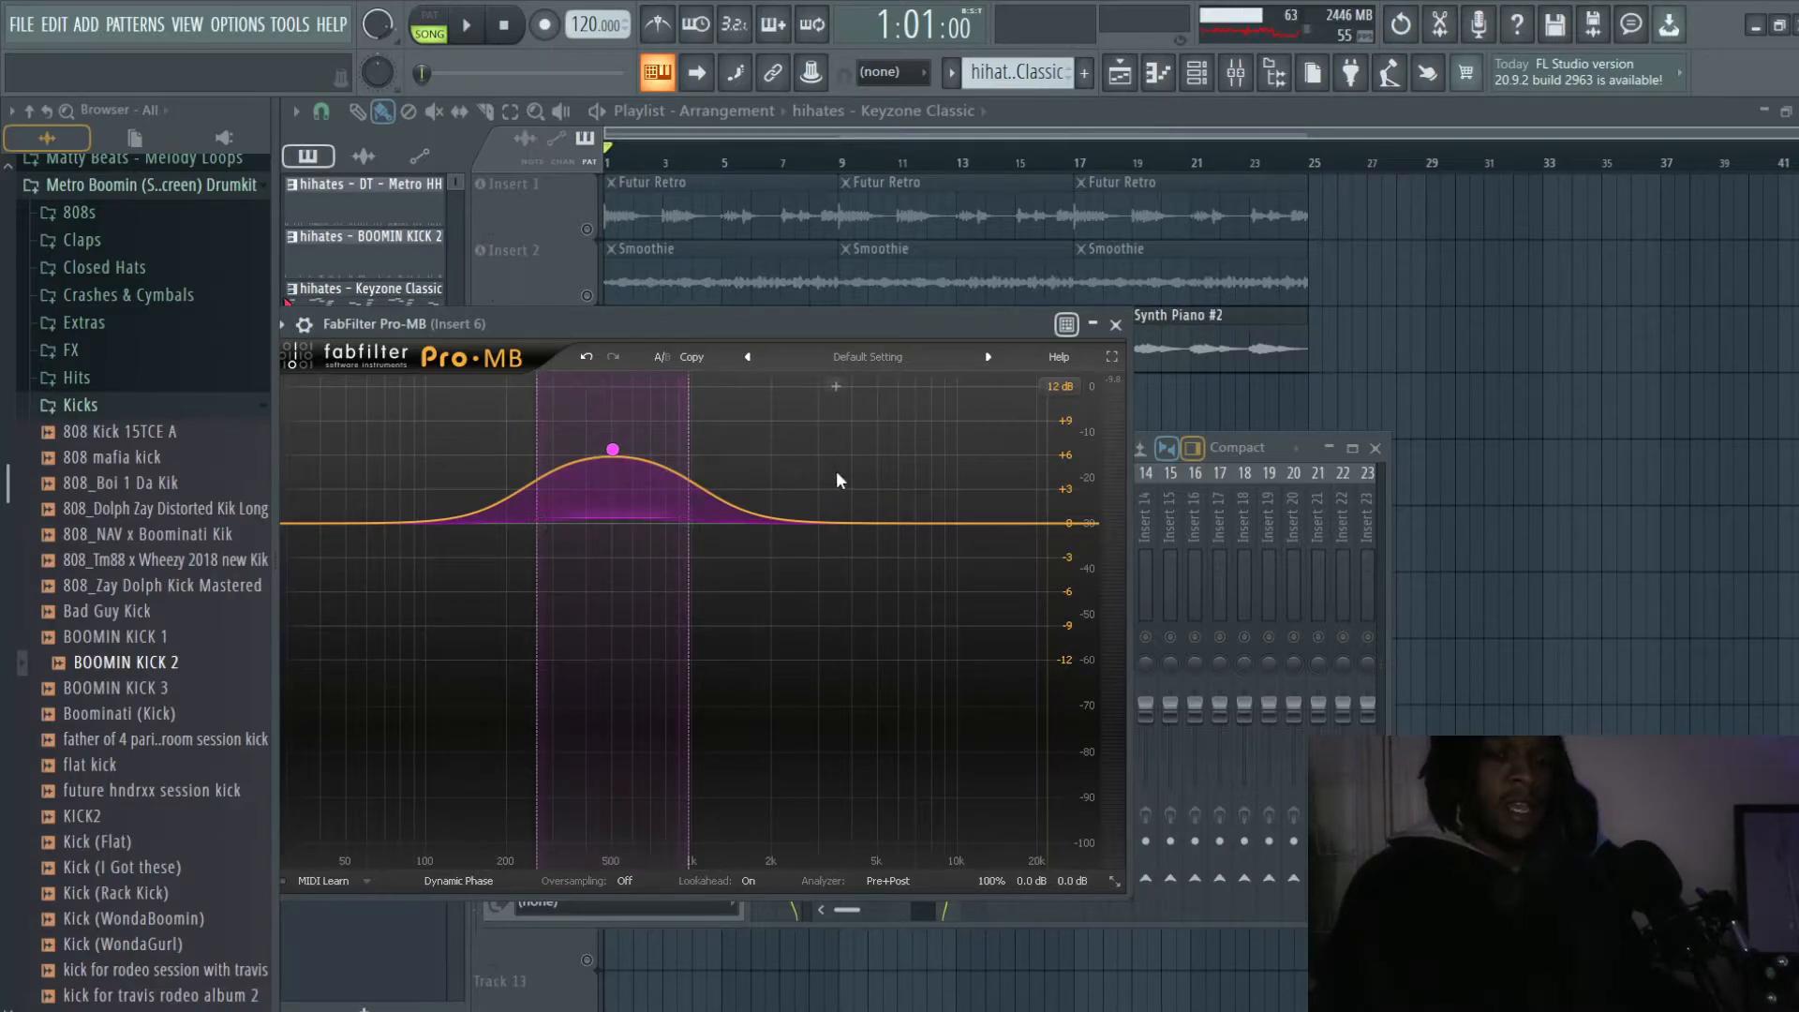
left_click_drag(651, 326, 862, 315)
mouse_move(812, 440)
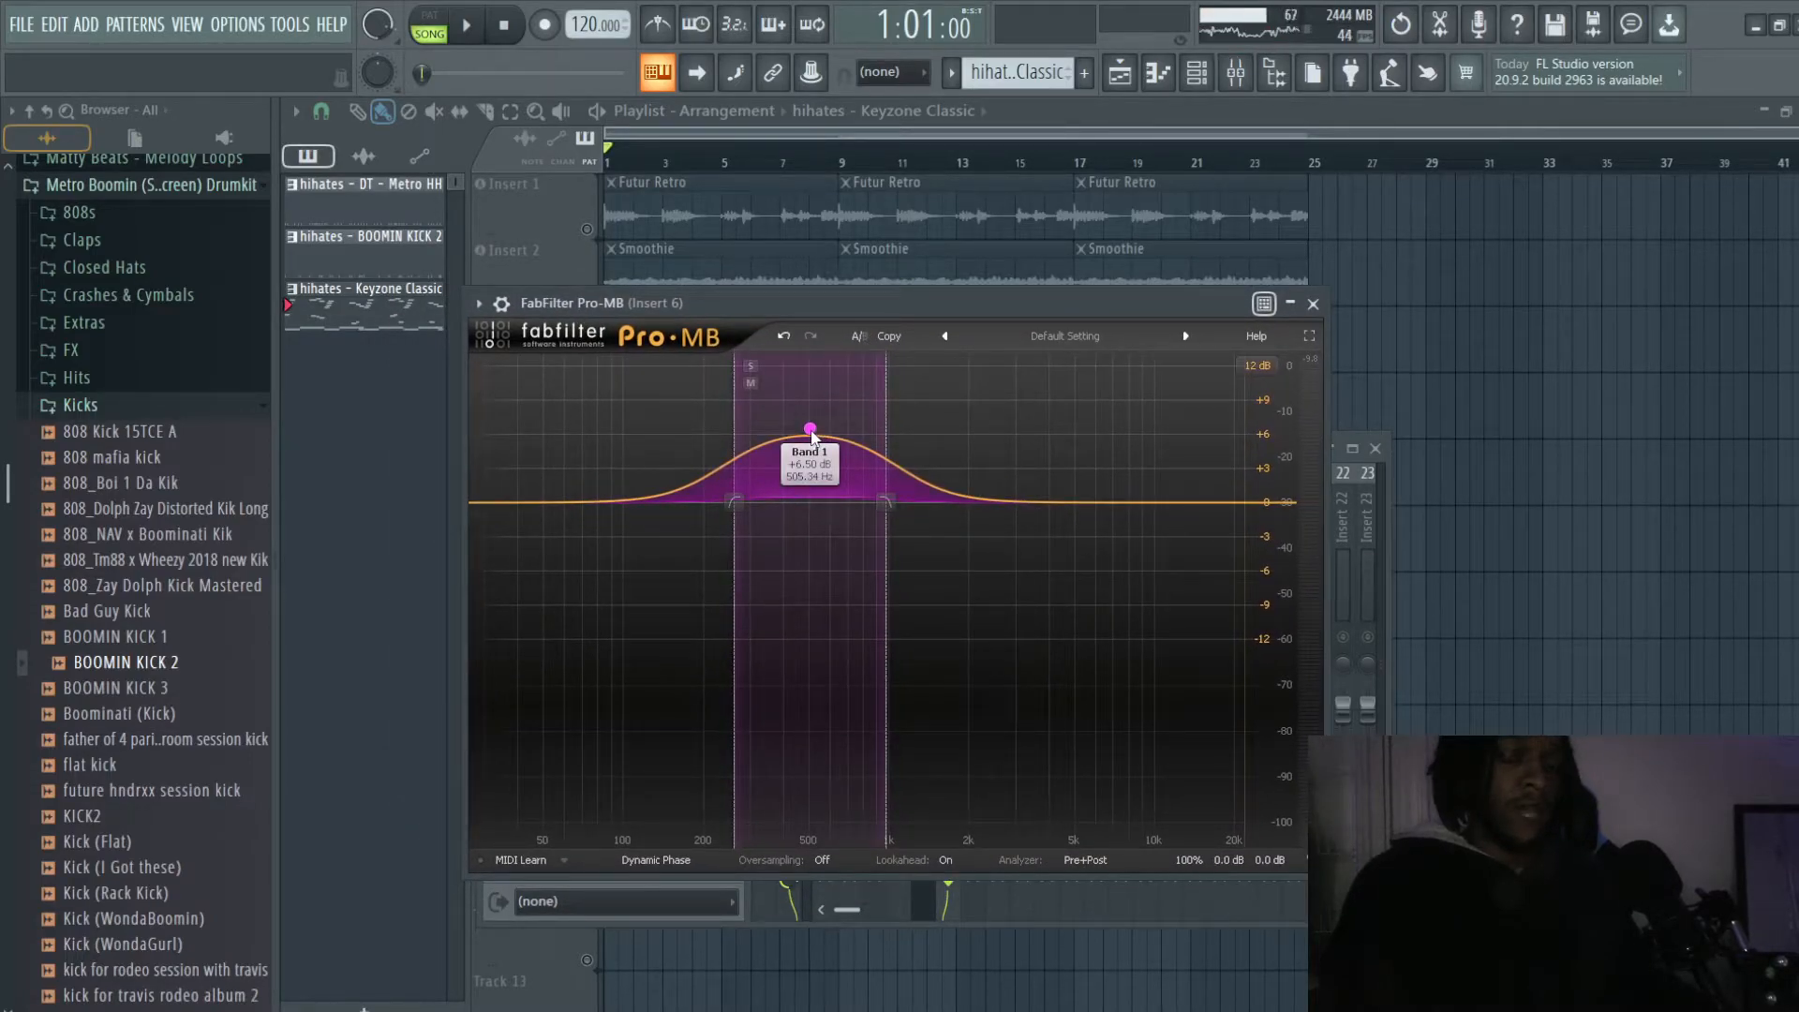
left_click(811, 430)
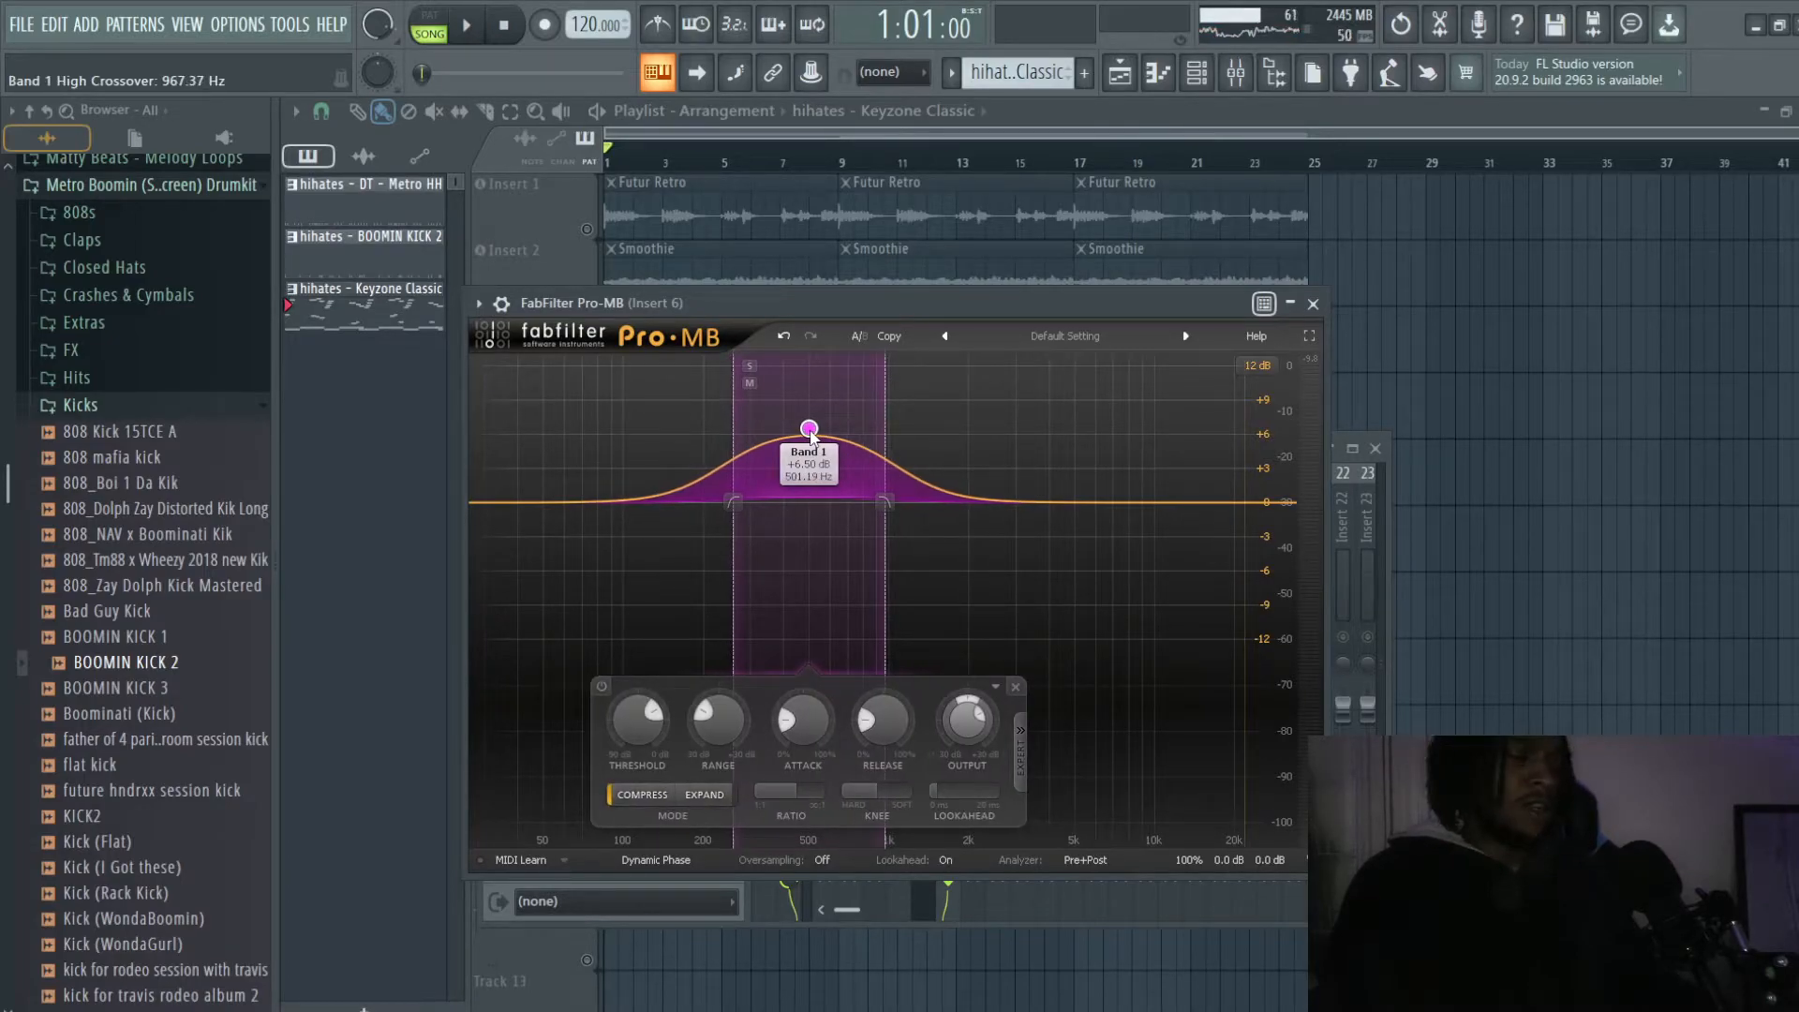
left_click_drag(811, 434, 814, 433)
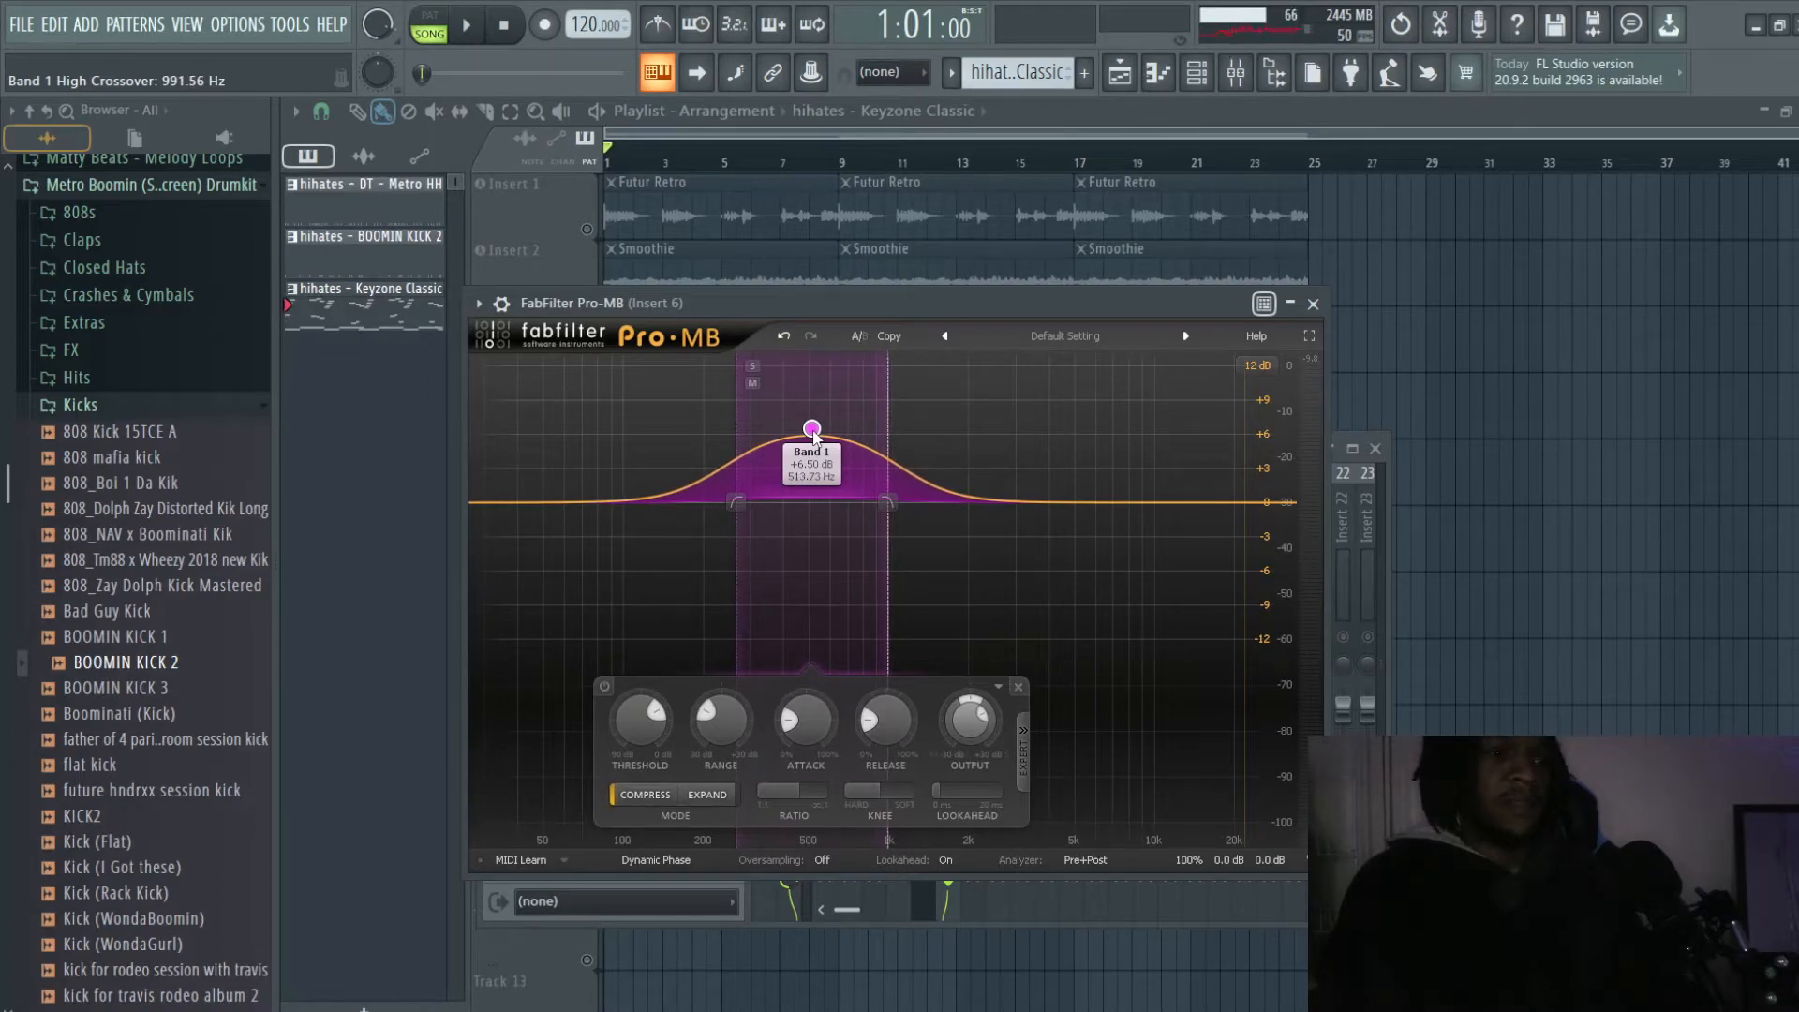
left_click_drag(813, 434, 807, 434)
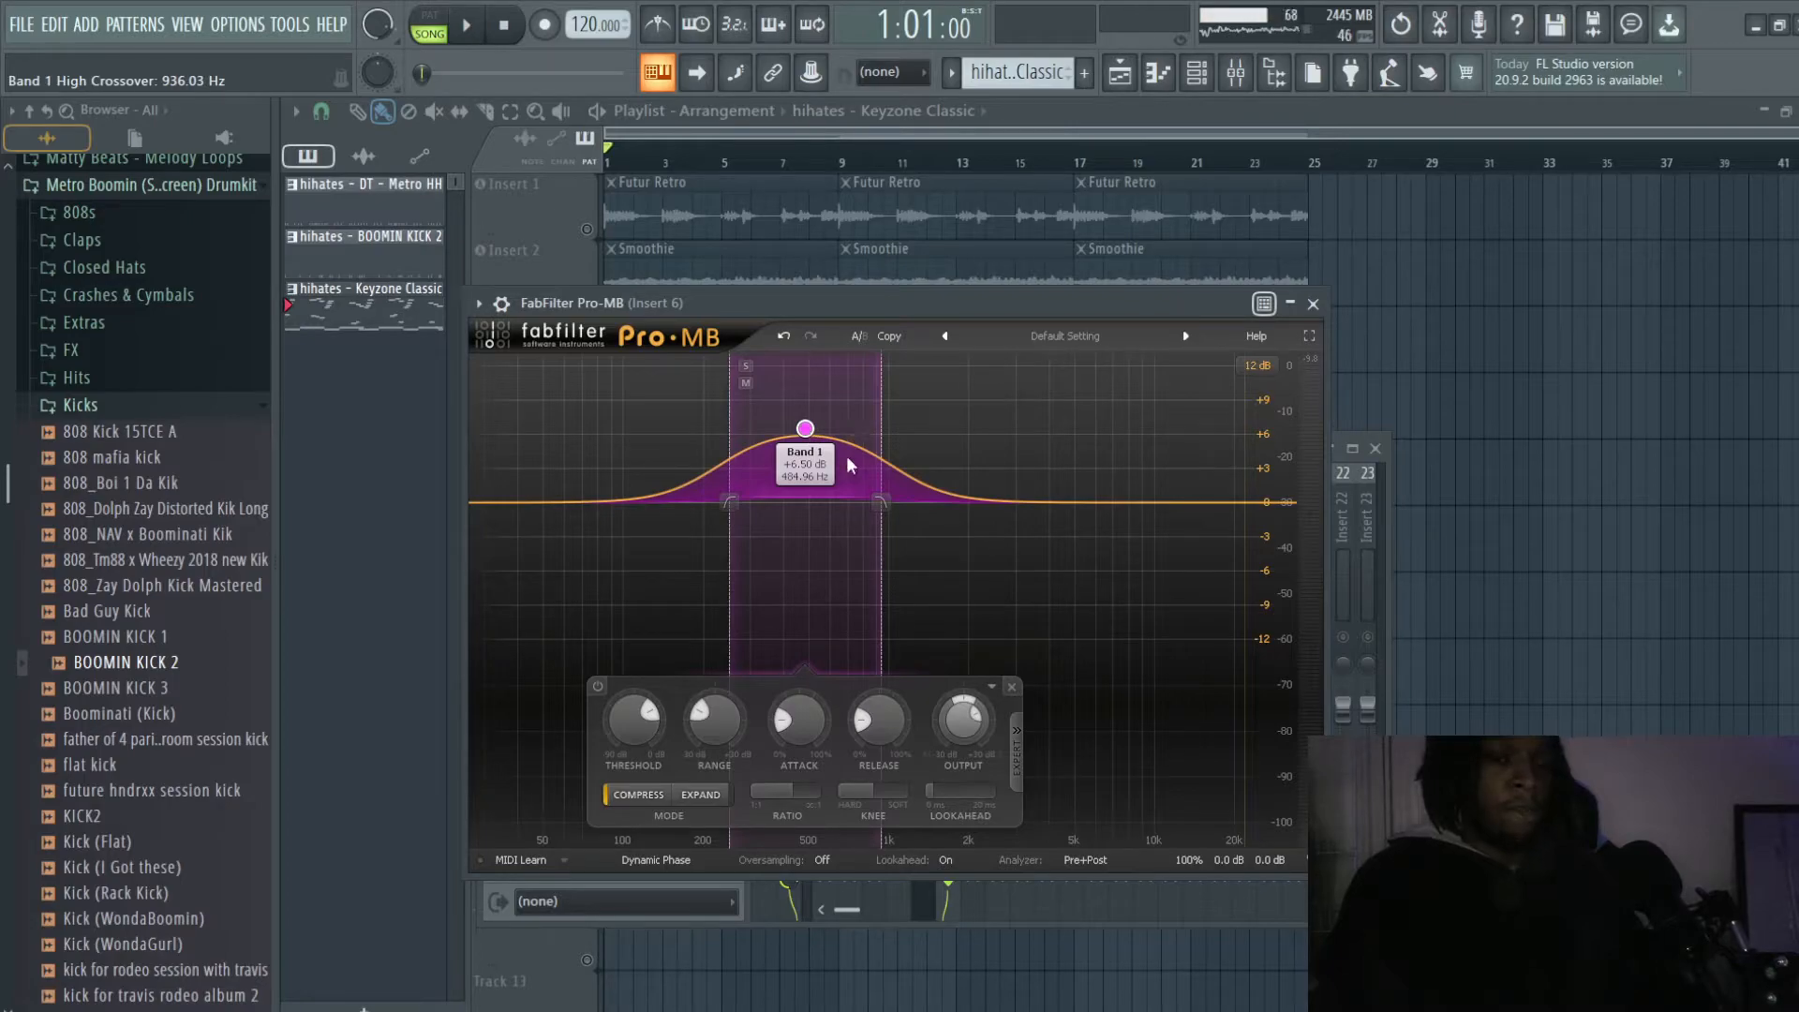
key("ctrl+s")
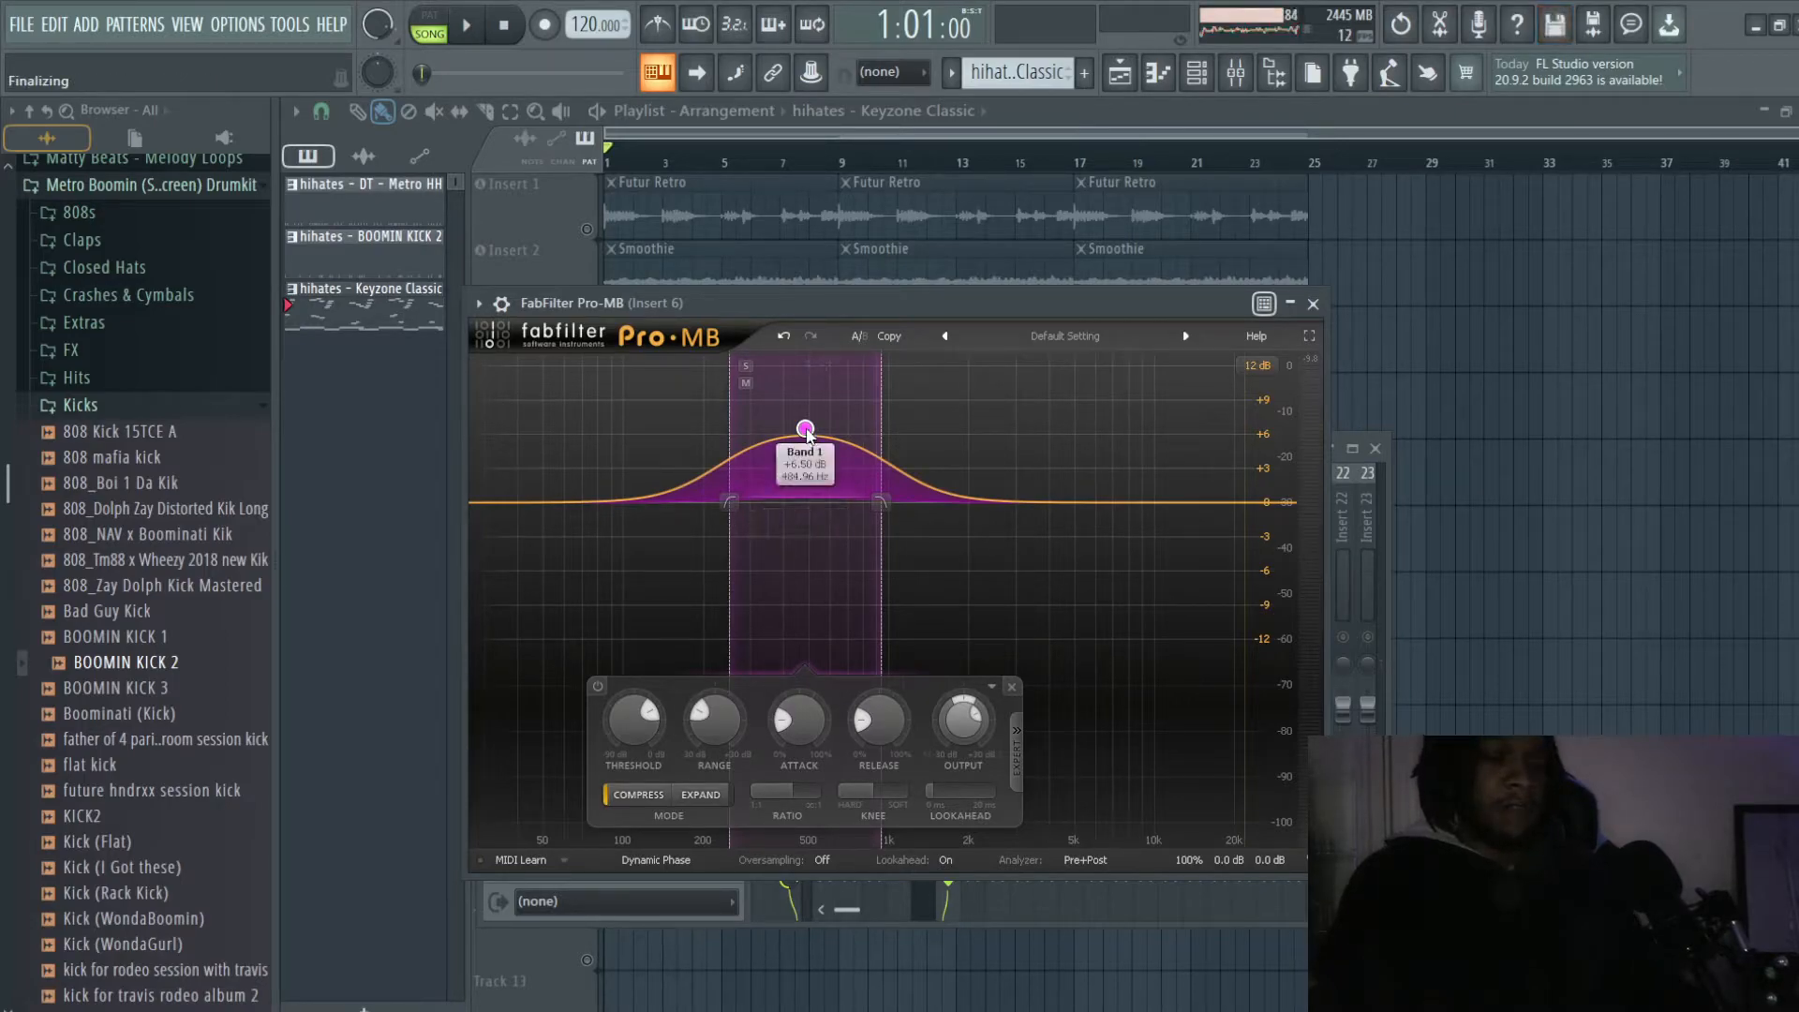
left_click(1313, 304)
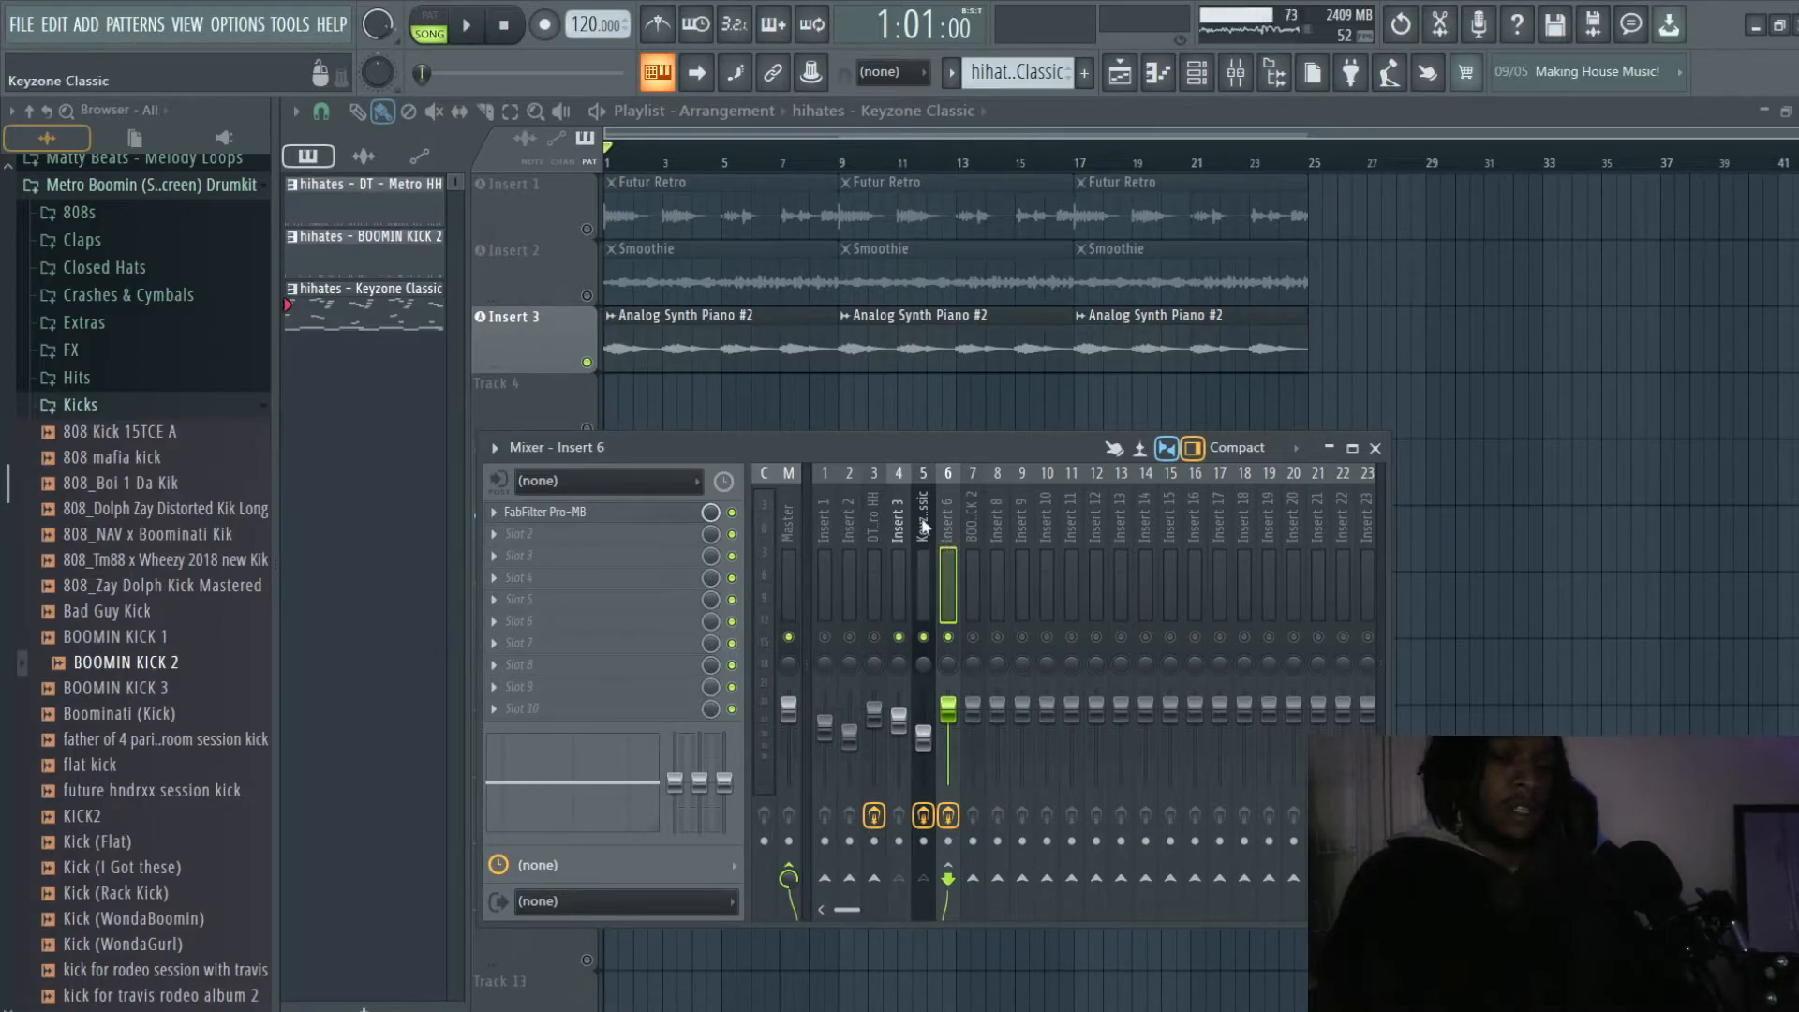
- Examine the Band 2 and Band 4 dips in Fruity parametric EQ 2 on Keyzone Classic and close the EQ
left_click(924, 525)
left_click(582, 540)
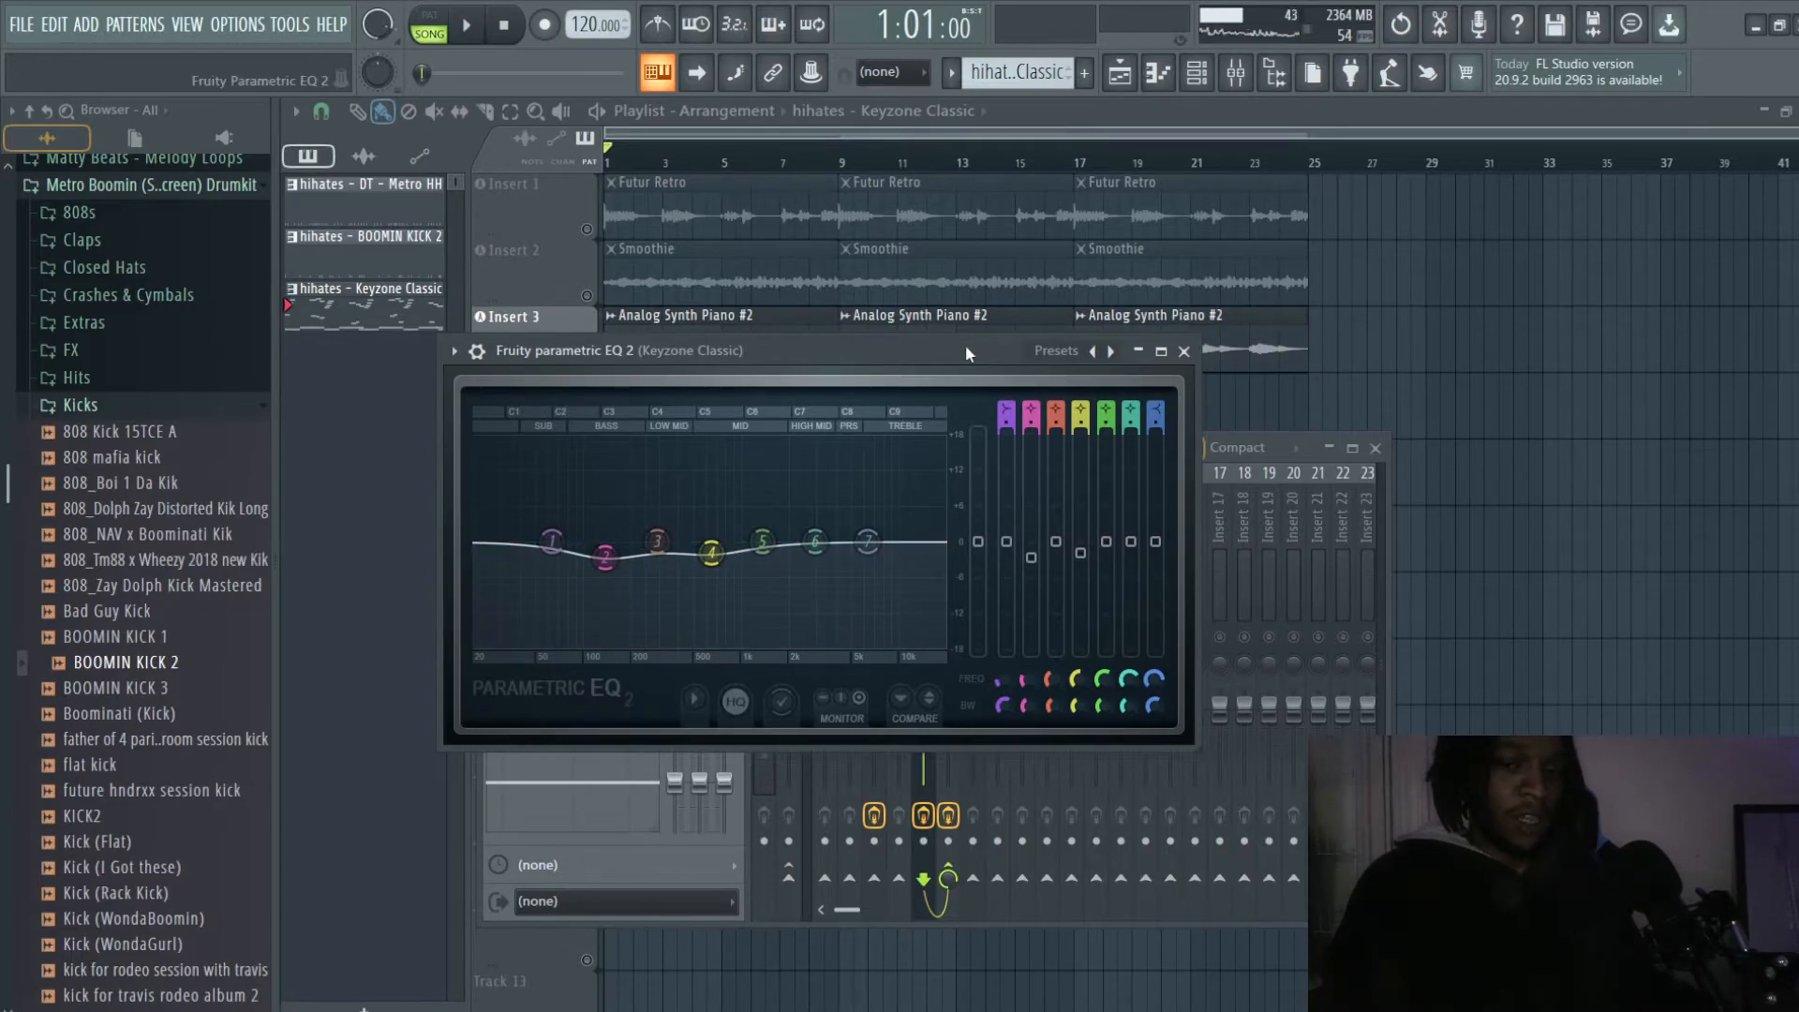
left_click_drag(968, 353, 1442, 189)
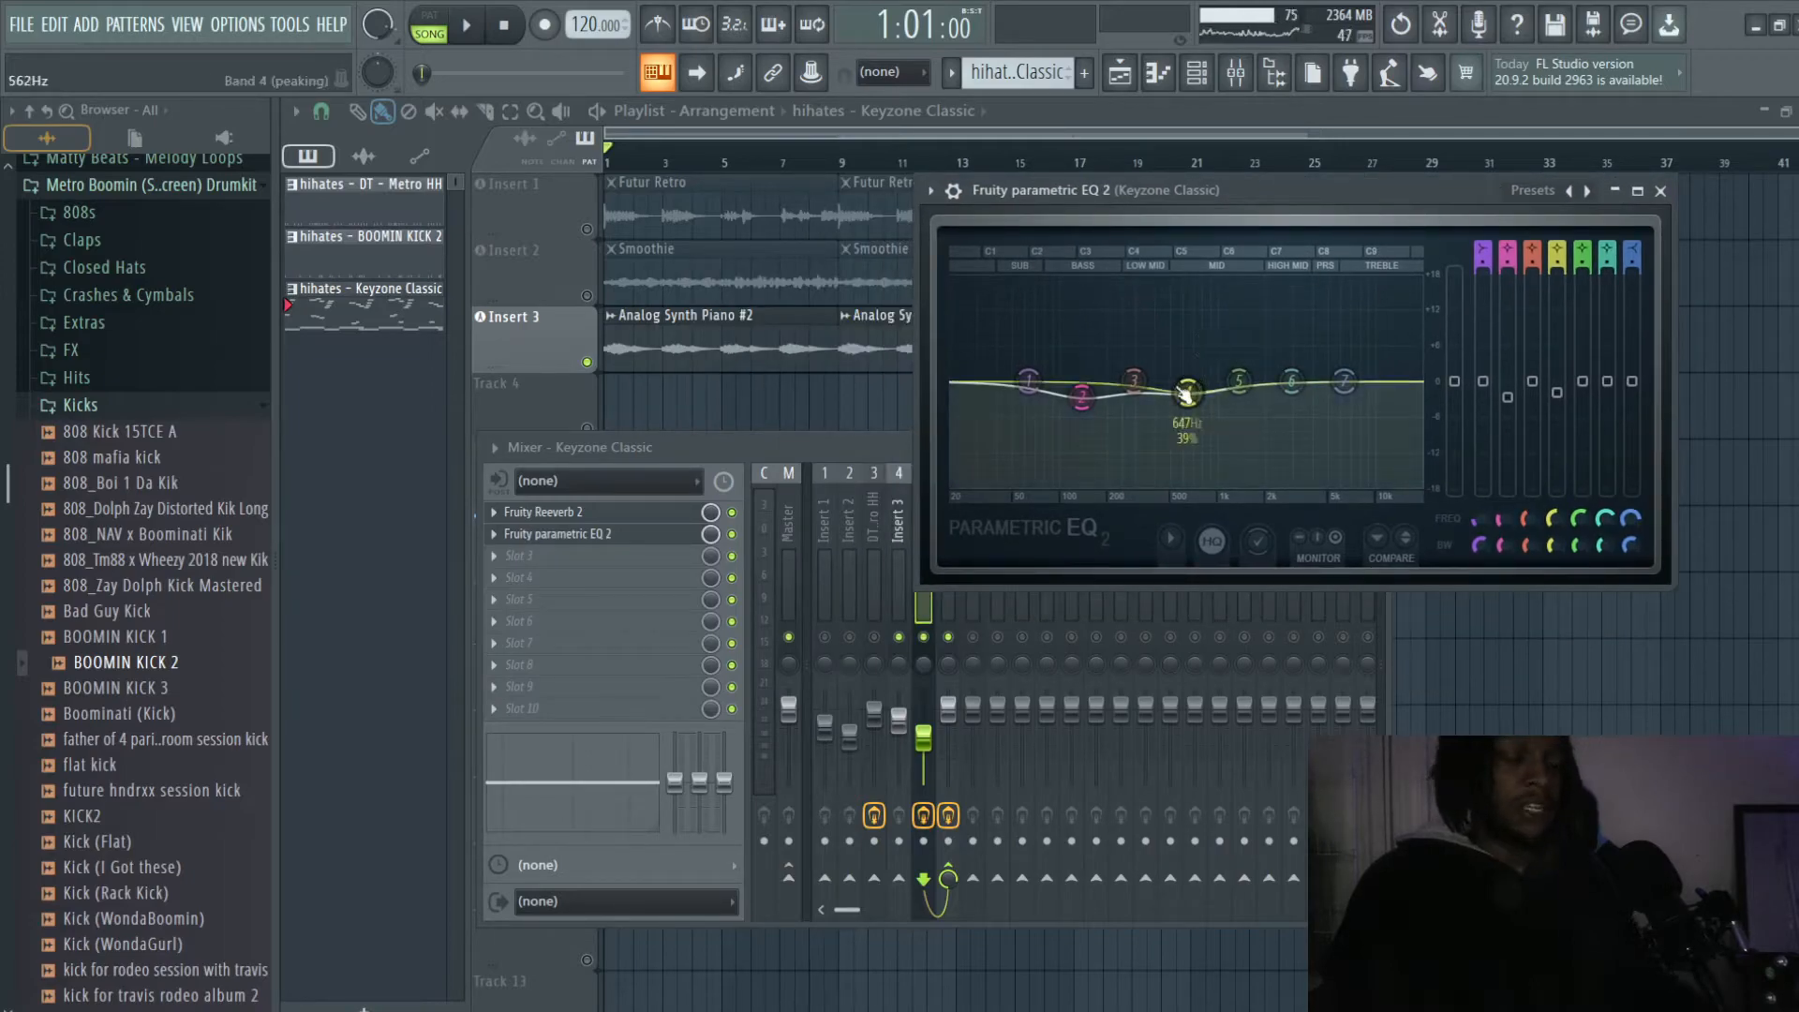
left_click(759, 450)
left_click(567, 534)
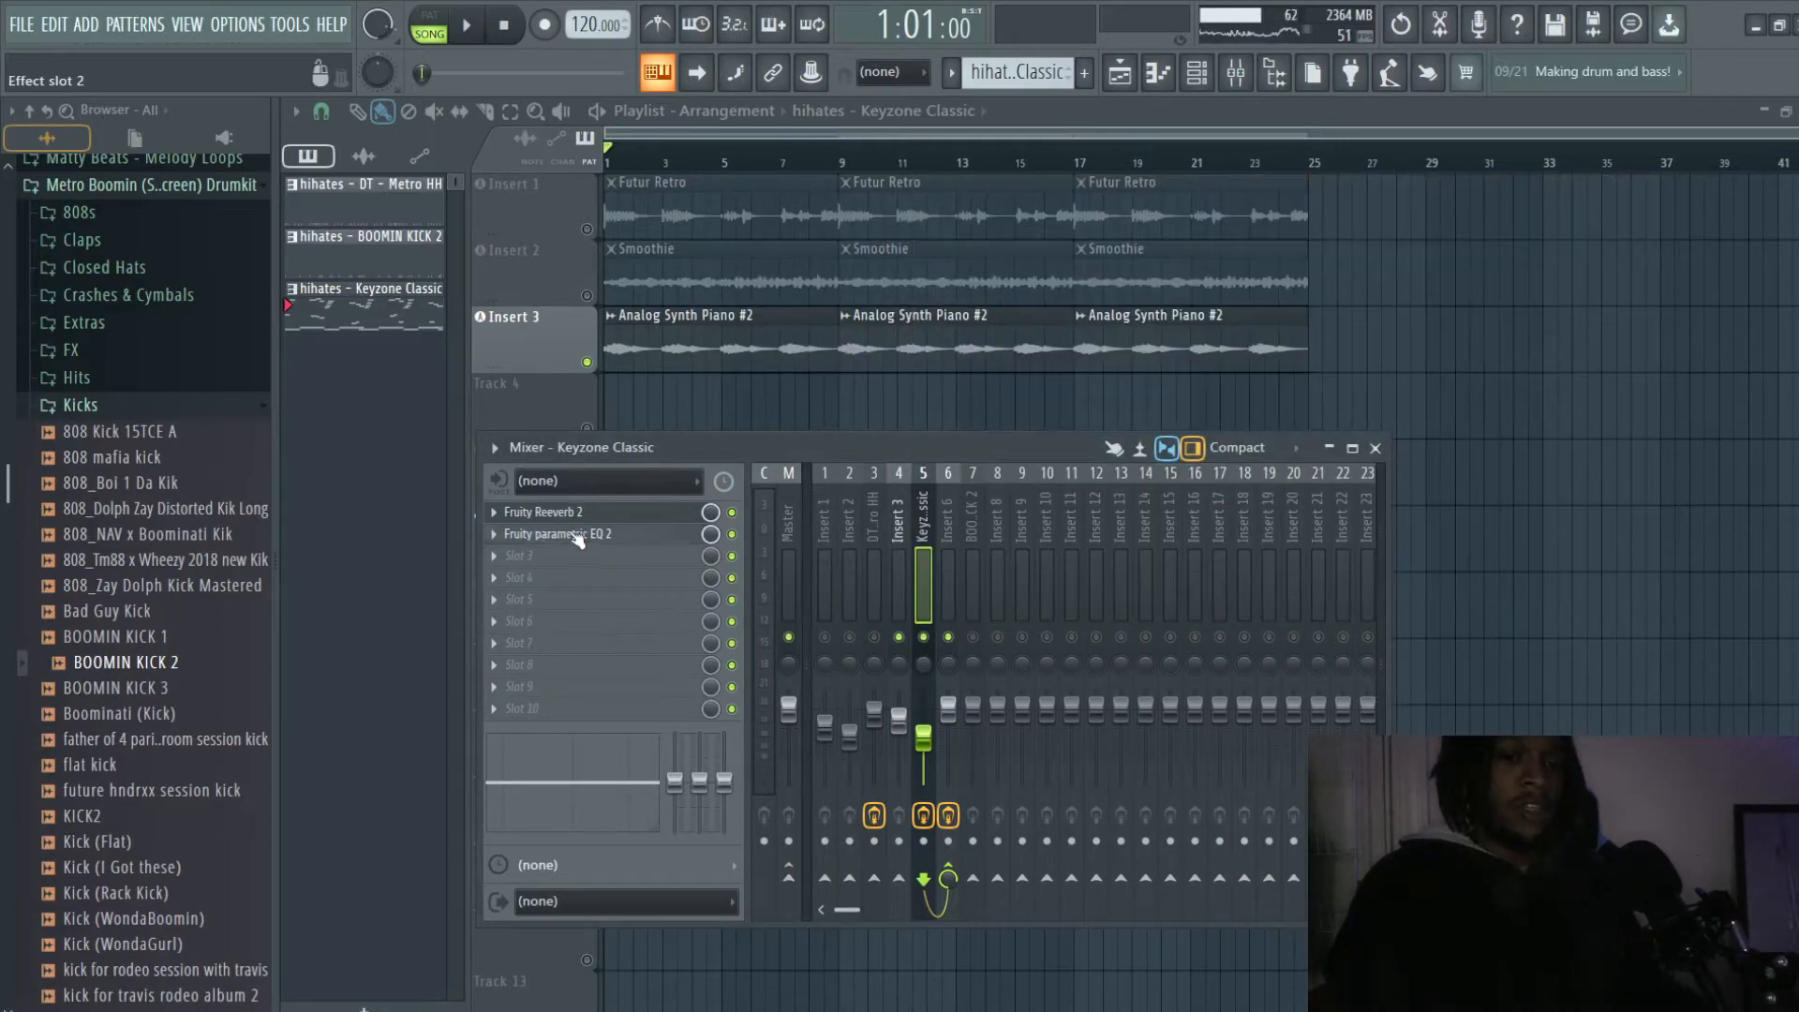
- Show the Band 1 settings of FabFilter Pro-MB on Insert 6 and return to the mixer
left_click(938, 516)
left_click(593, 514)
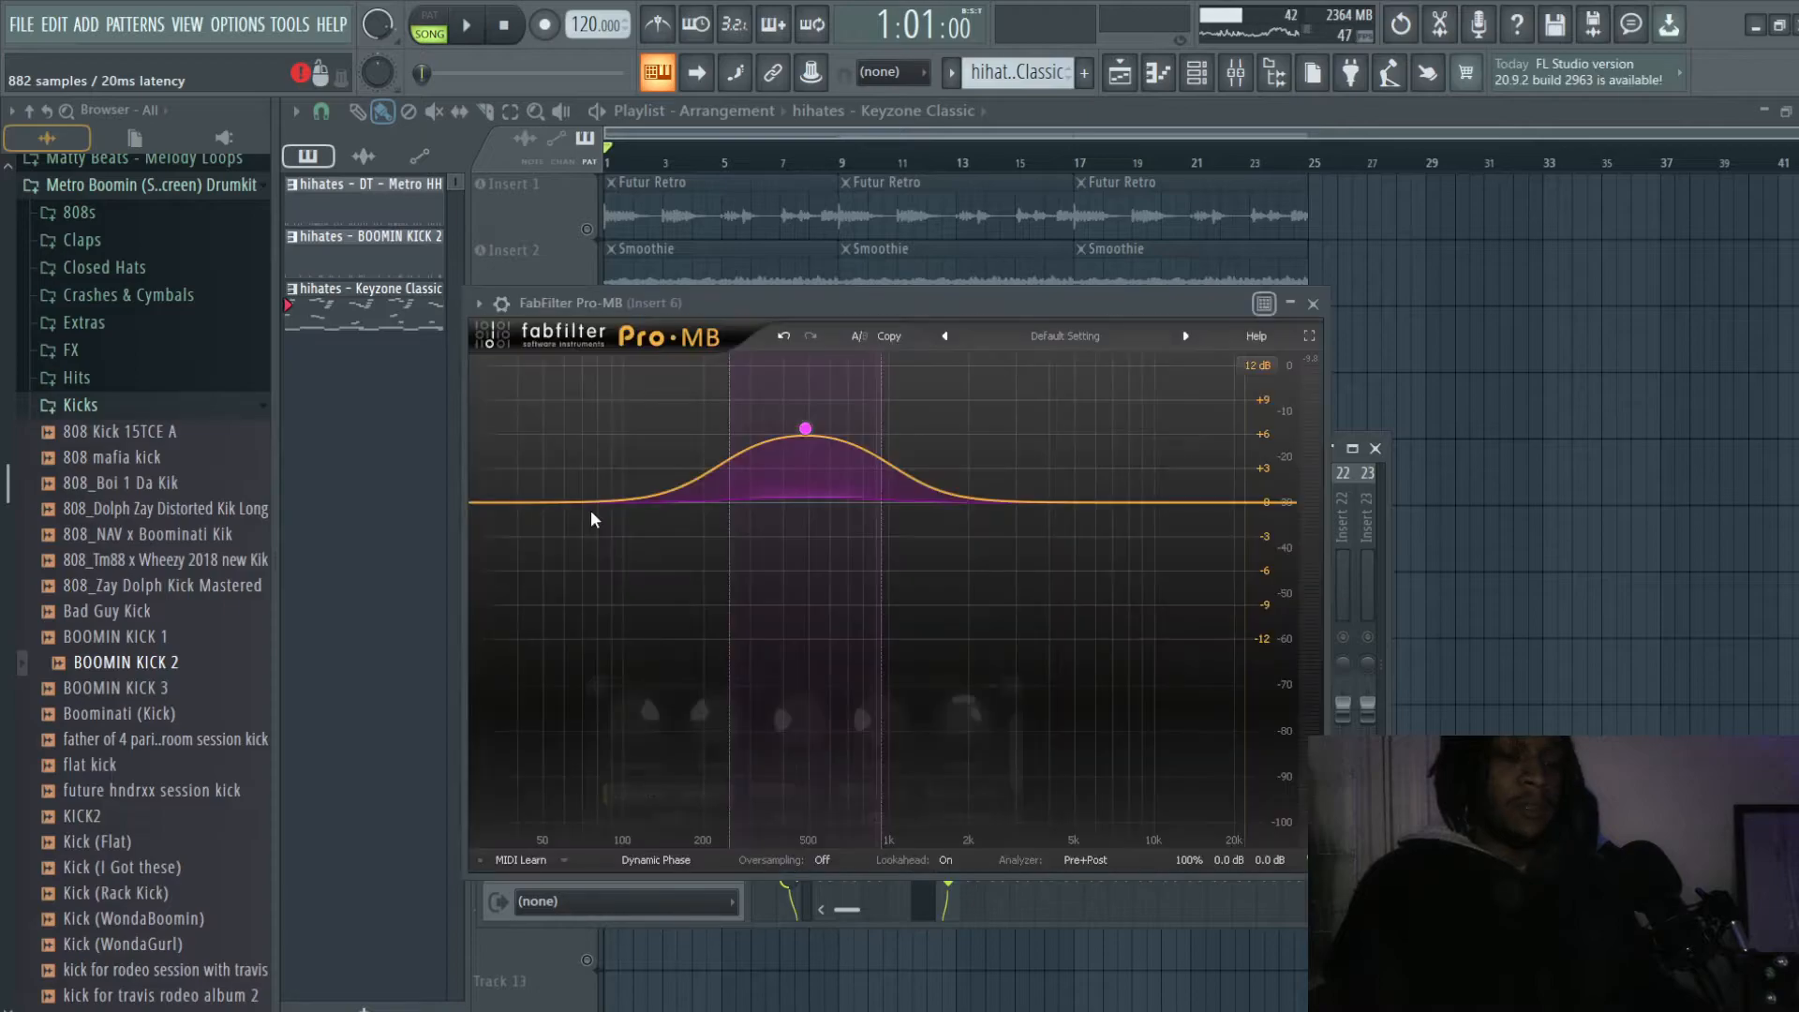
left_click(806, 431)
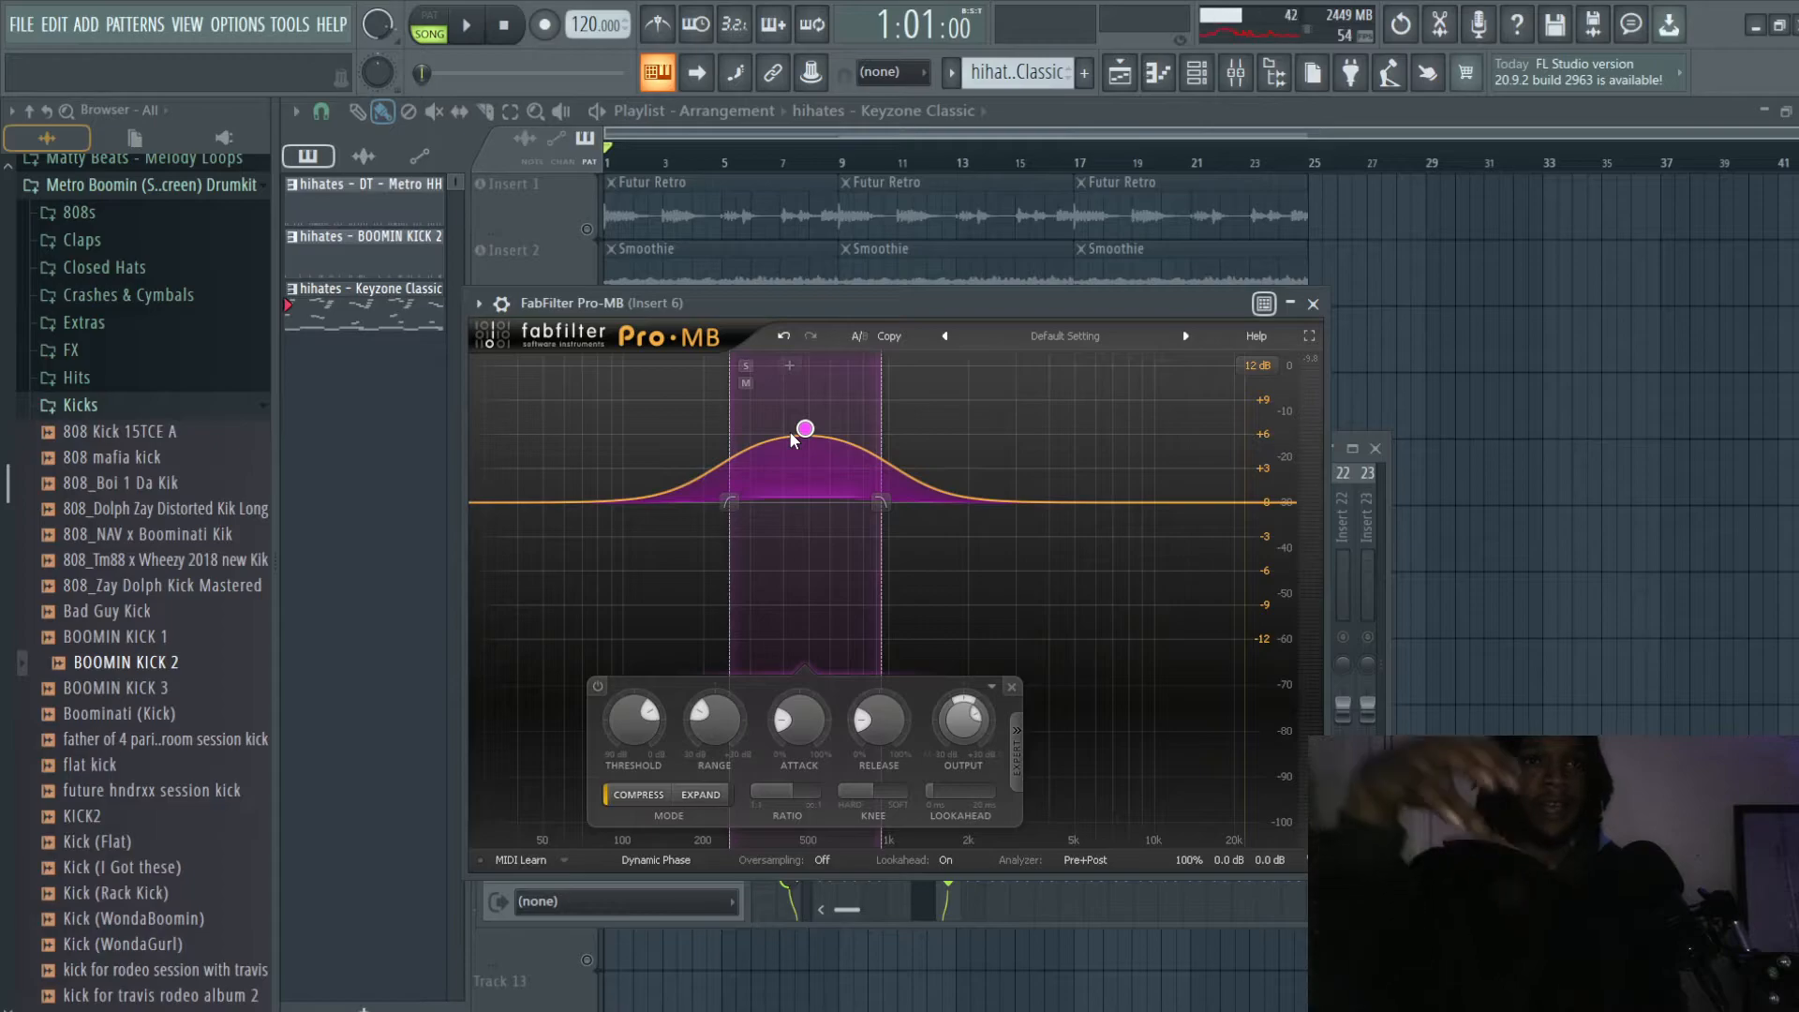
left_click(1390, 515)
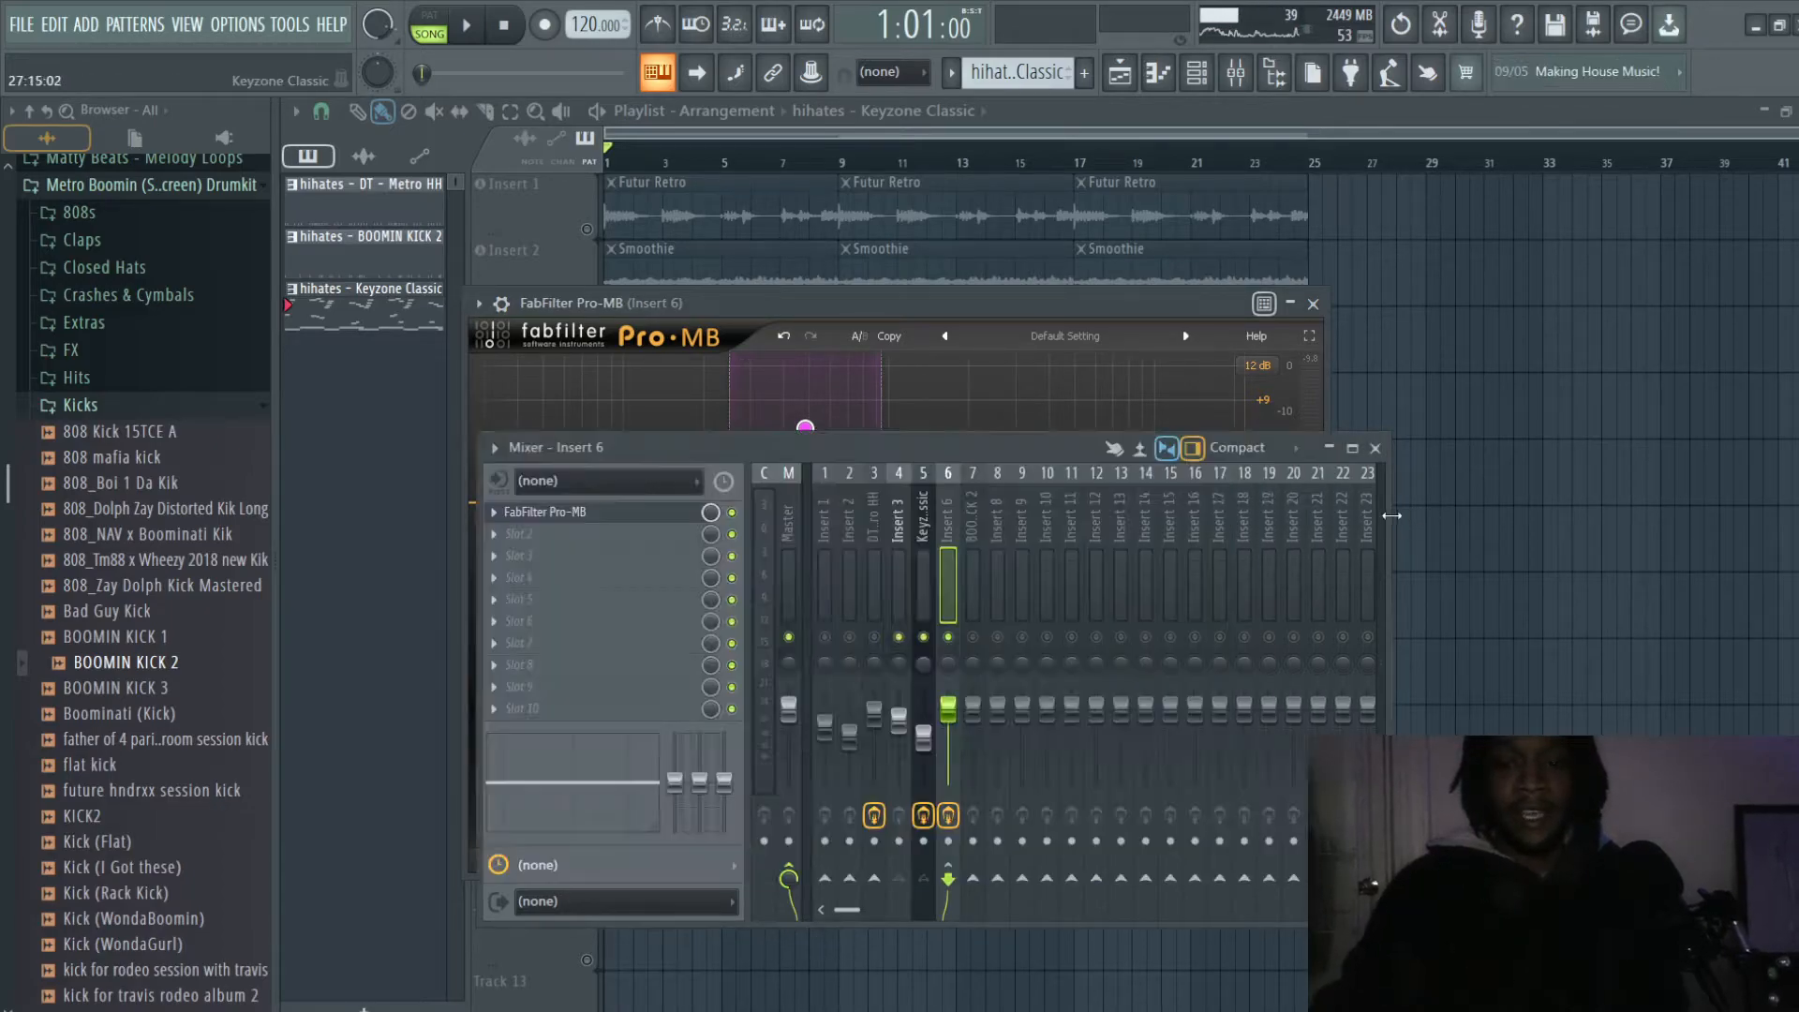
- Review the Keyzone Classic EQ curve alongside the Band 1 boost in Insert 6's FabFilter Pro-MB
left_click(926, 511)
left_click(594, 534)
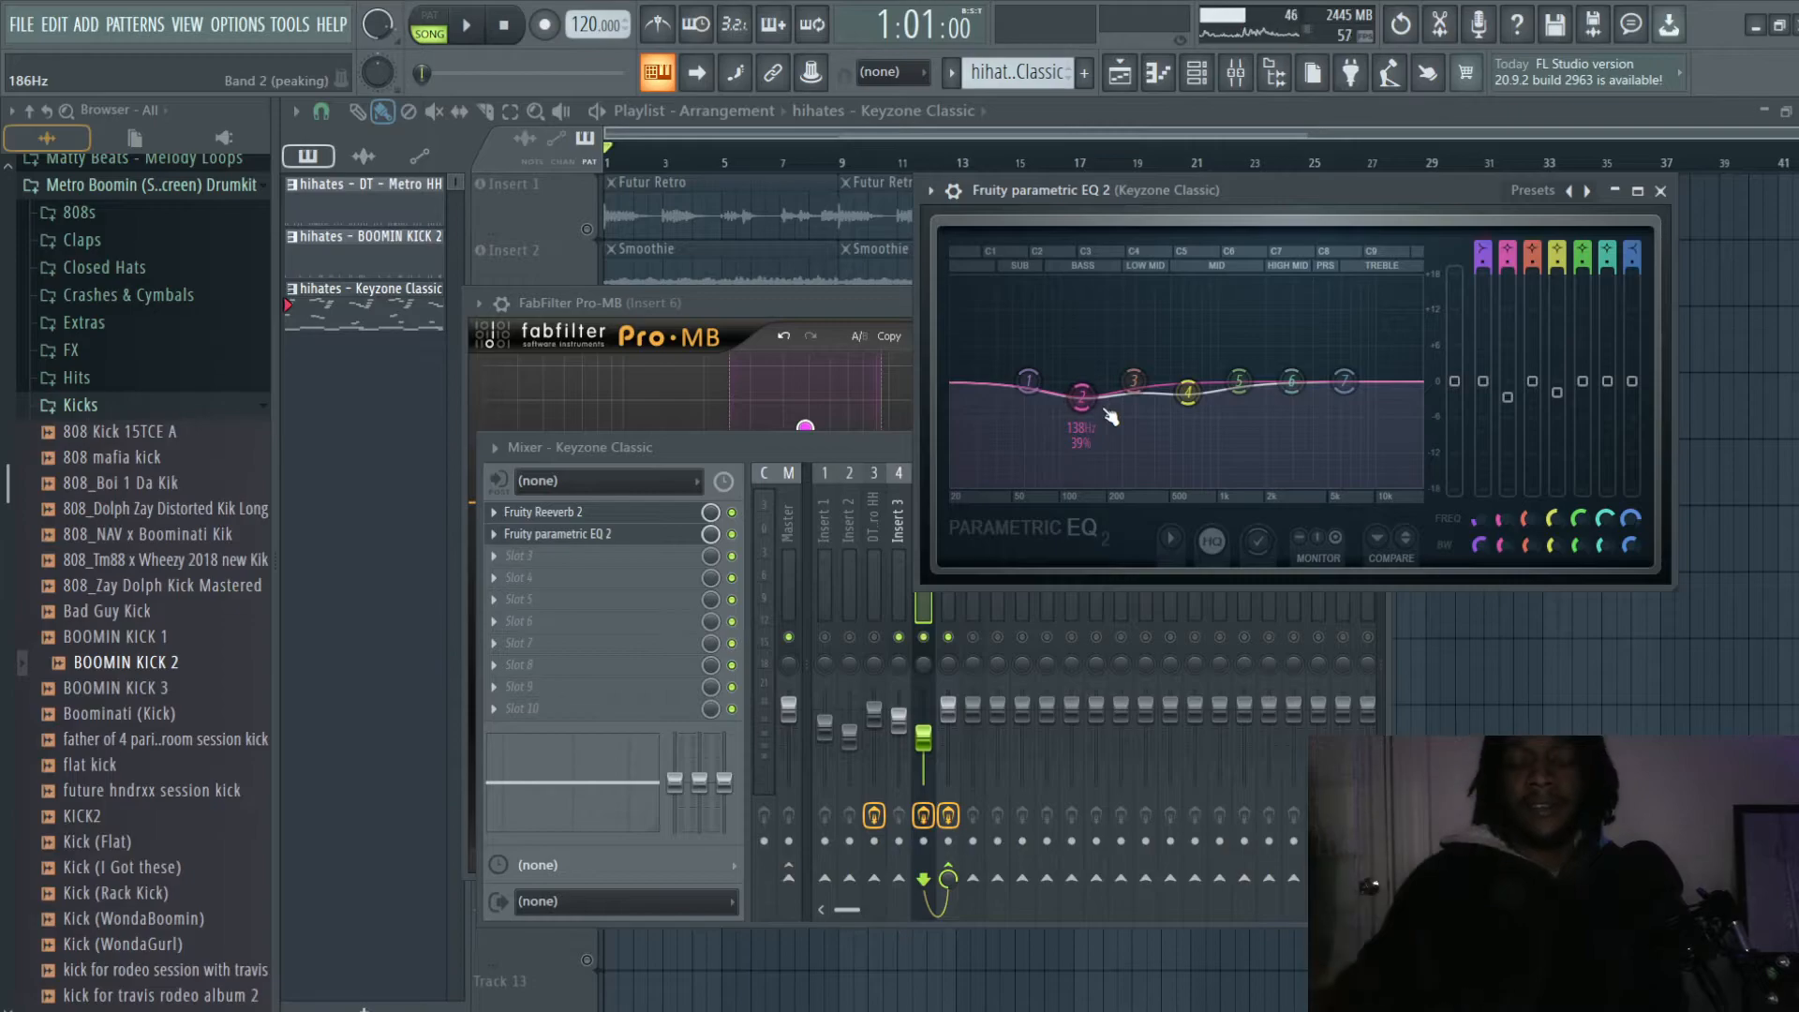
left_click(870, 307)
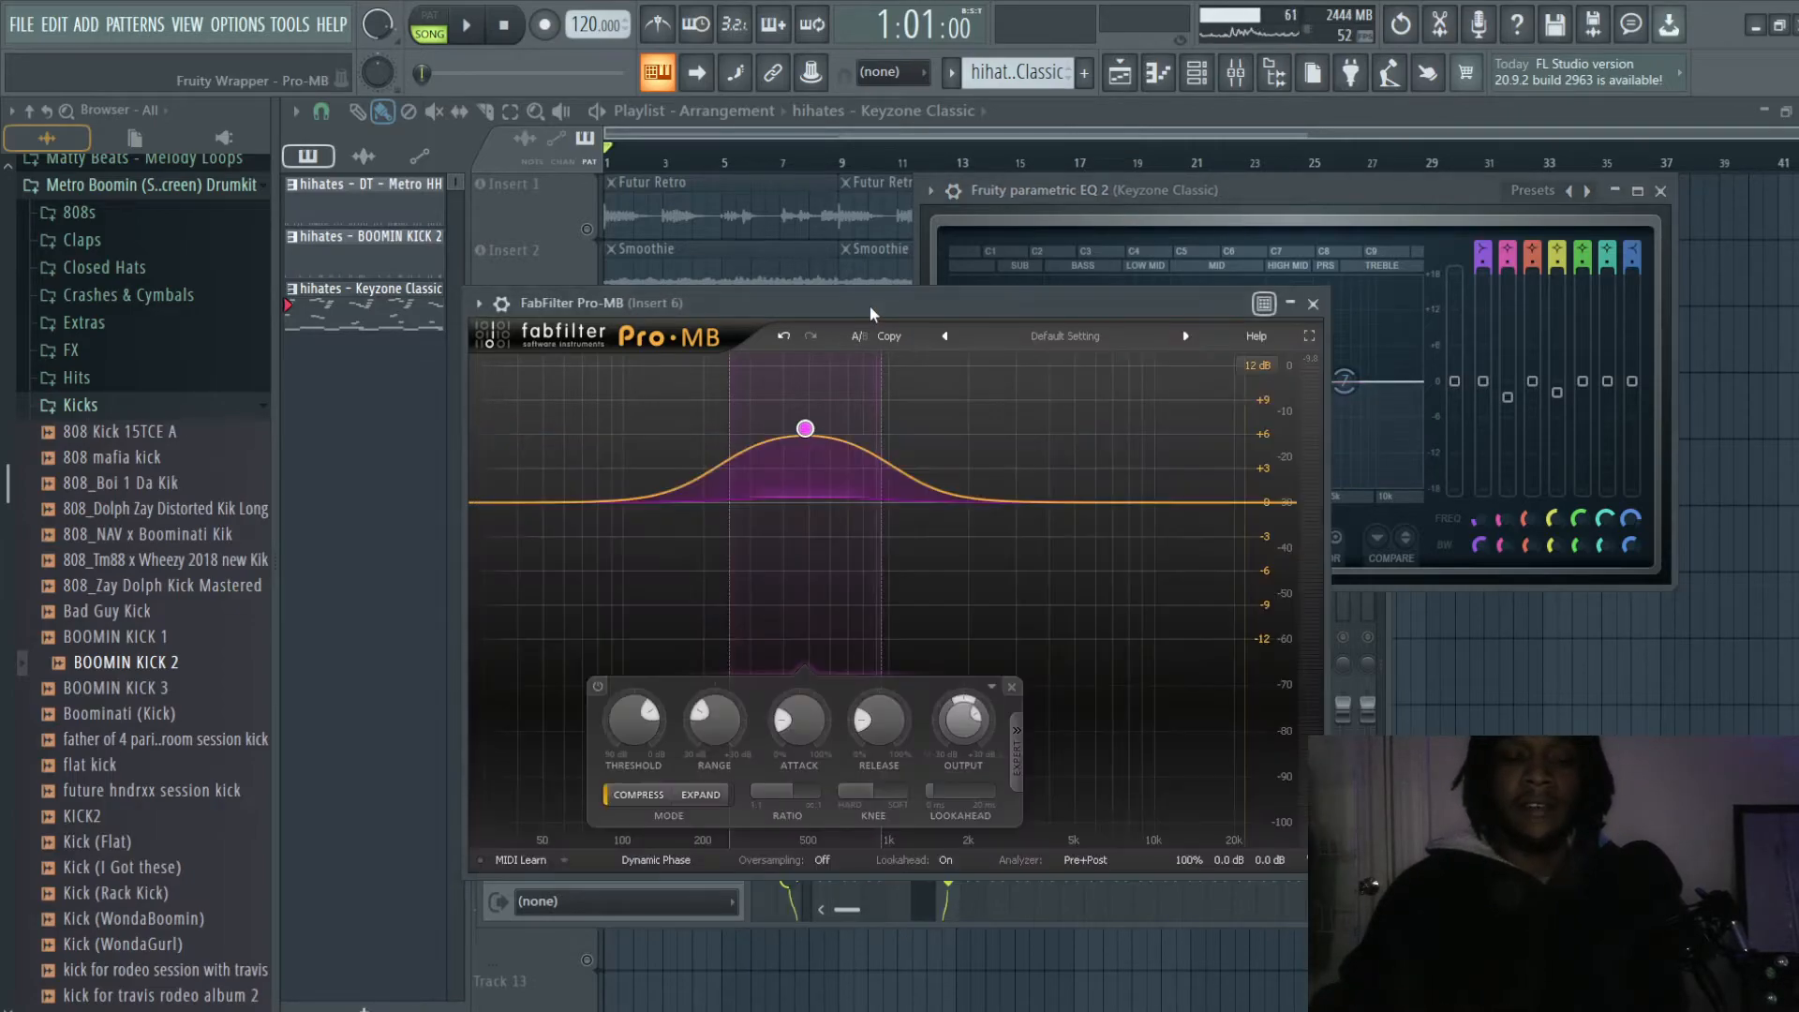
- Compare the Keyzone Classic EQ cuts with the Pro-MB curve on Insert 6, and play the mix briefly
left_click(1305, 192)
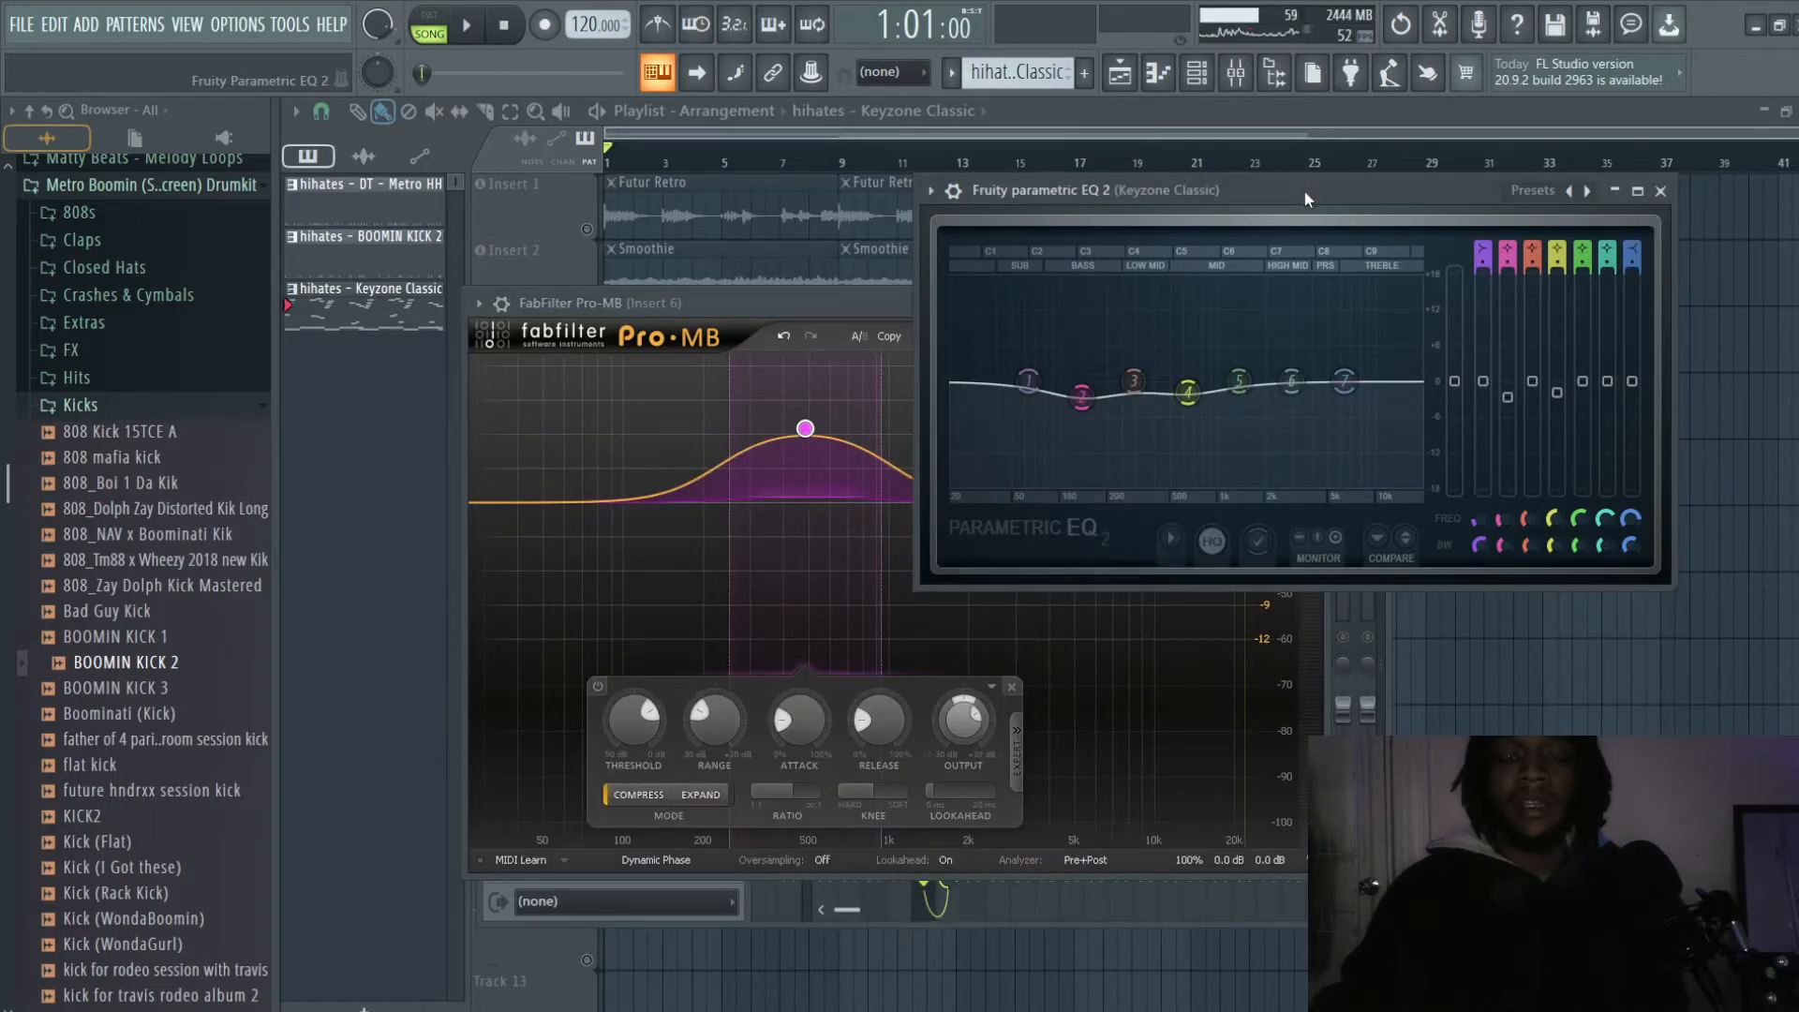
left_click(858, 311)
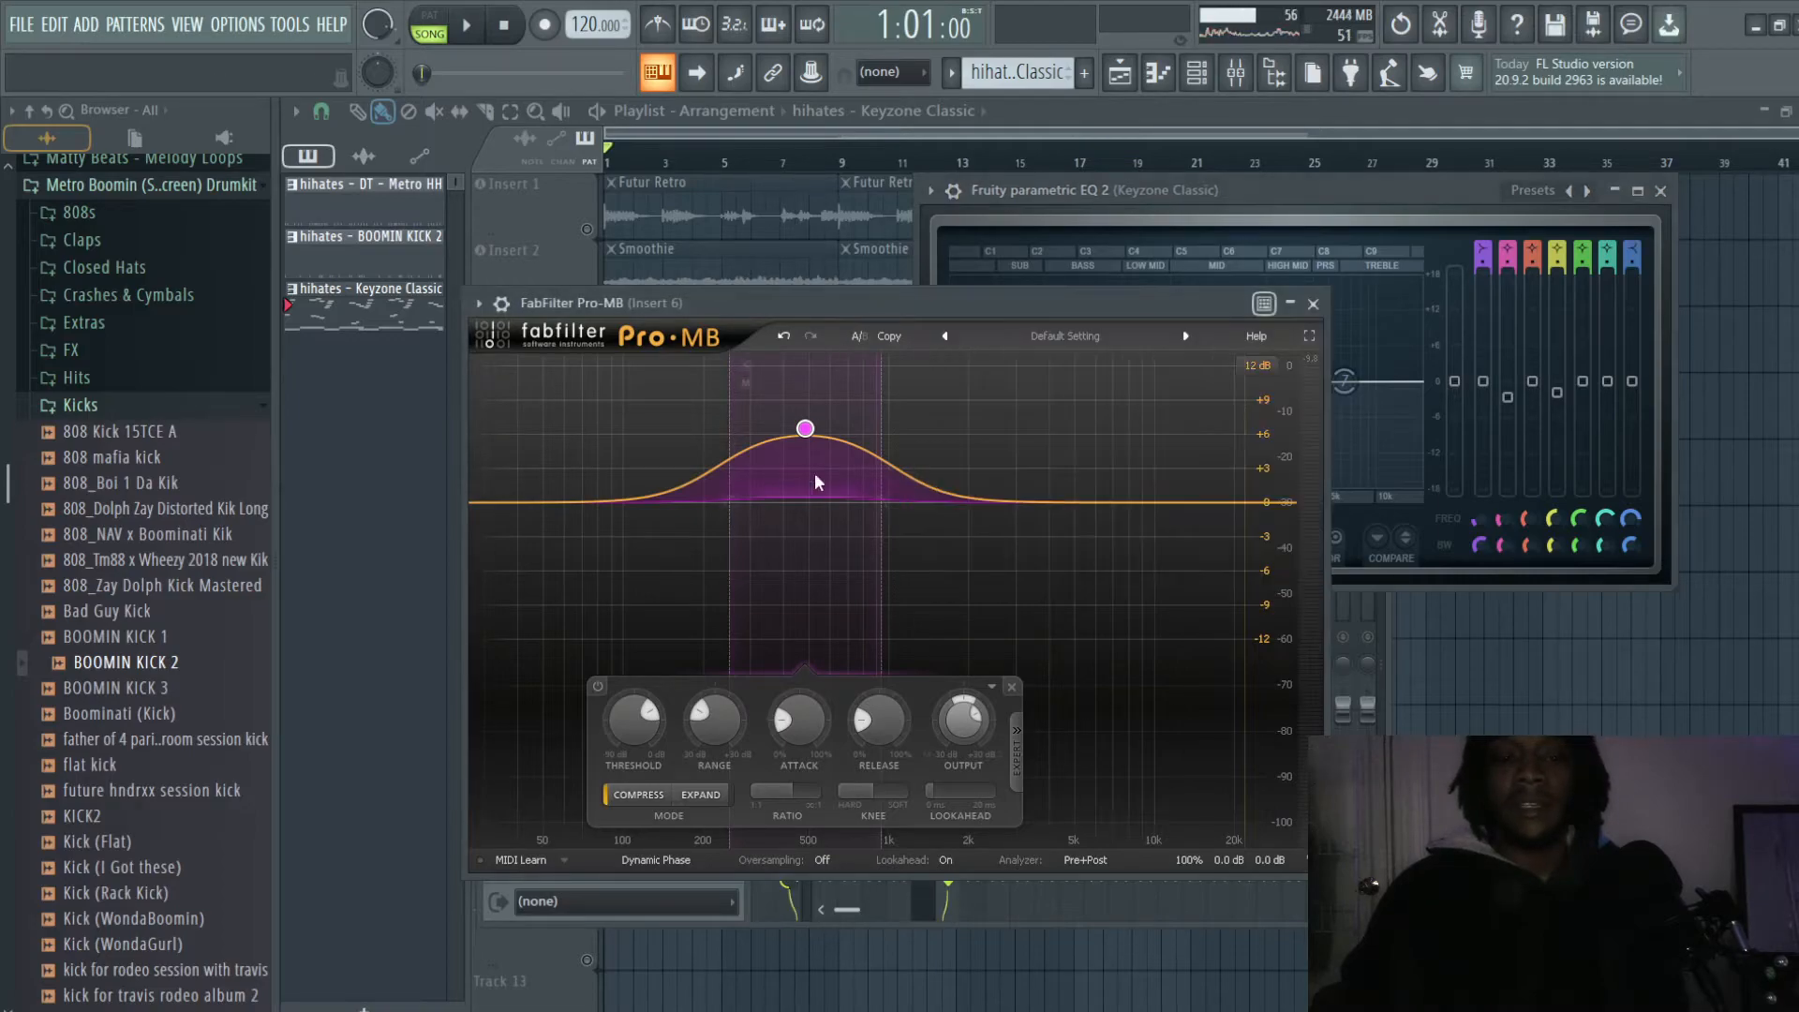
left_click(1278, 195)
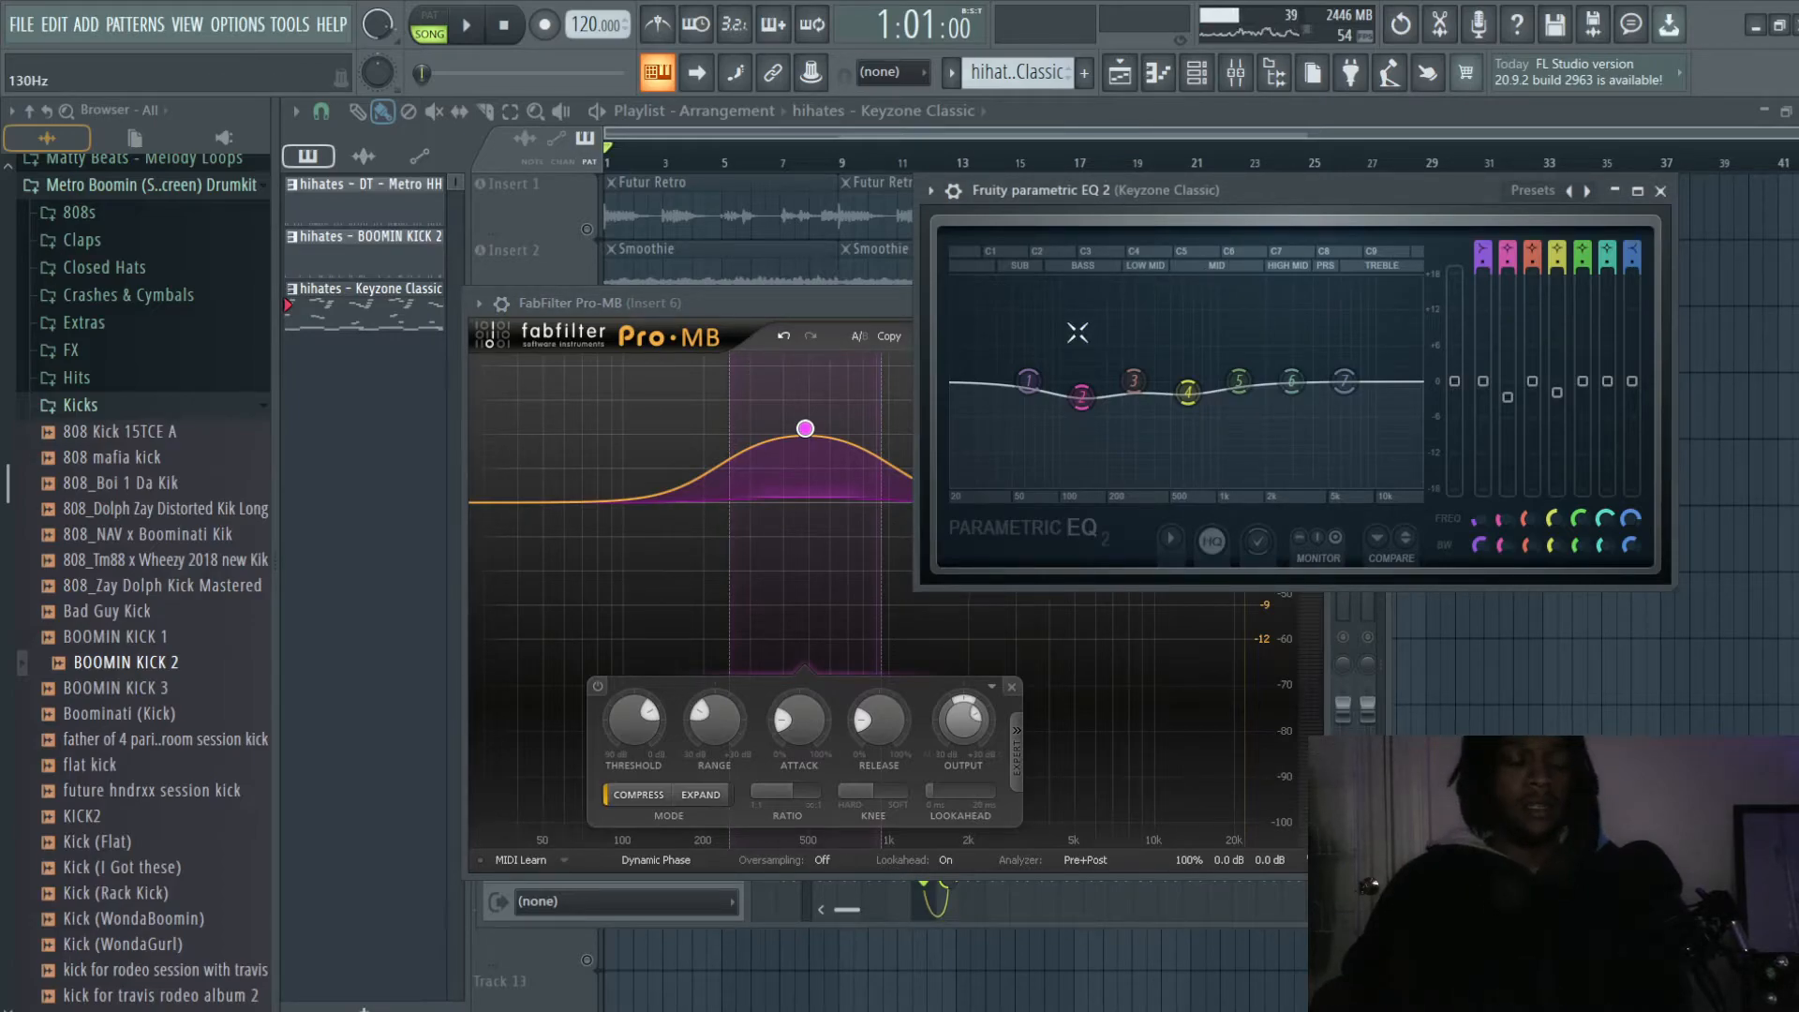
left_click(849, 311)
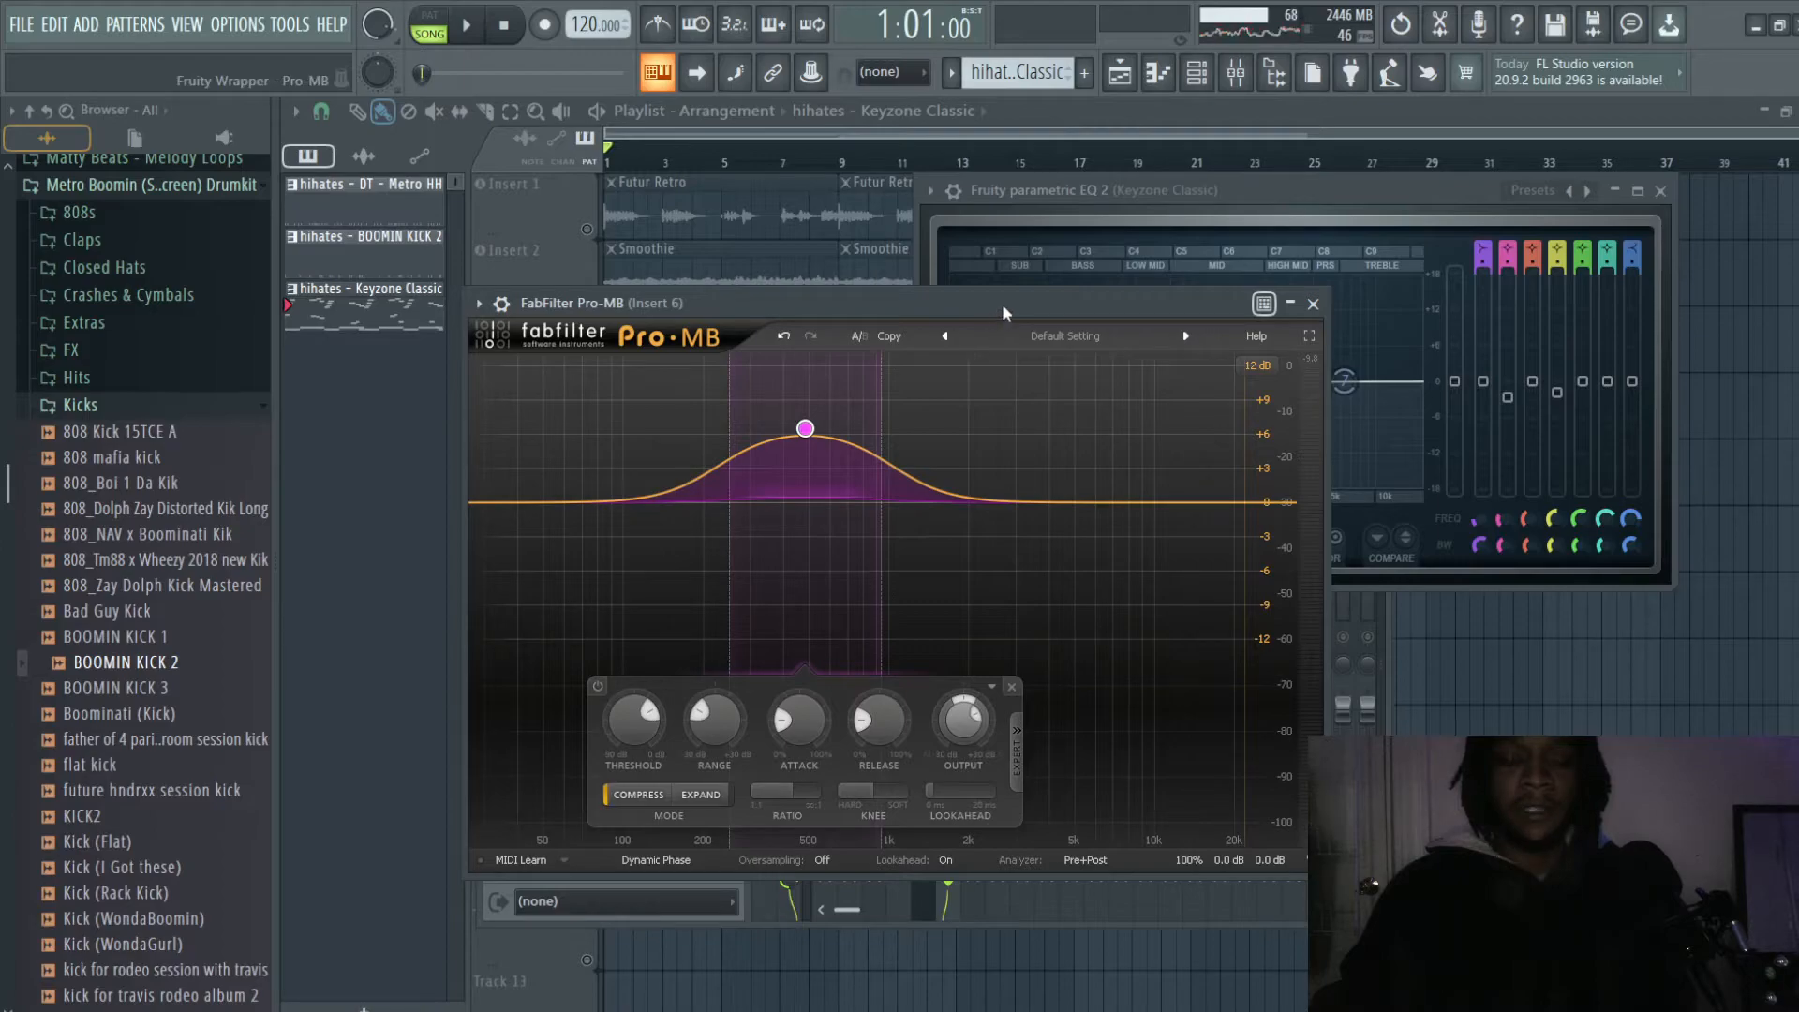
key("space")
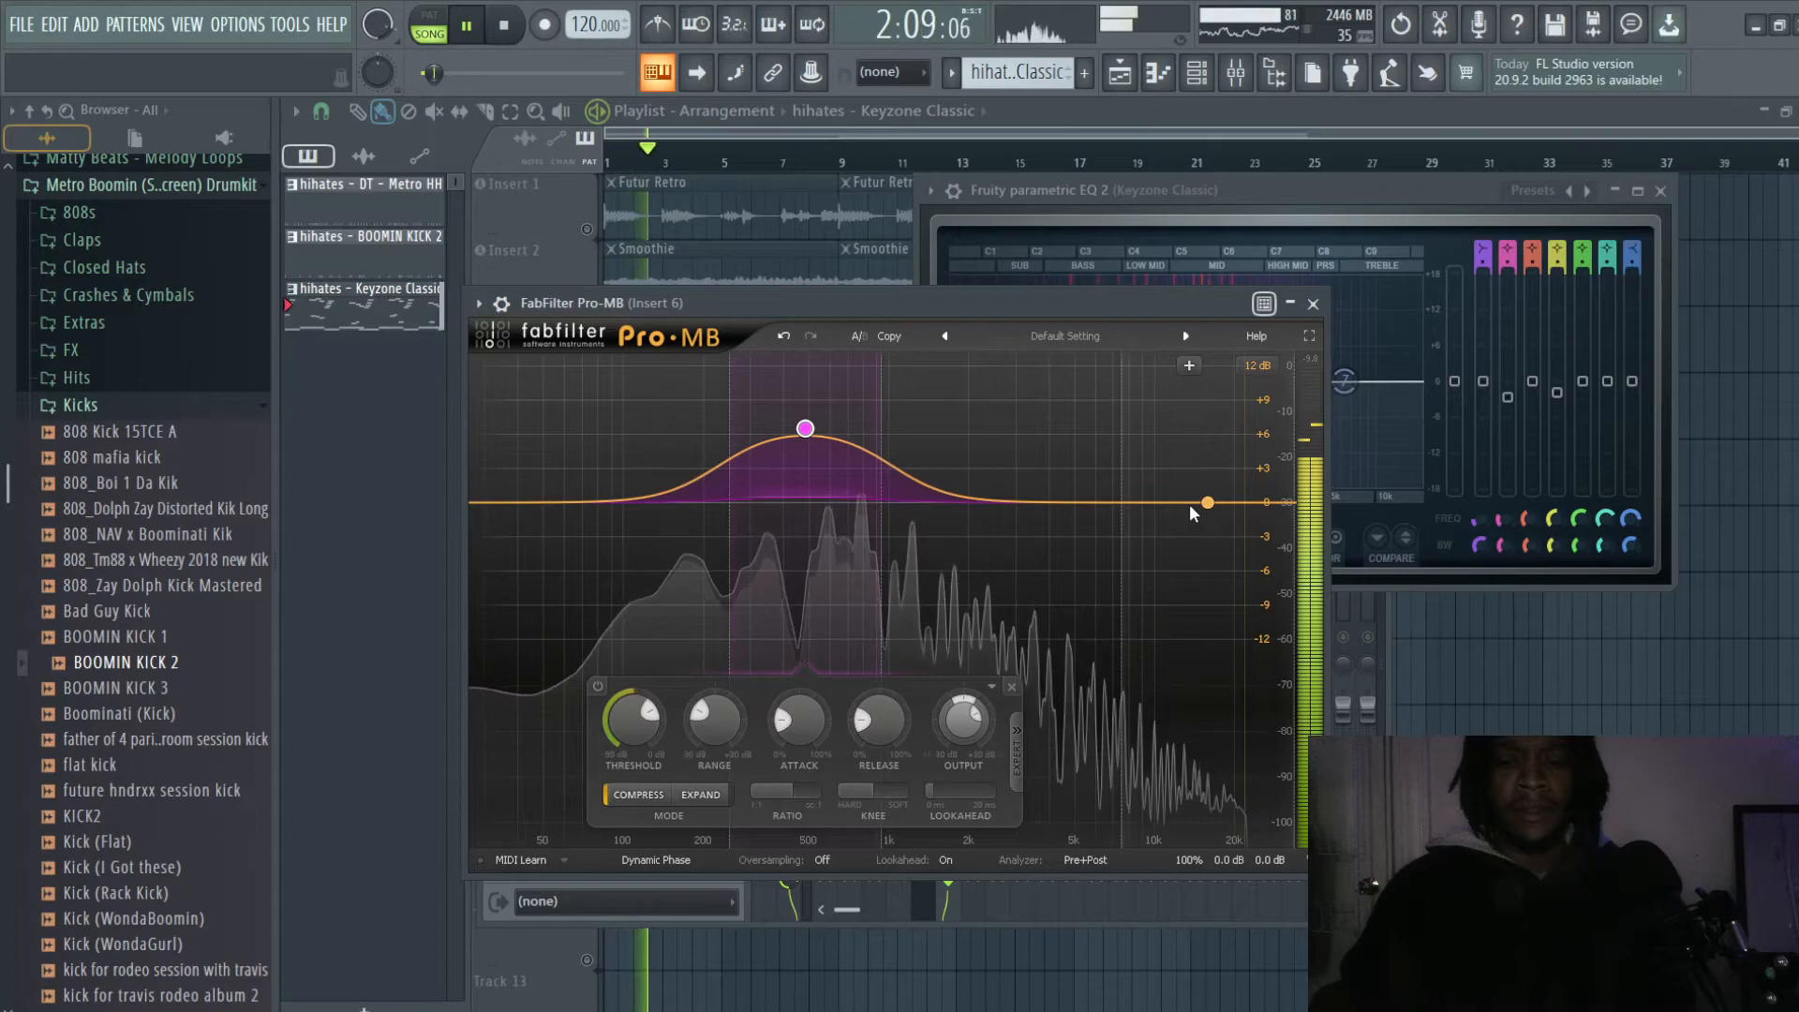
key("space")
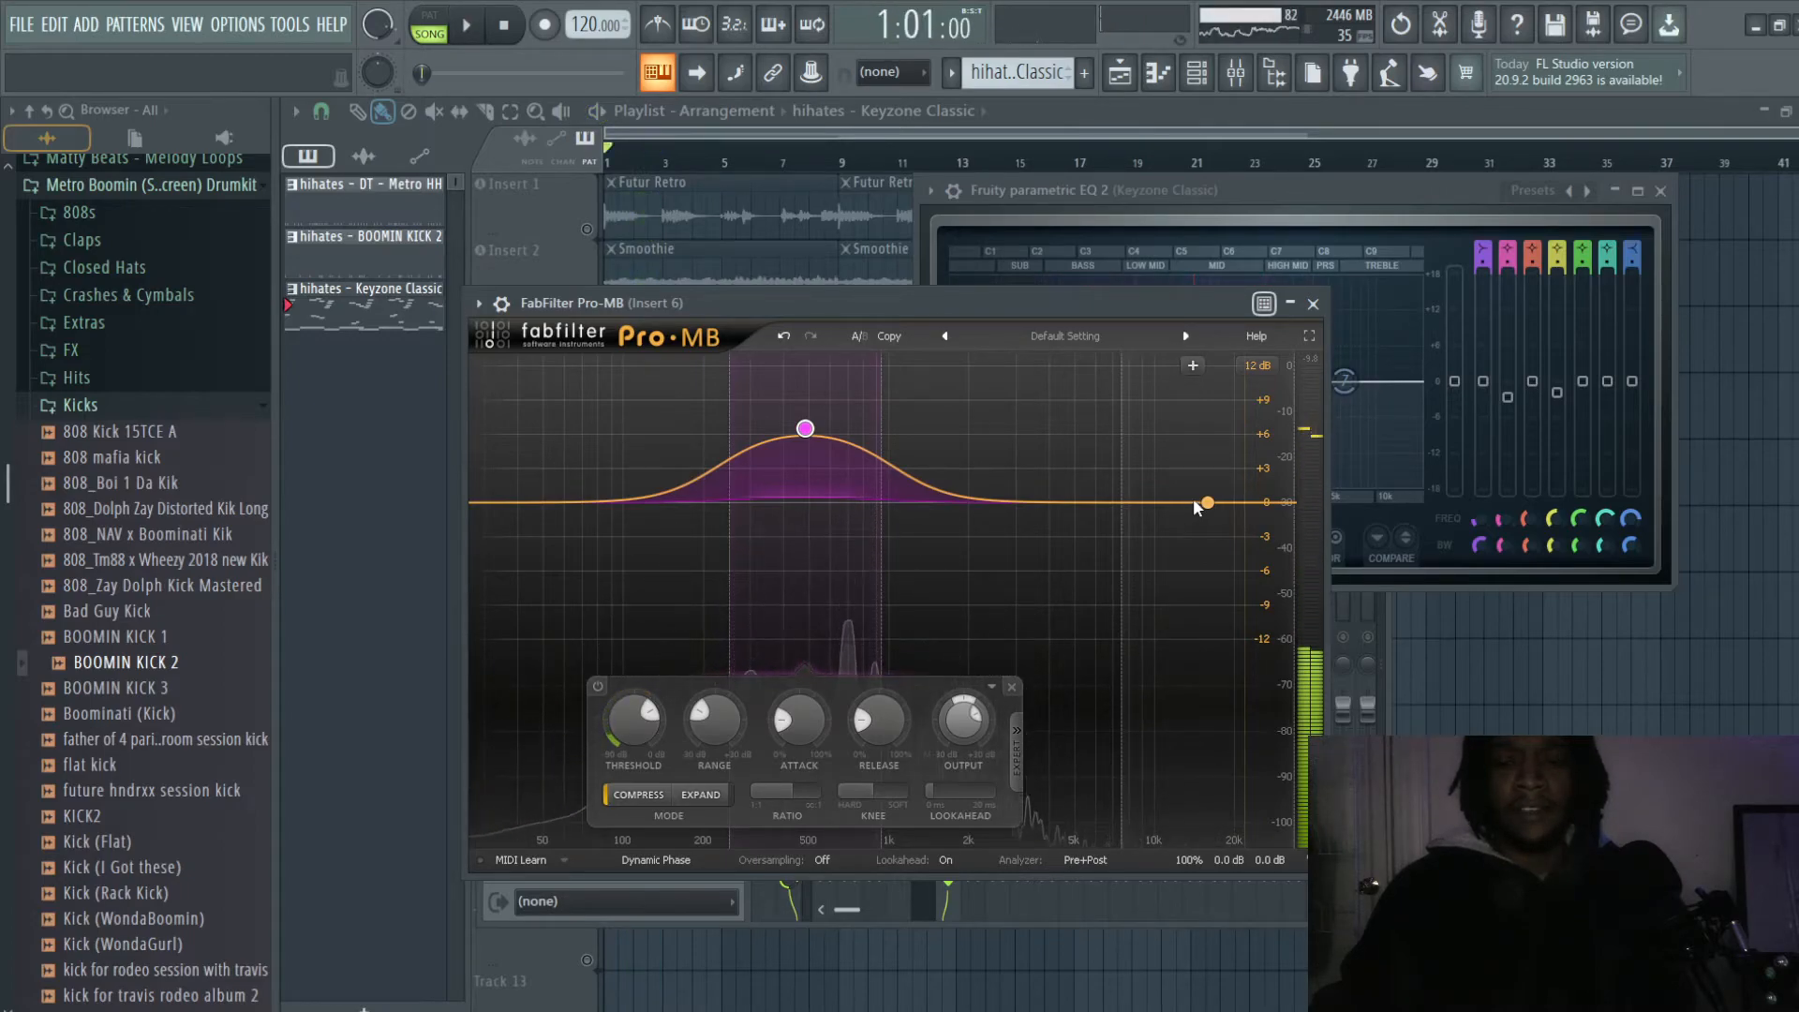
- Add Band 2 to Pro-MB on Insert 6 at about 15348 Hz and +8.92 dB, close the plugin, and audition the mix
left_click_drag(1196, 503, 1209, 404)
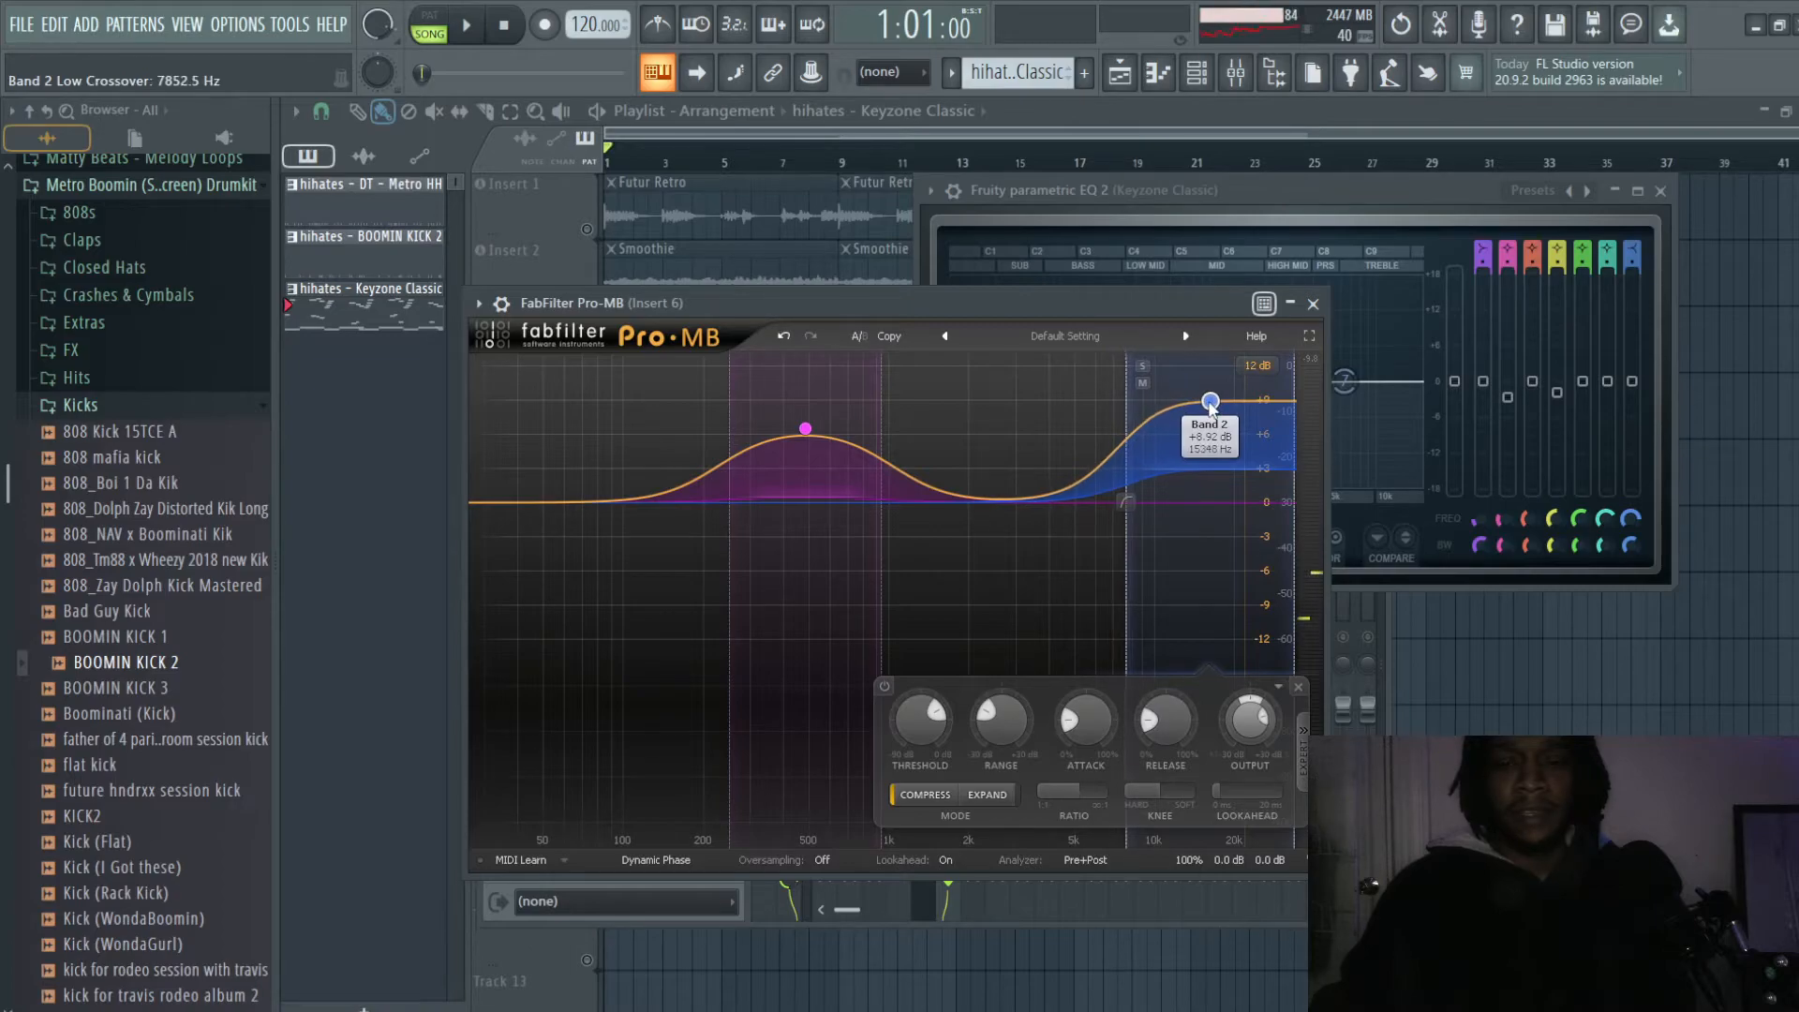
left_click(1313, 303)
key("space")
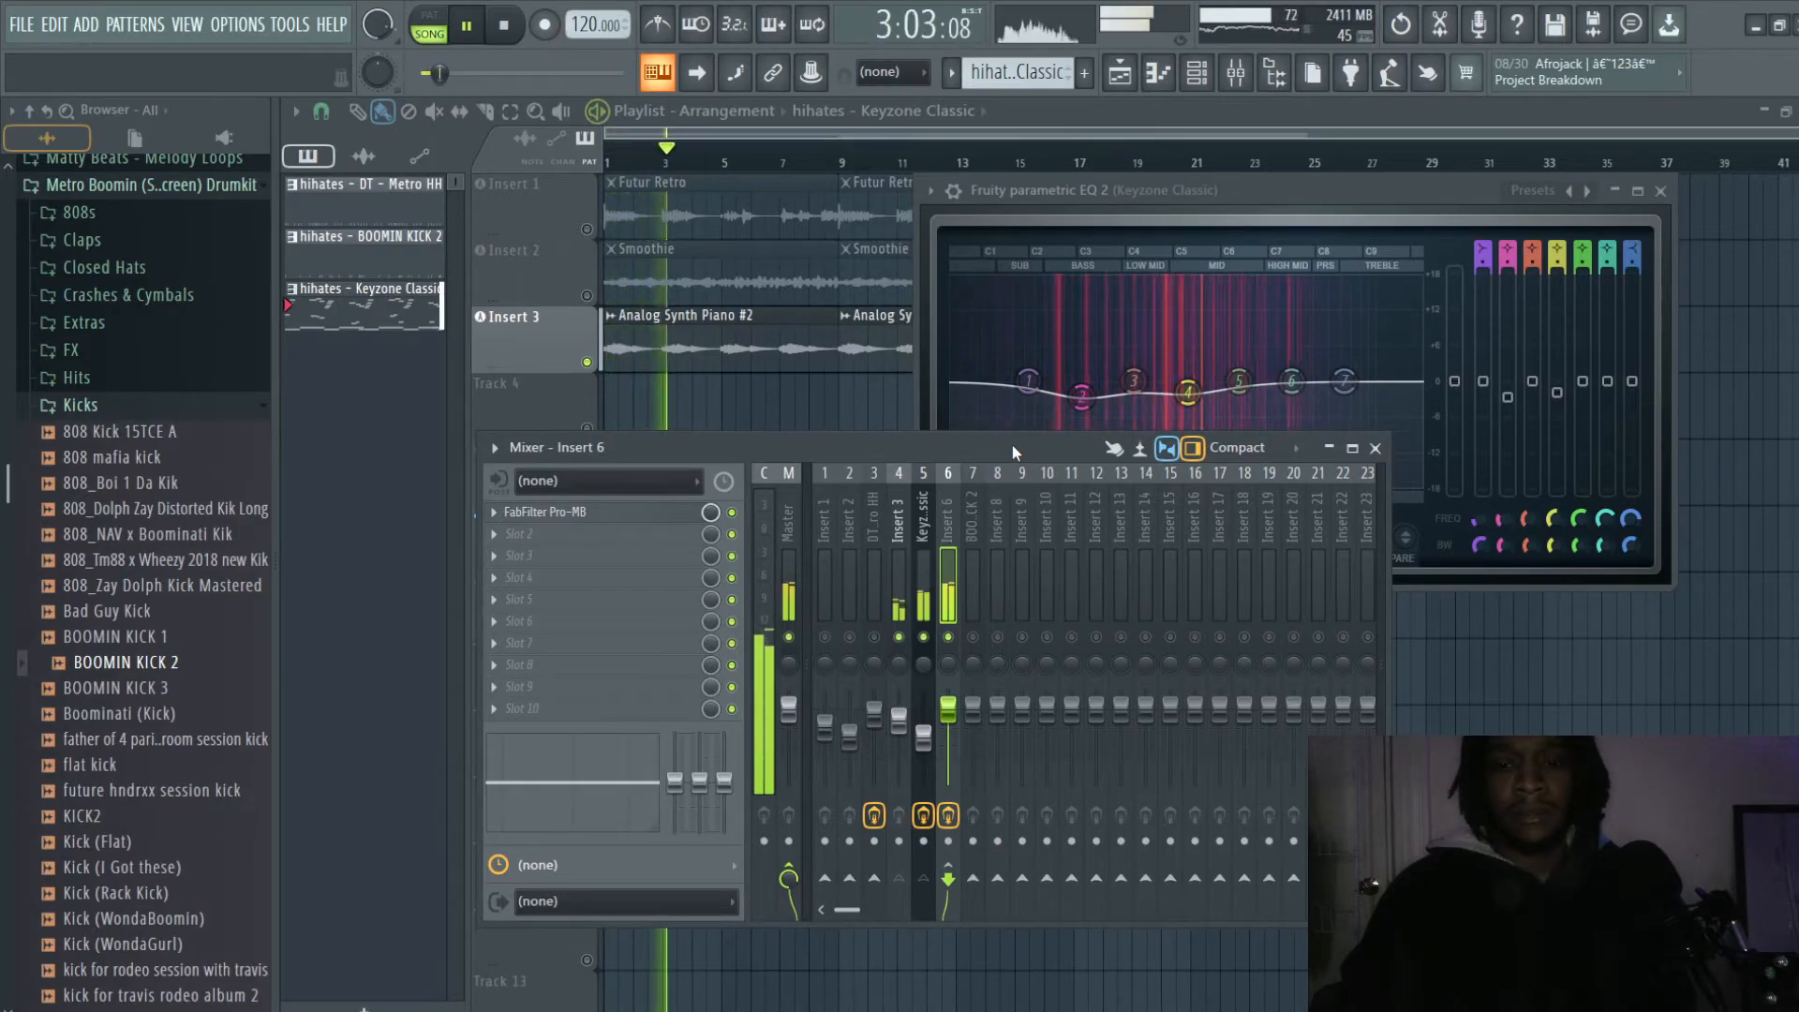
key("space")
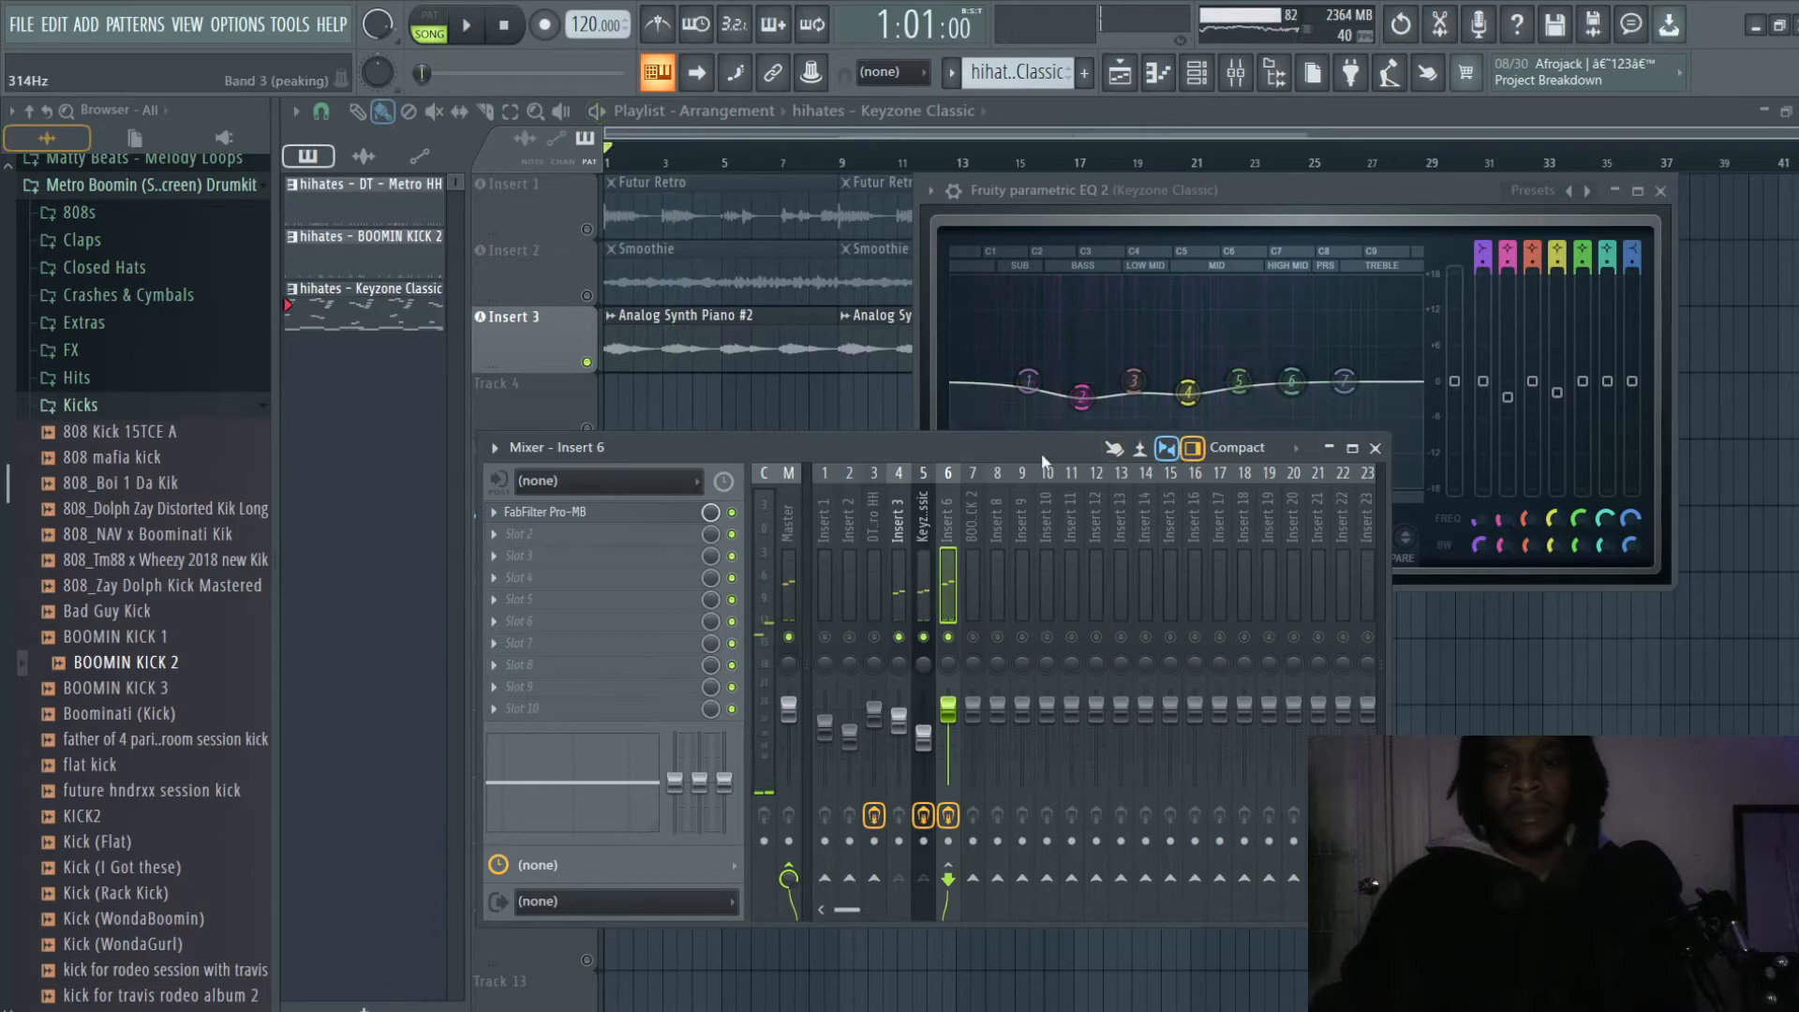
- Move Band 2 of Pro-MB on Insert 6 down to about 5 kHz and close the plugin
left_click(578, 514)
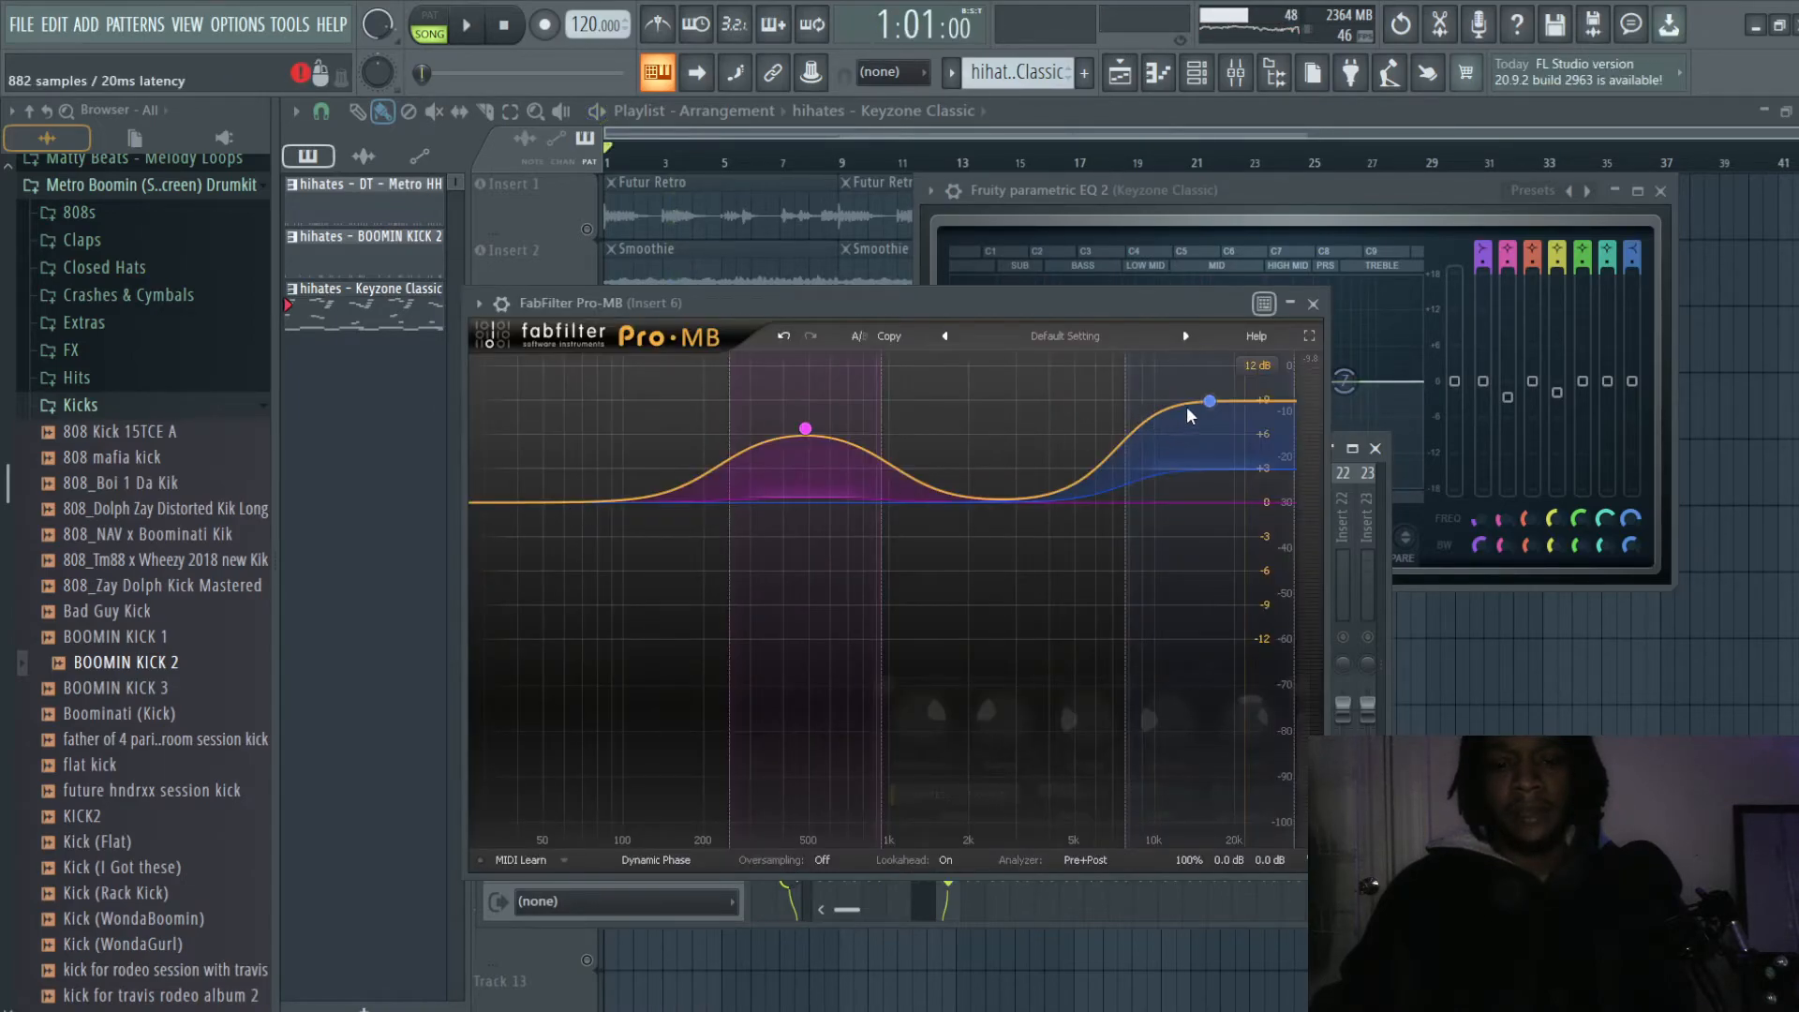
left_click_drag(1209, 403, 1071, 403)
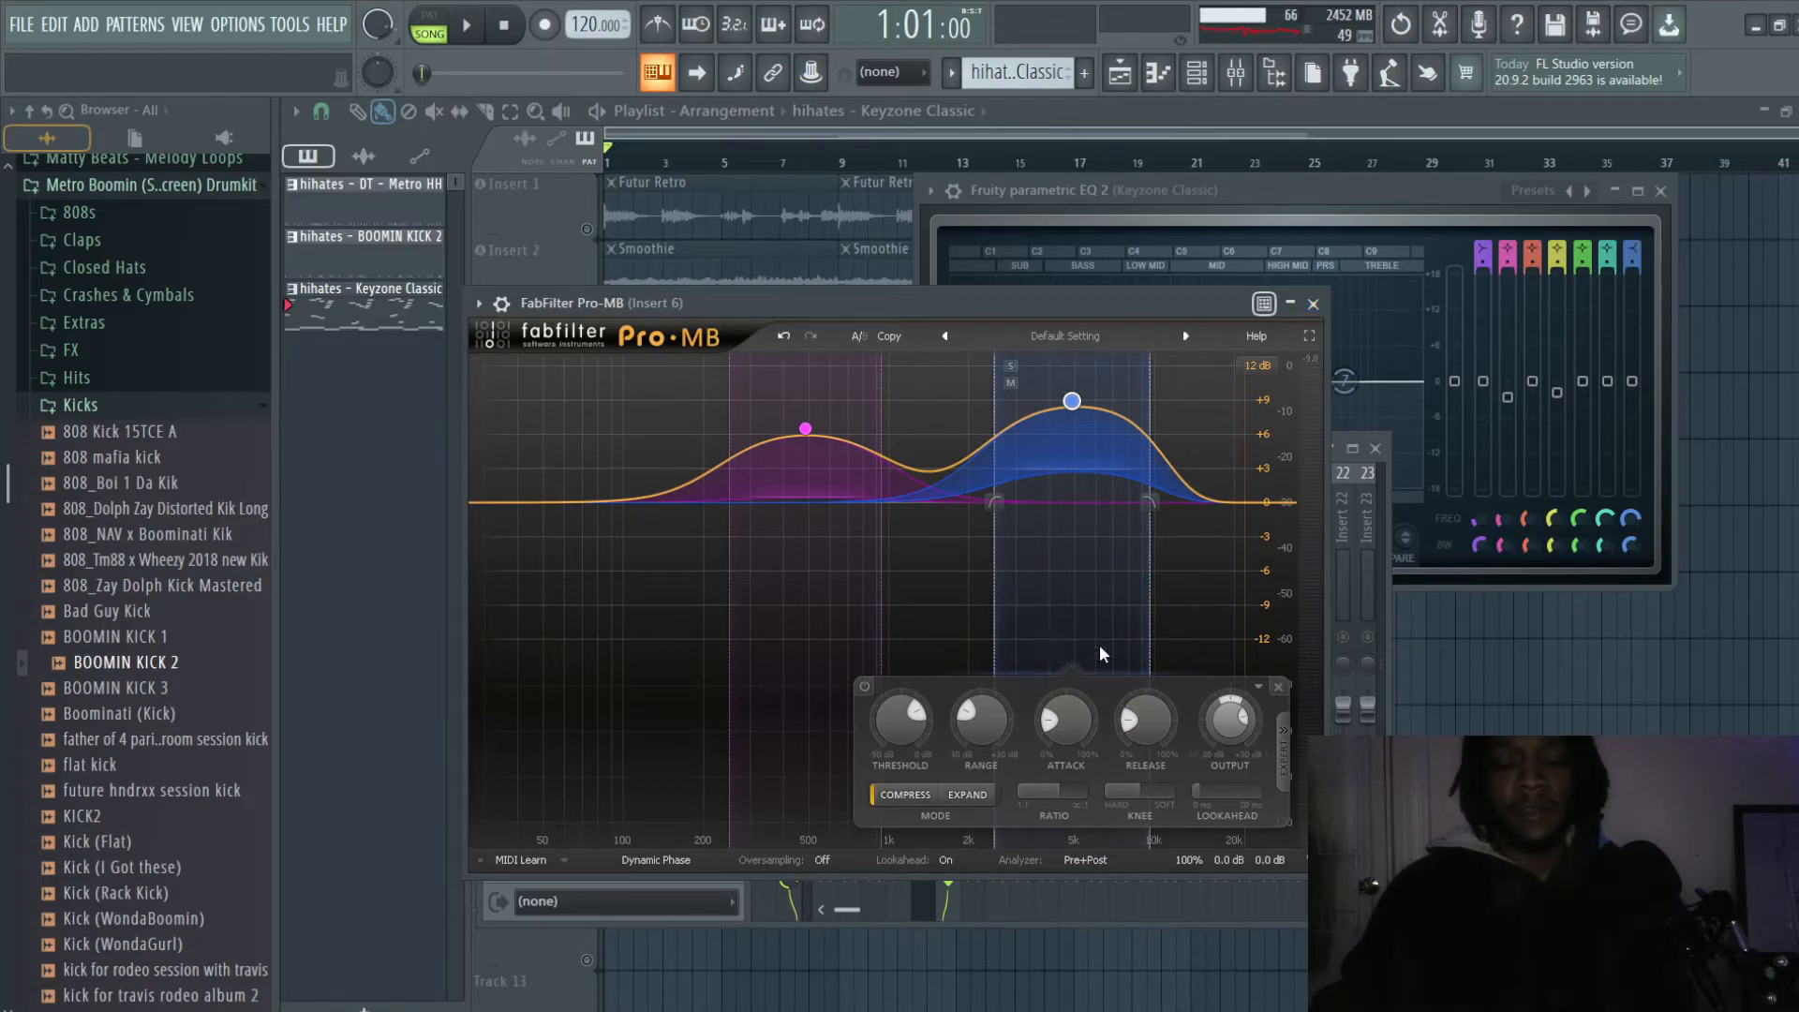
left_click(1316, 307)
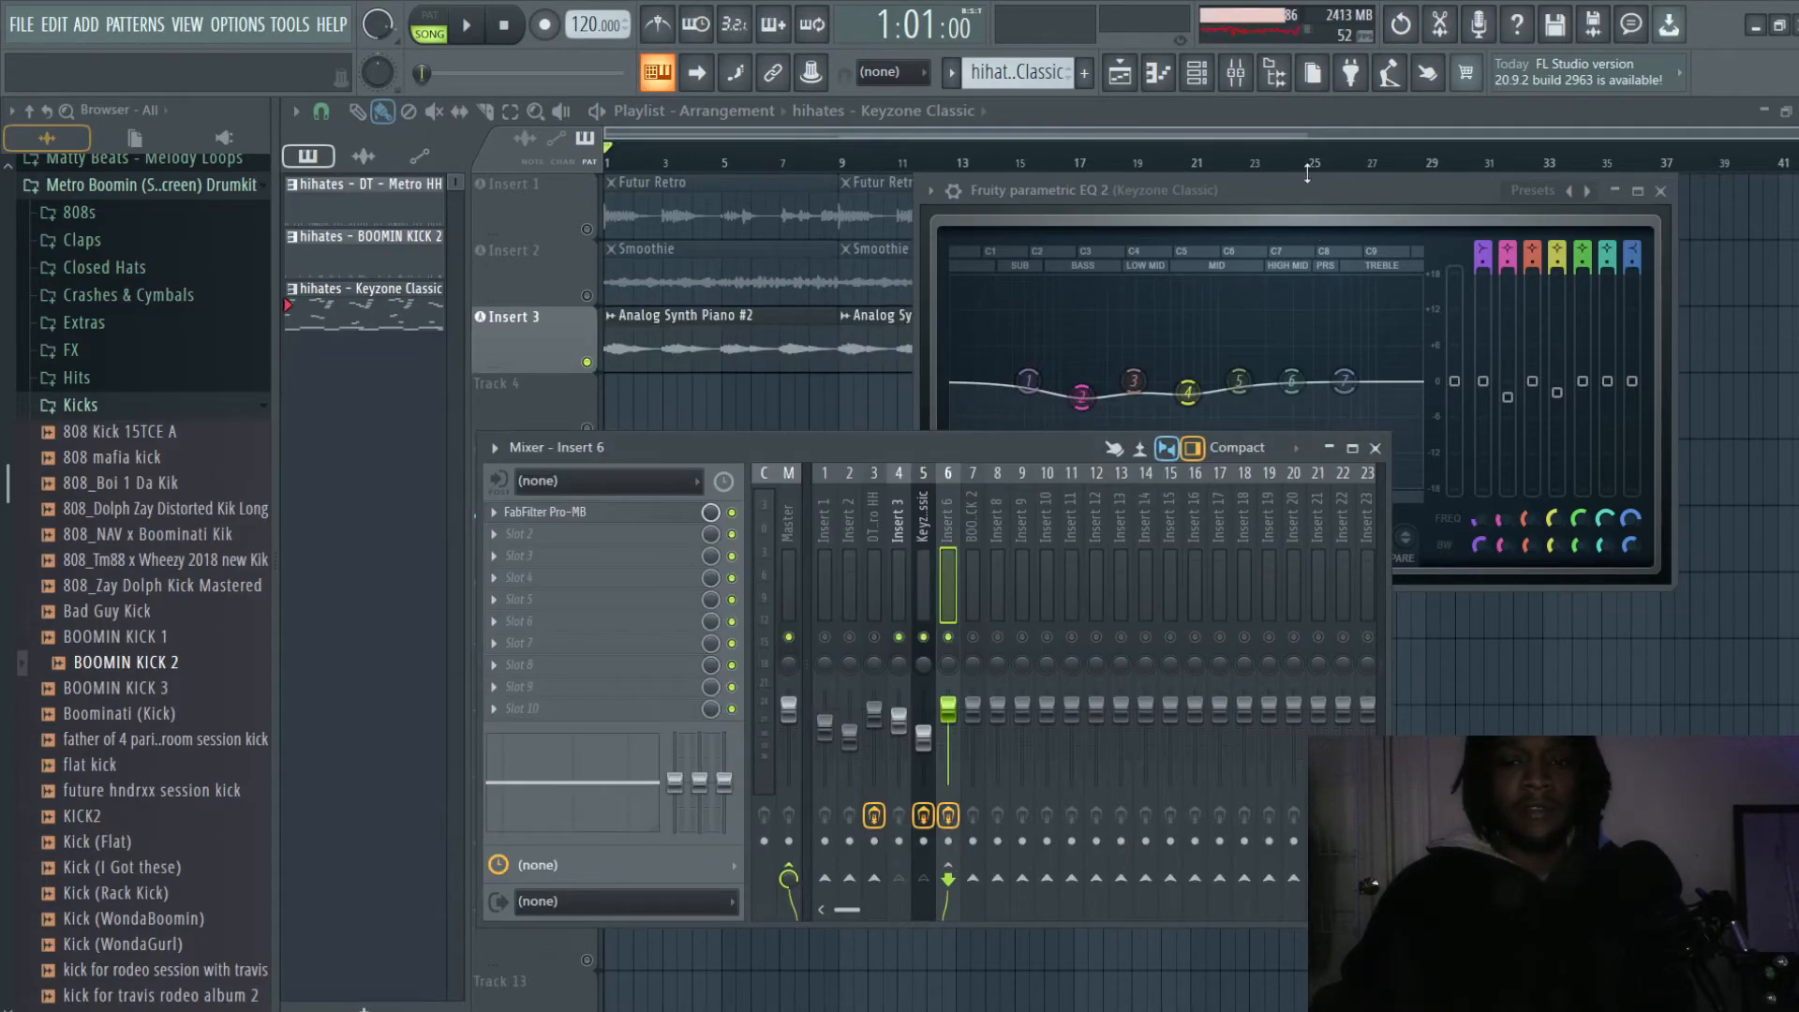
- Play the arrangement while watching the spectrum in Fruity parametric EQ 2 on Keyzone Classic
left_click(1300, 188)
key("space")
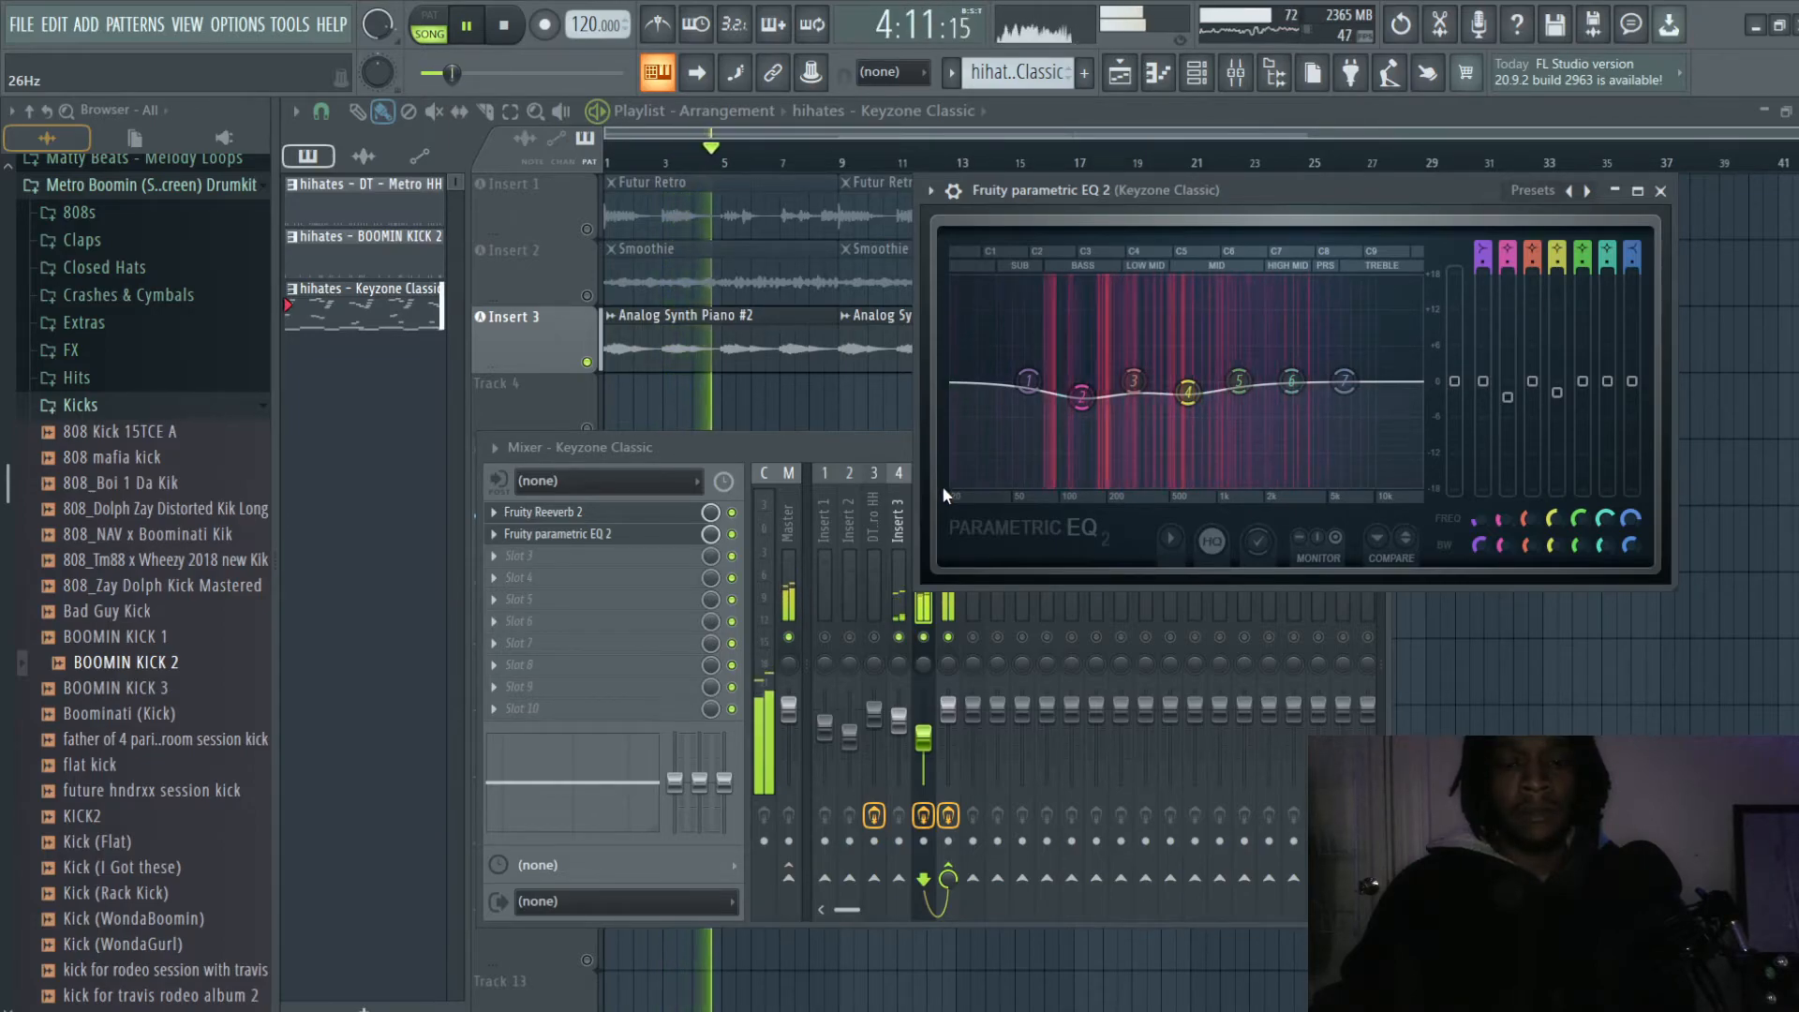
key("space")
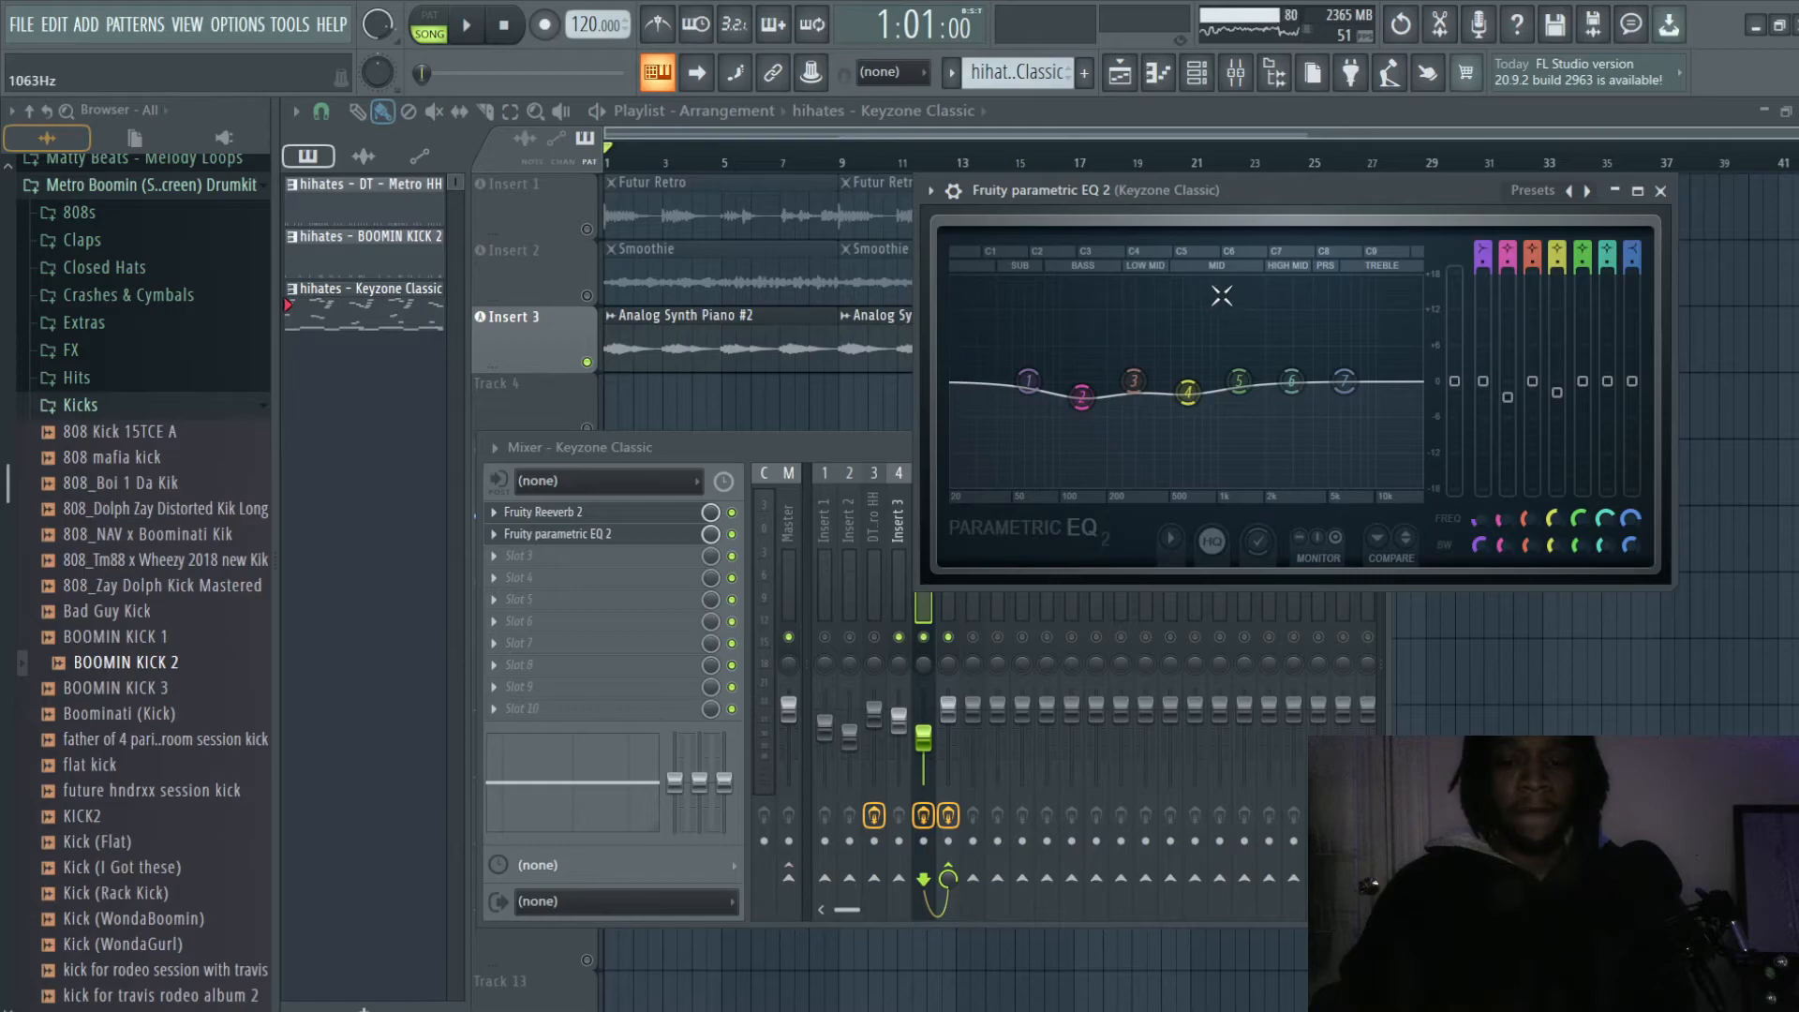
- During playback, solo Band 2 of Pro-MB on Insert 6 and shift it to about 2243 Hz at +12.67 dB
left_click(893, 521)
left_click(945, 514)
left_click(581, 512)
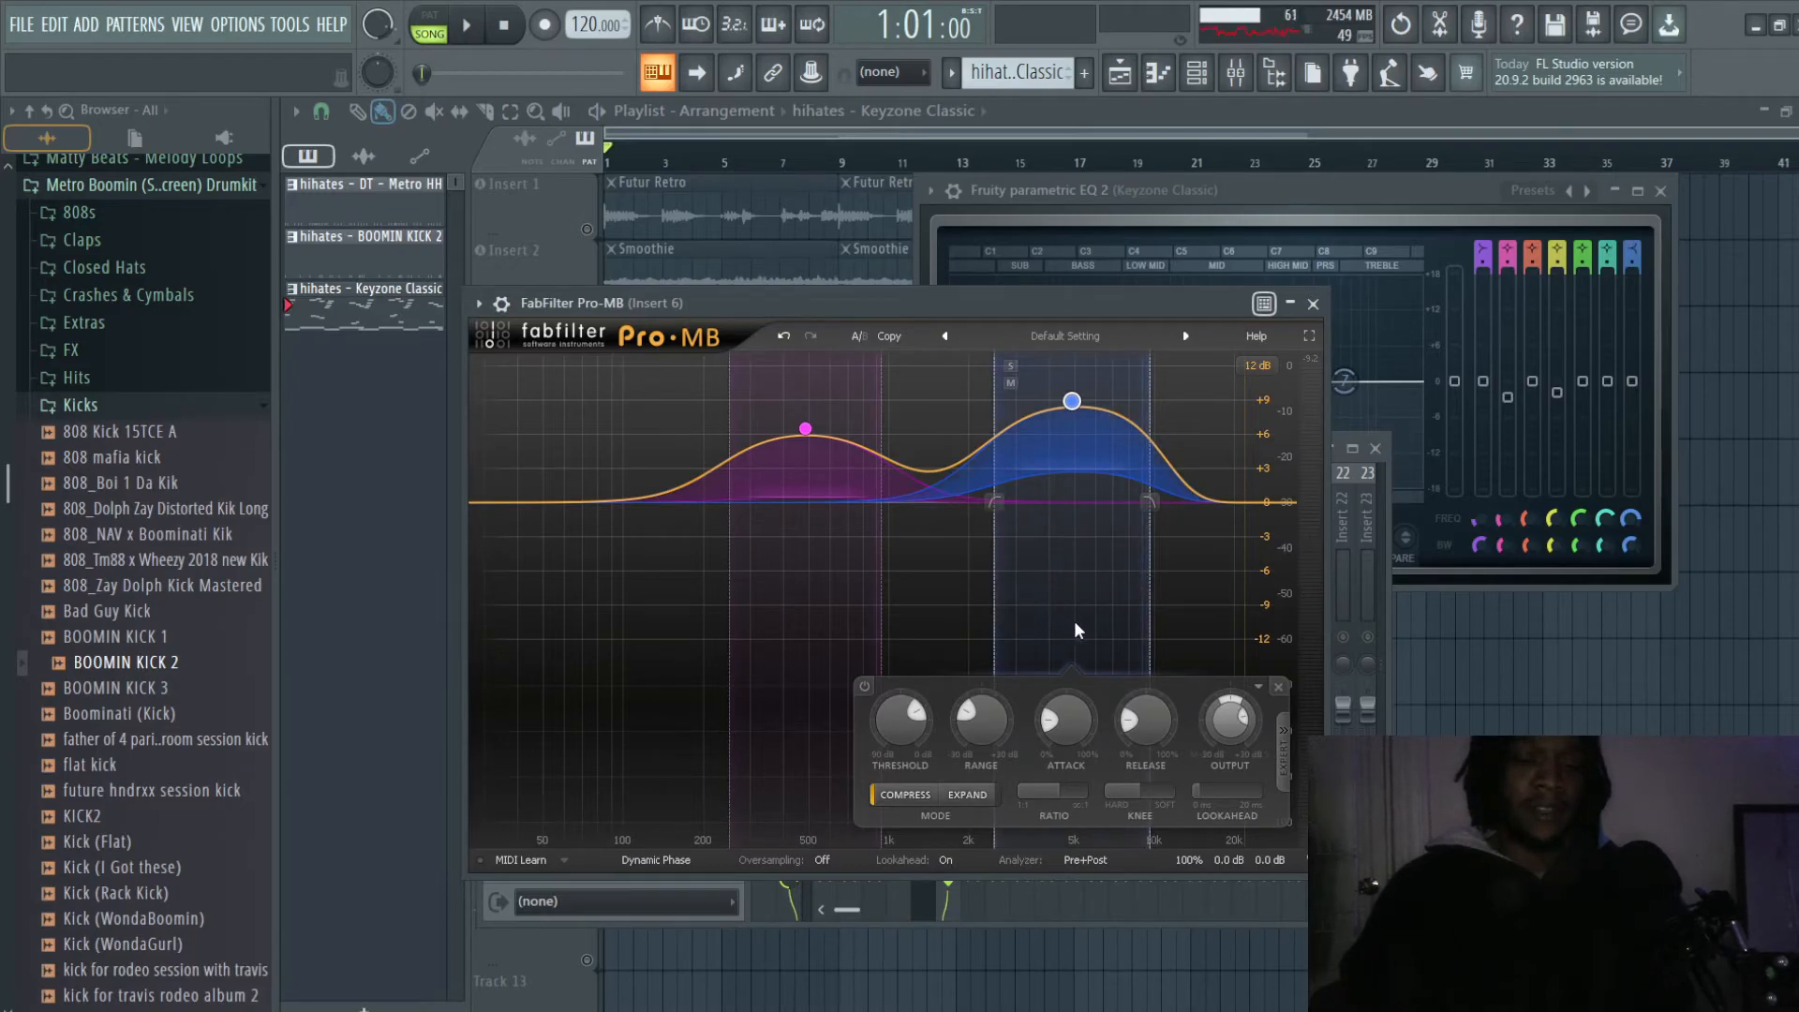
key("space")
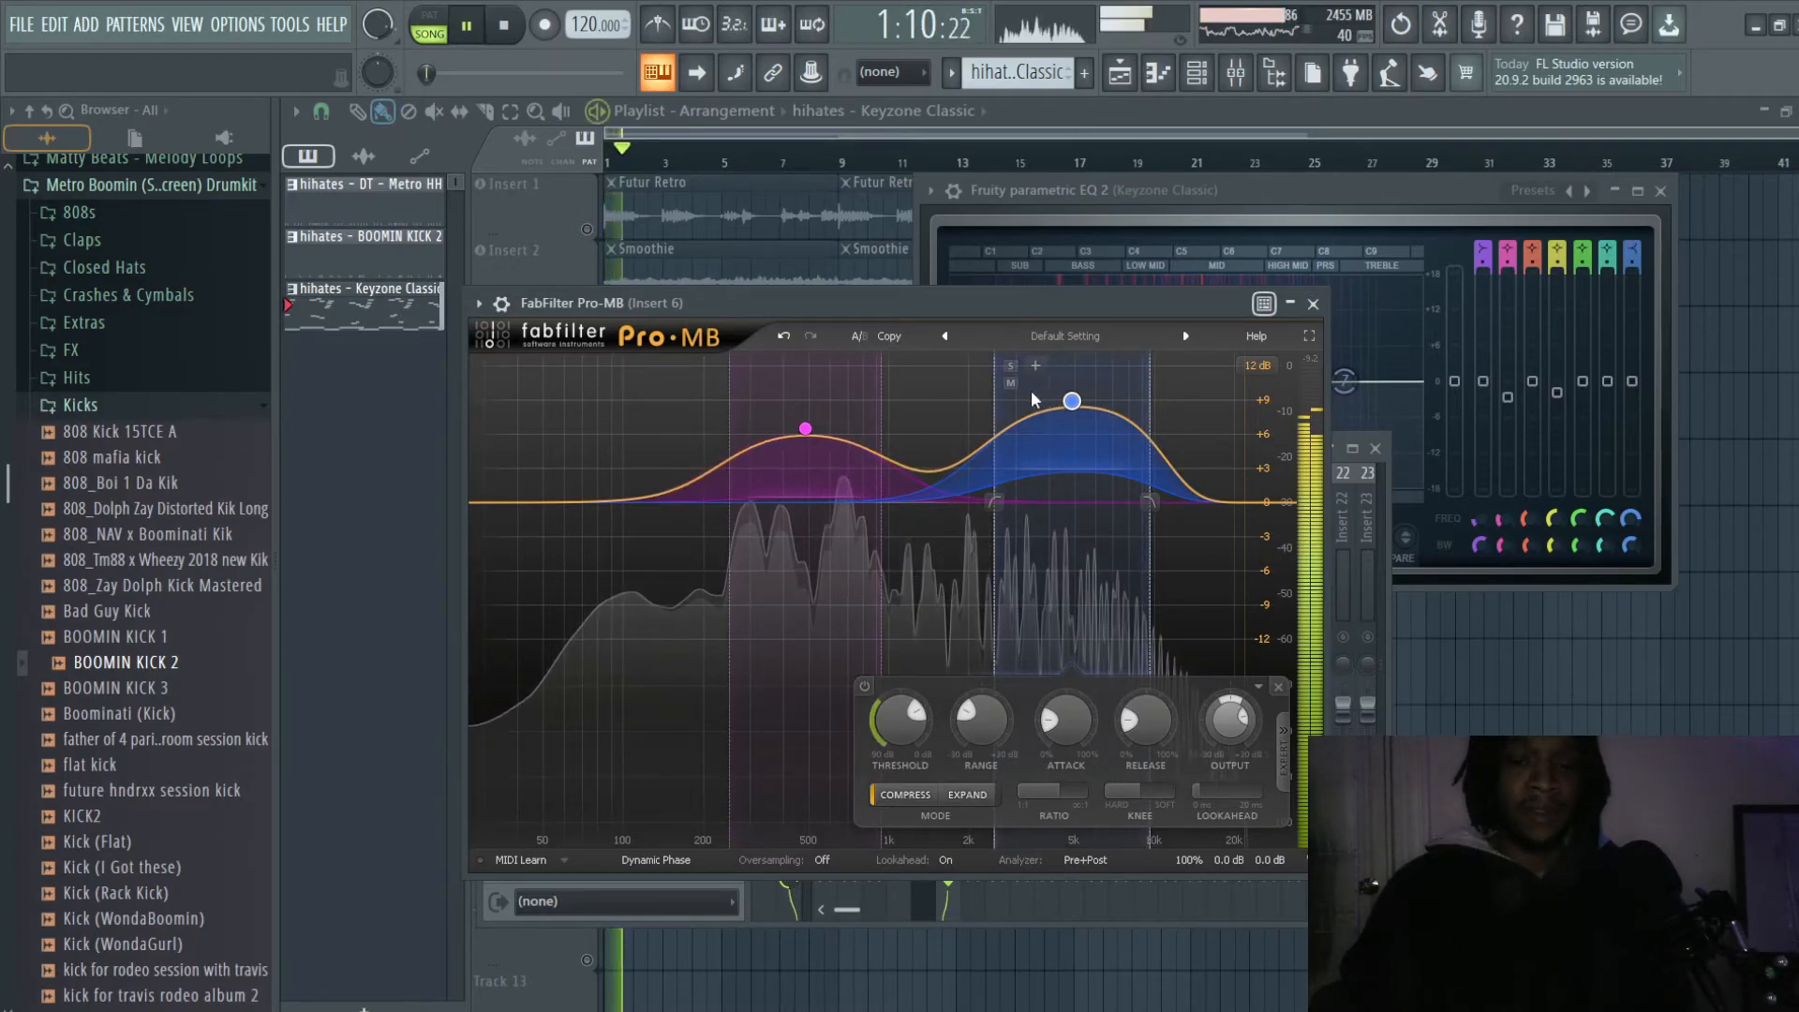
left_click(1010, 366)
left_click_drag(1073, 402, 981, 401)
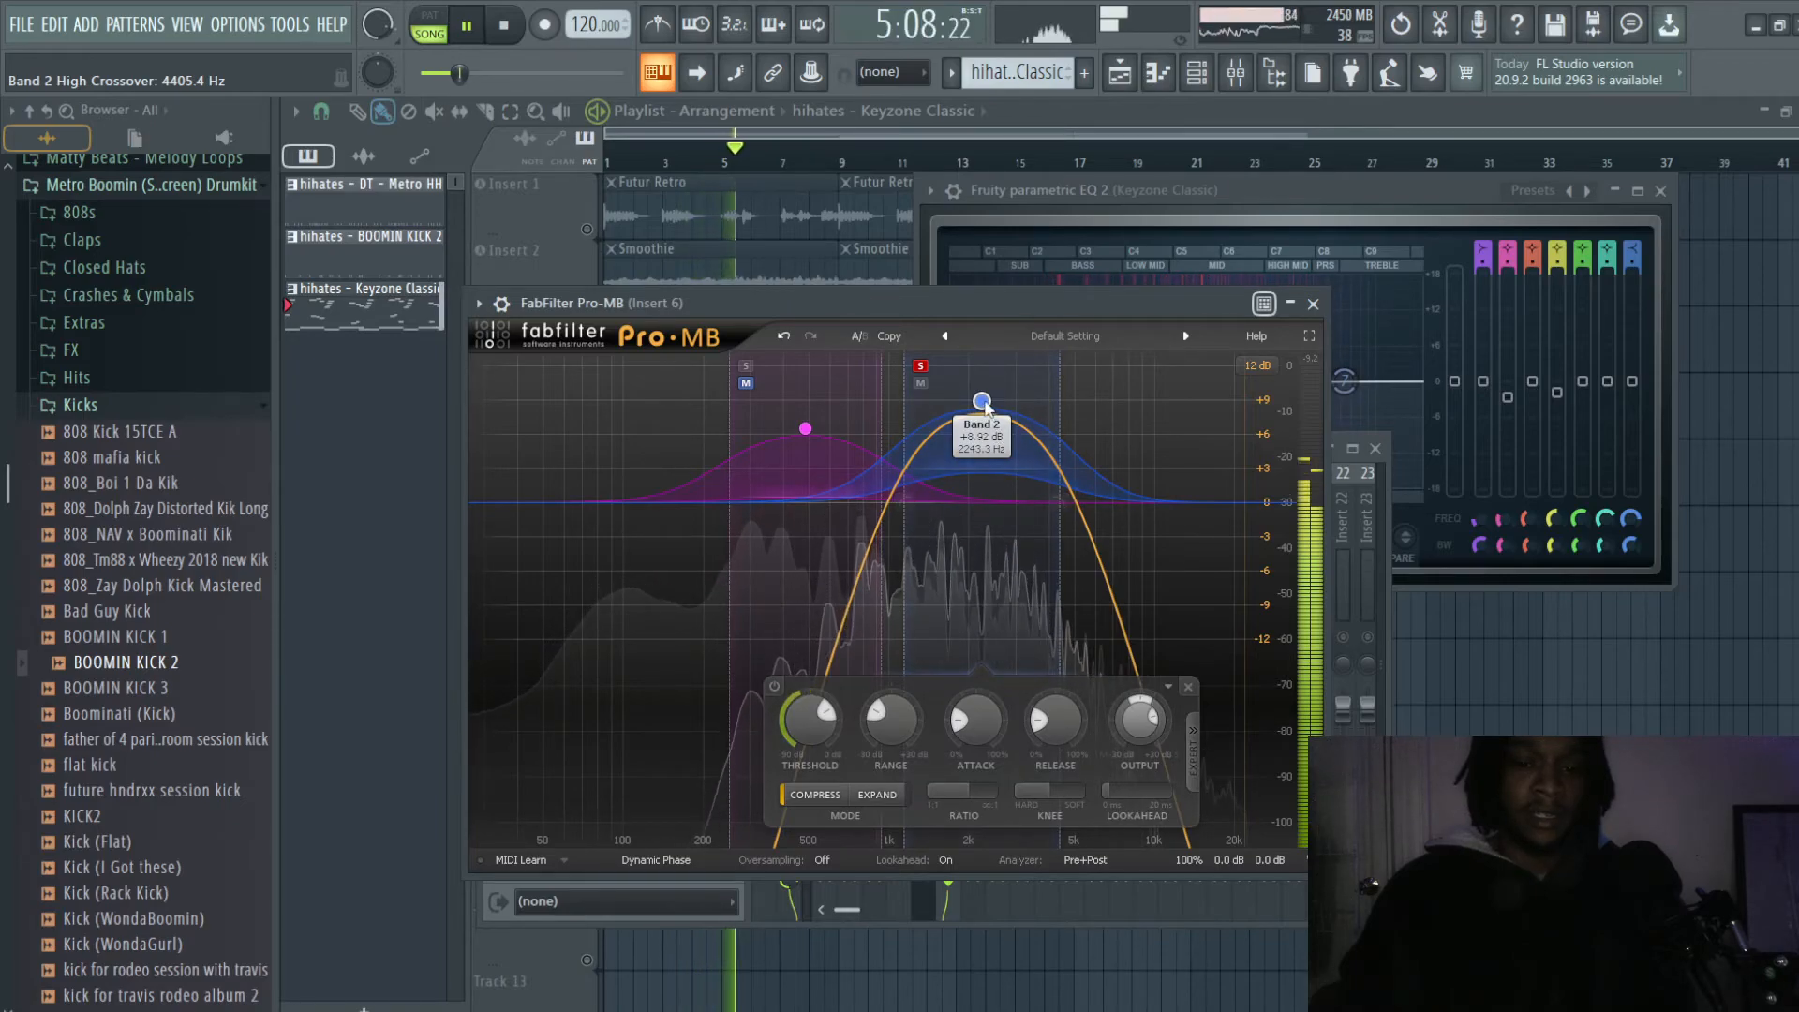
left_click_drag(982, 403, 981, 359)
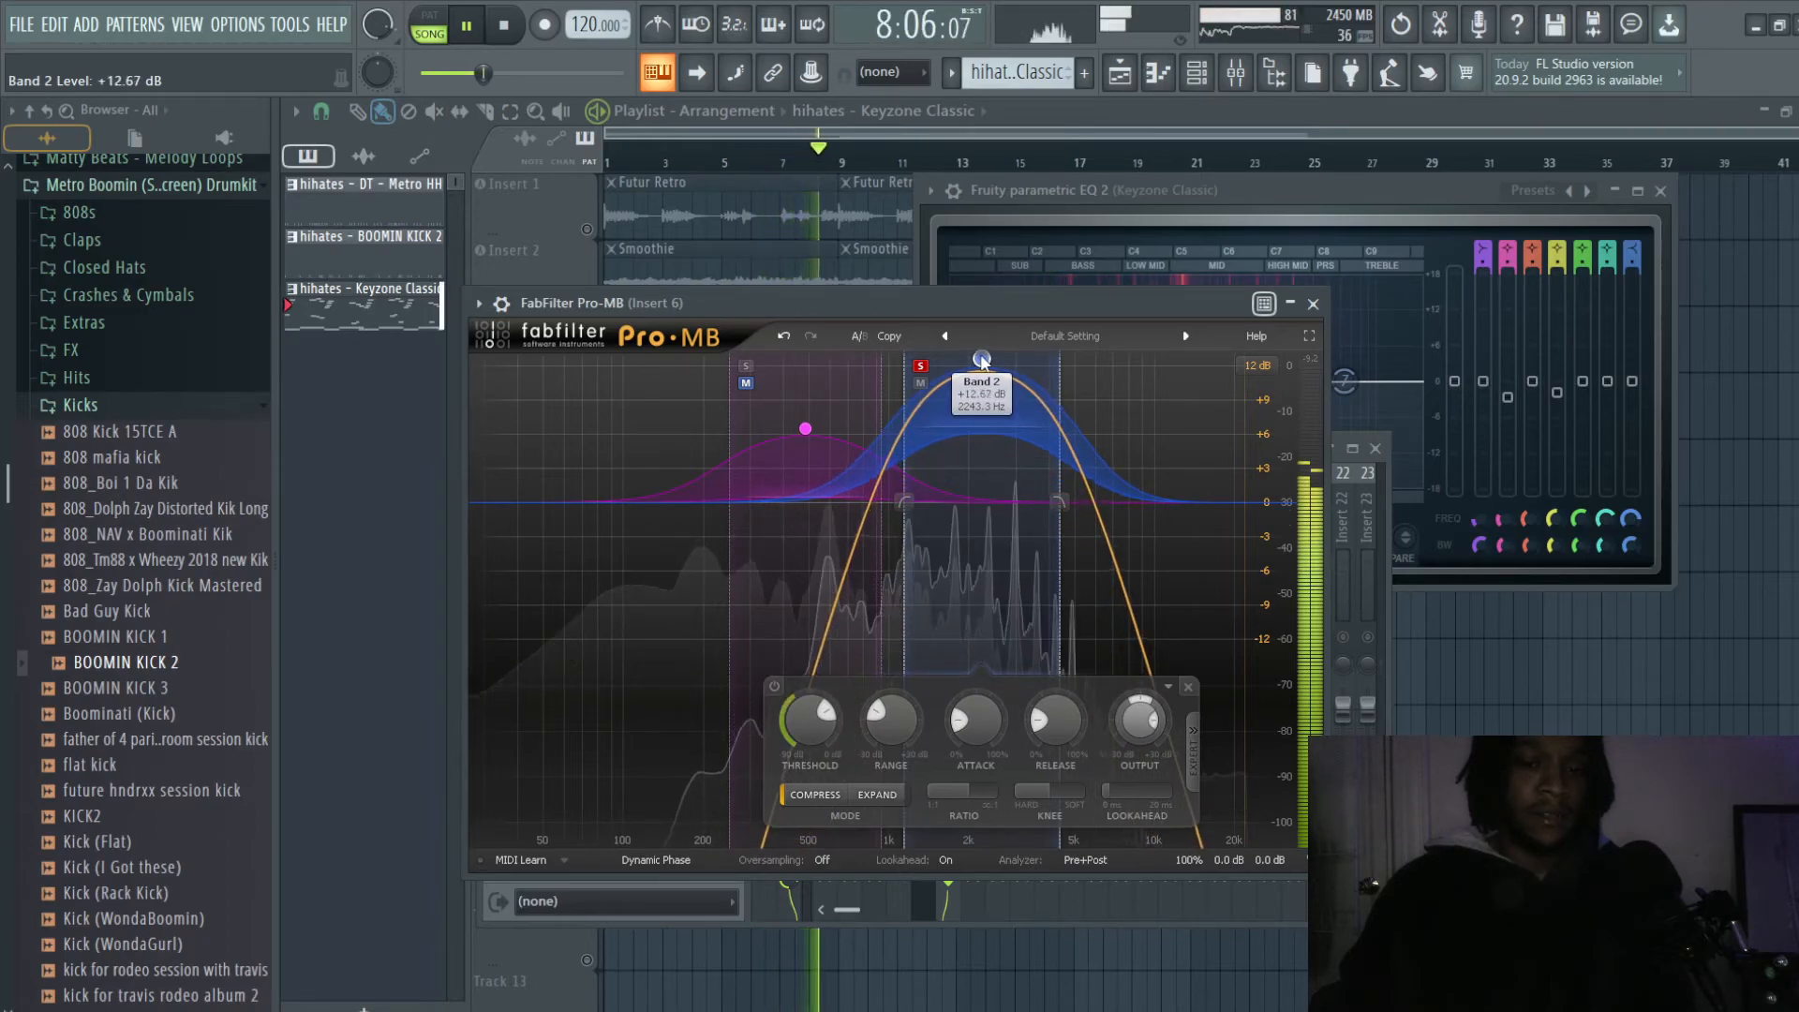
- Try very deep cuts on Bands 2, 3 and 4 of Fruity parametric EQ 2 on Keyzone Classic
left_click(1246, 188)
mouse_move(1198, 382)
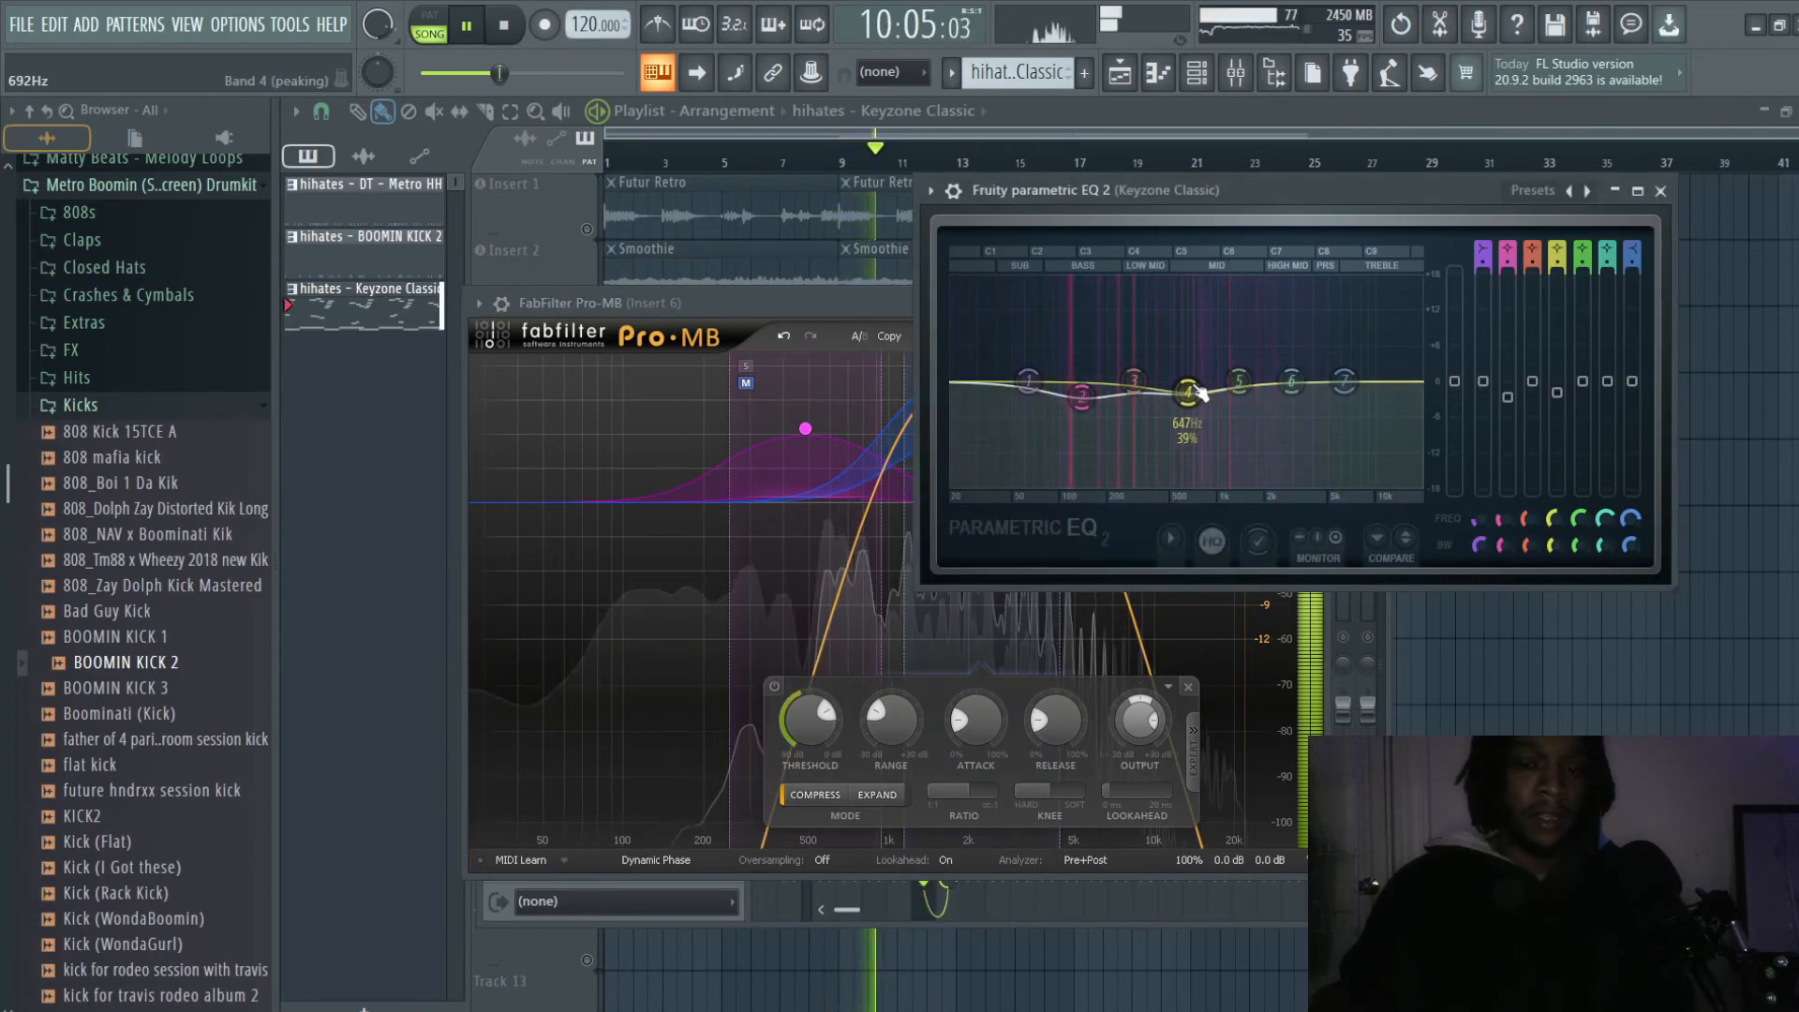
left_click_drag(1189, 392, 1188, 447)
left_click_drag(1081, 396, 1080, 478)
left_click_drag(1188, 448, 1189, 482)
left_click_drag(1134, 382, 1134, 468)
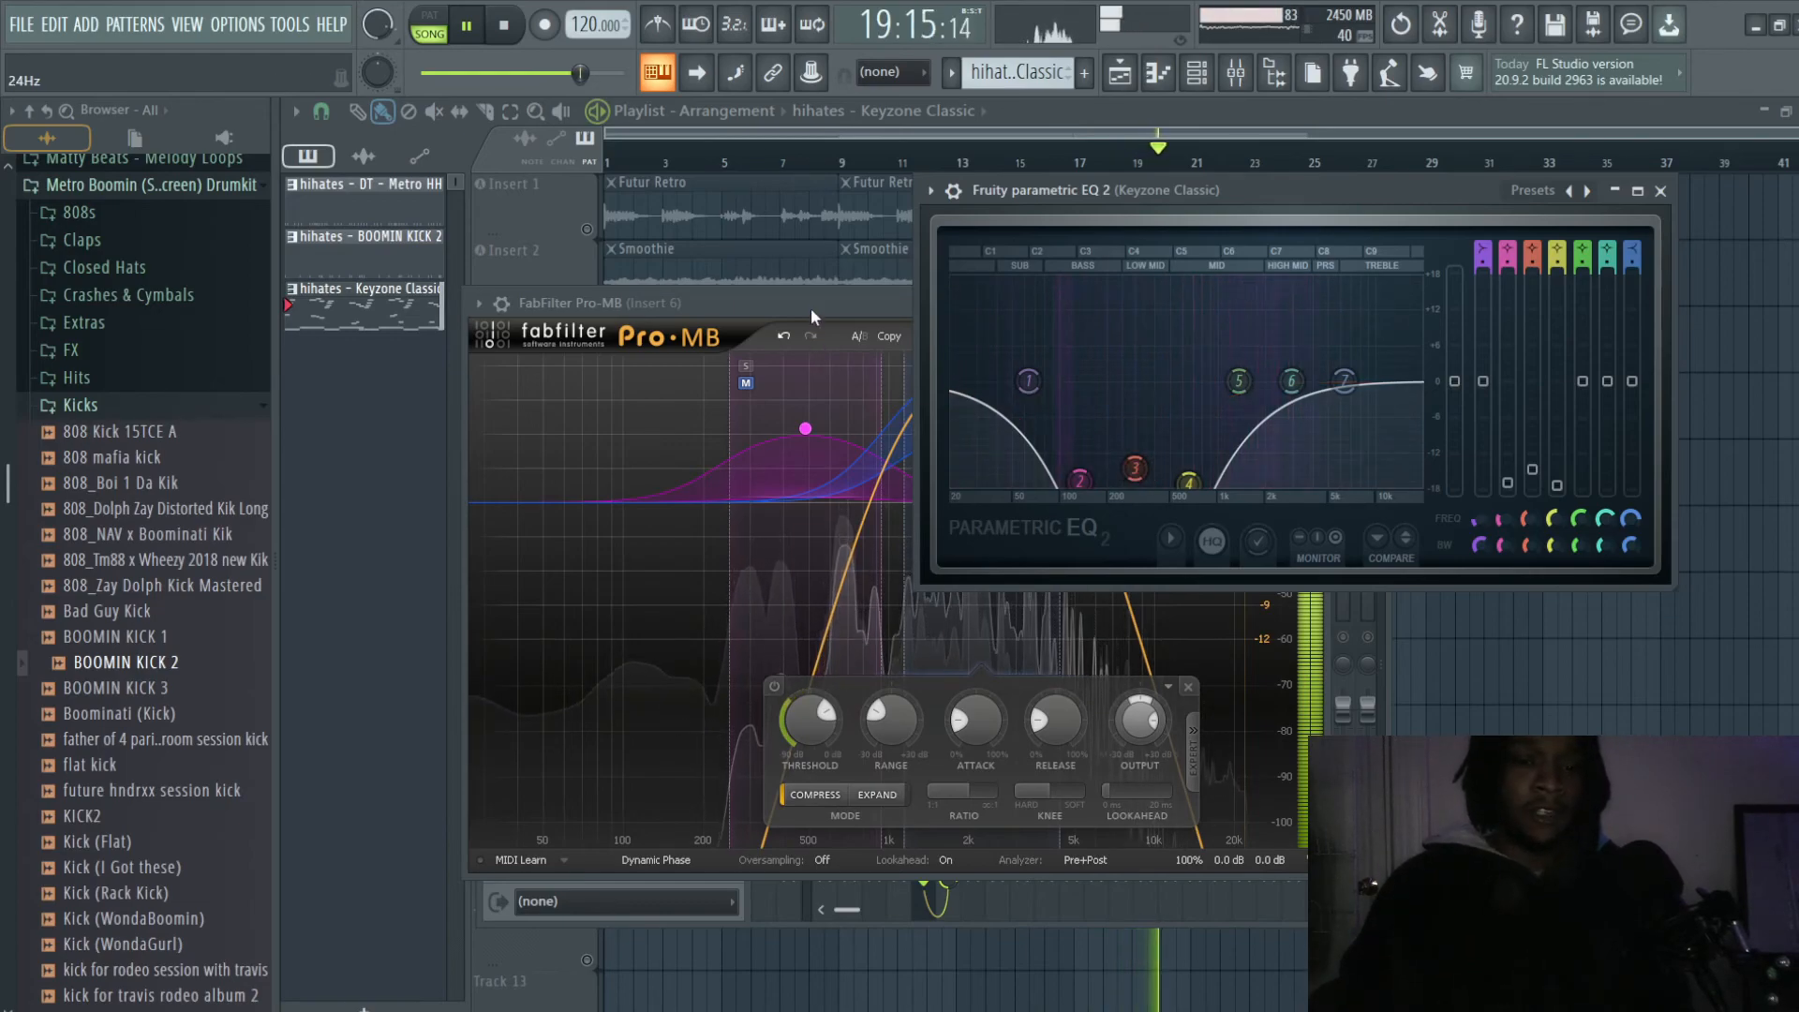
- Try strong boosts on Bands 2, 3 and 4 of the Keyzone Classic EQ
left_click_drag(1135, 468, 1127, 308)
left_click_drag(1080, 481, 1081, 336)
left_click_drag(1188, 482, 1196, 363)
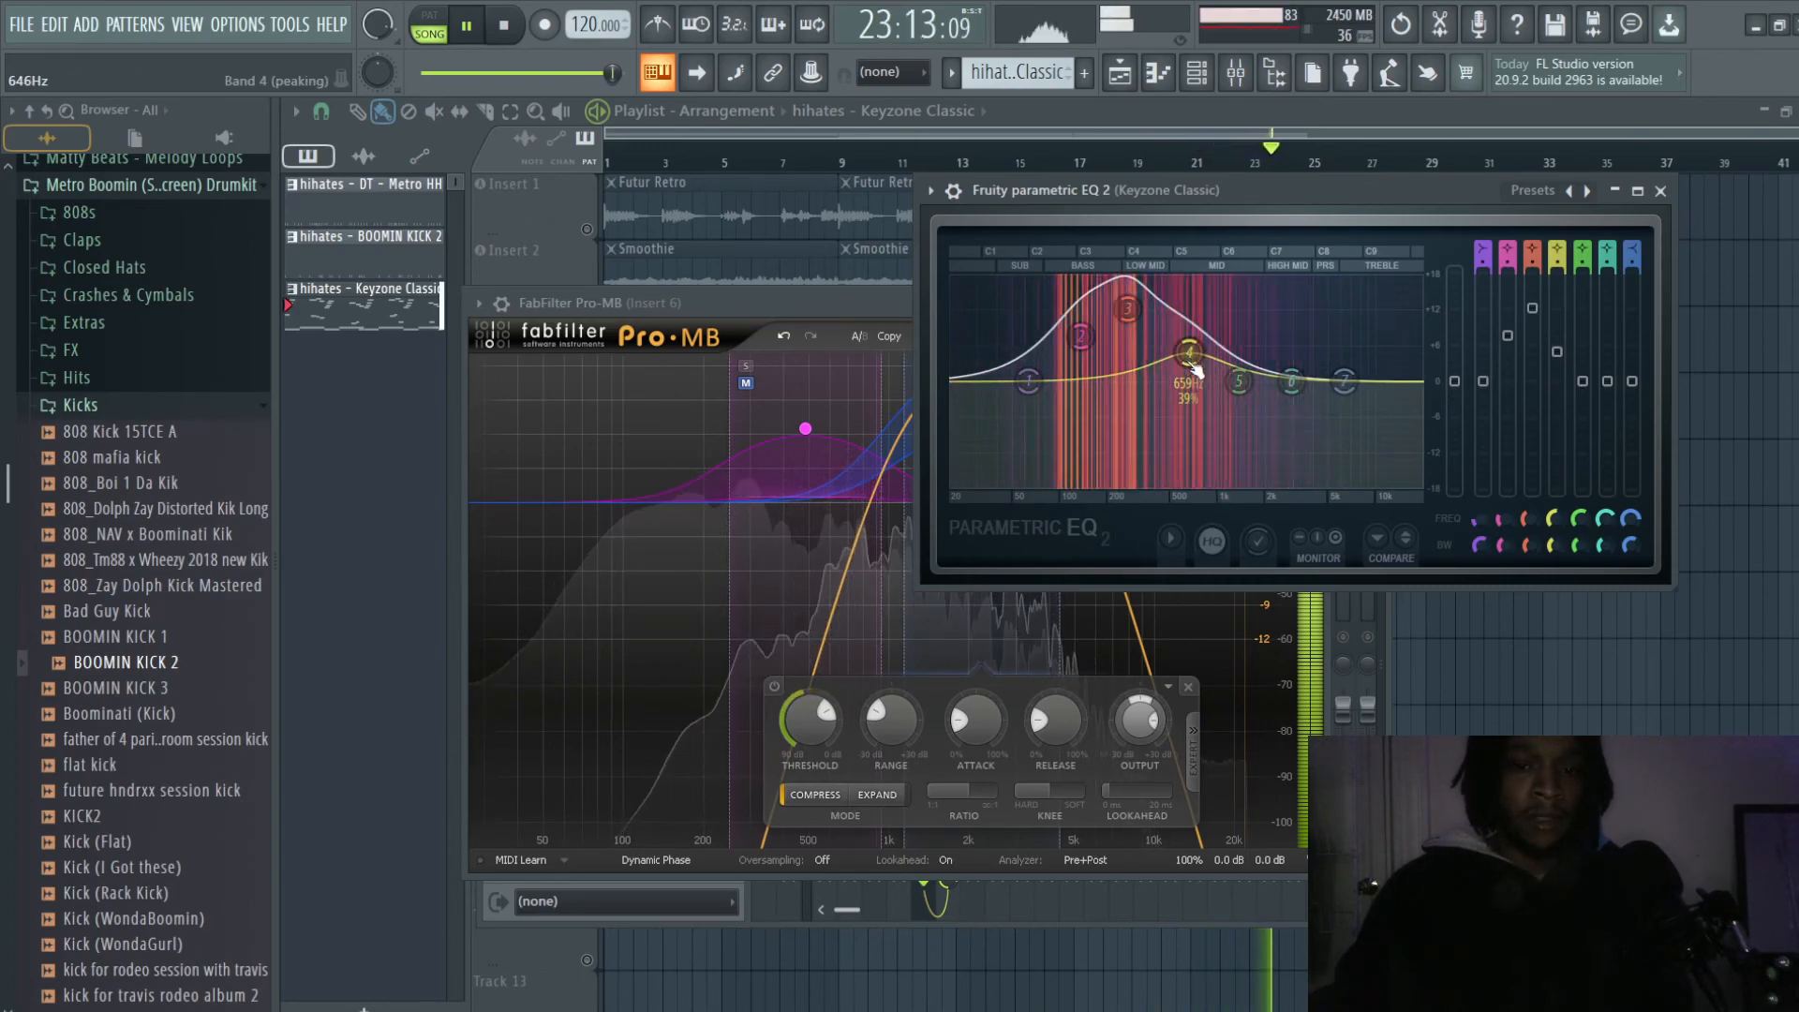
- Set moderate cuts on Band 2 near 146 Hz and on Band 4 of the Keyzone Classic EQ, with Band 3 close to 0 dB
left_click_drag(1188, 369, 1195, 438)
left_click_drag(1087, 351, 1095, 447)
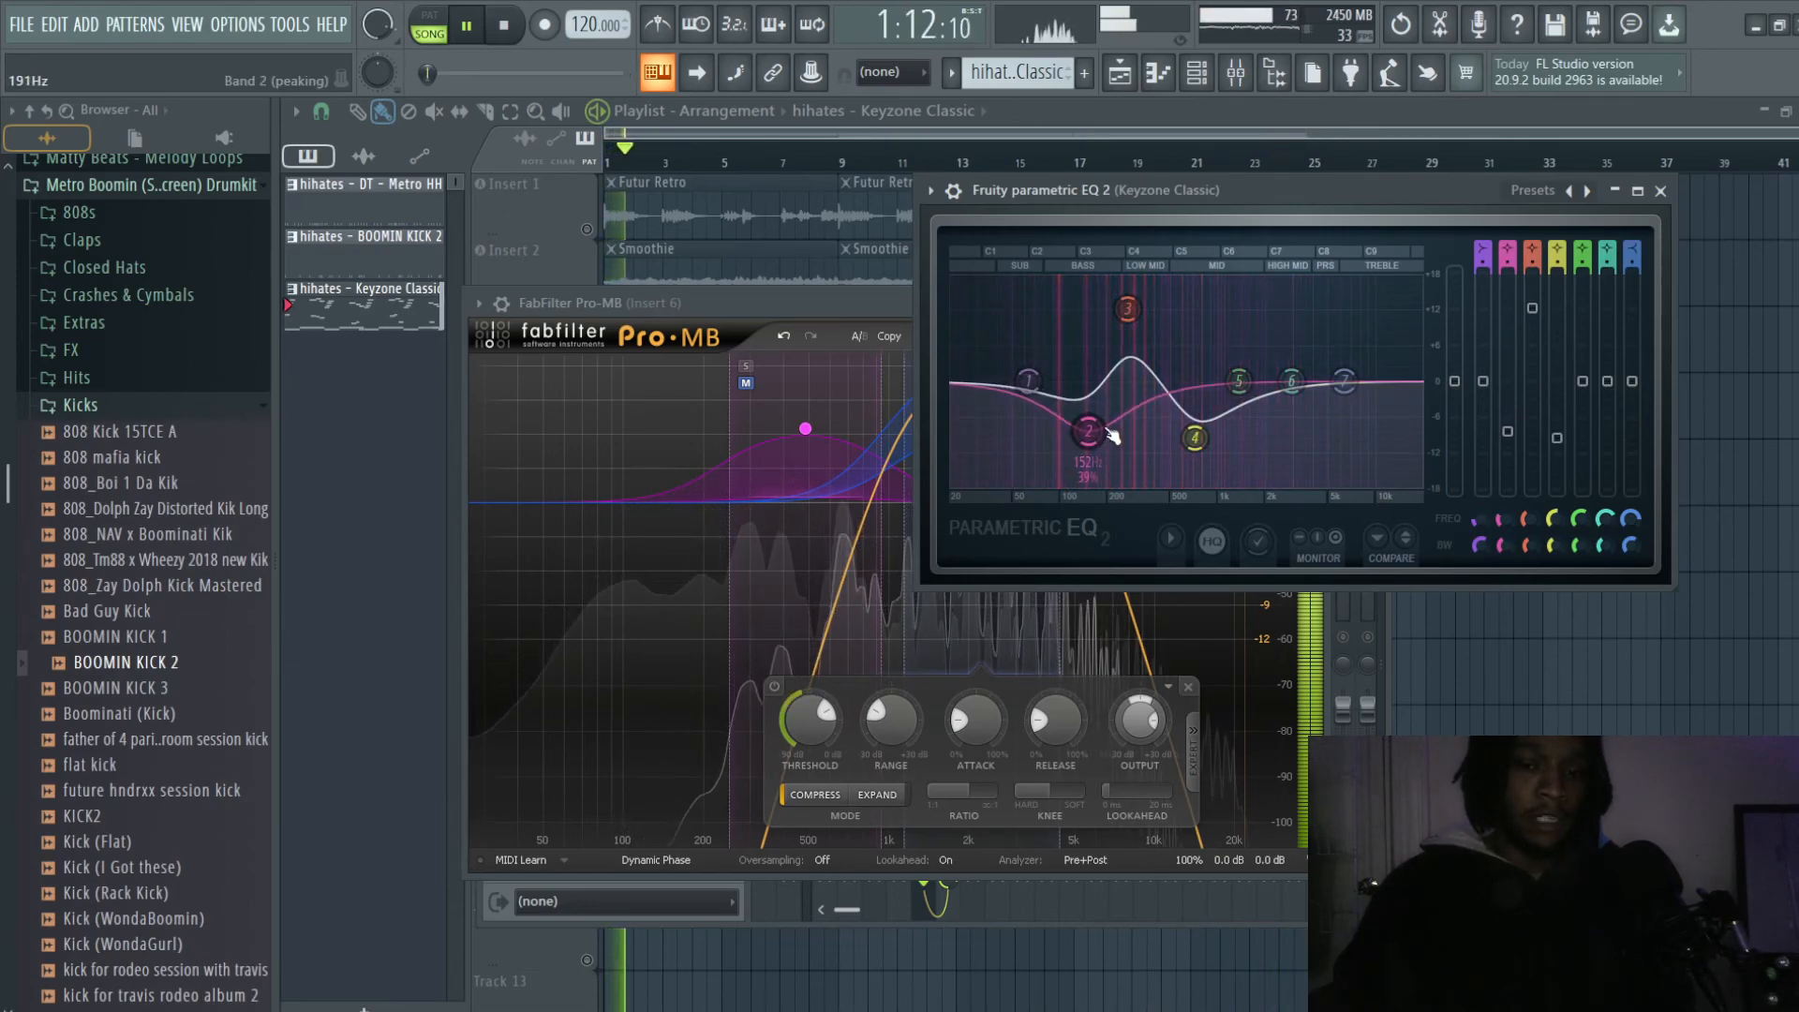
left_click_drag(1143, 315, 1156, 378)
left_click_drag(1094, 440, 1093, 421)
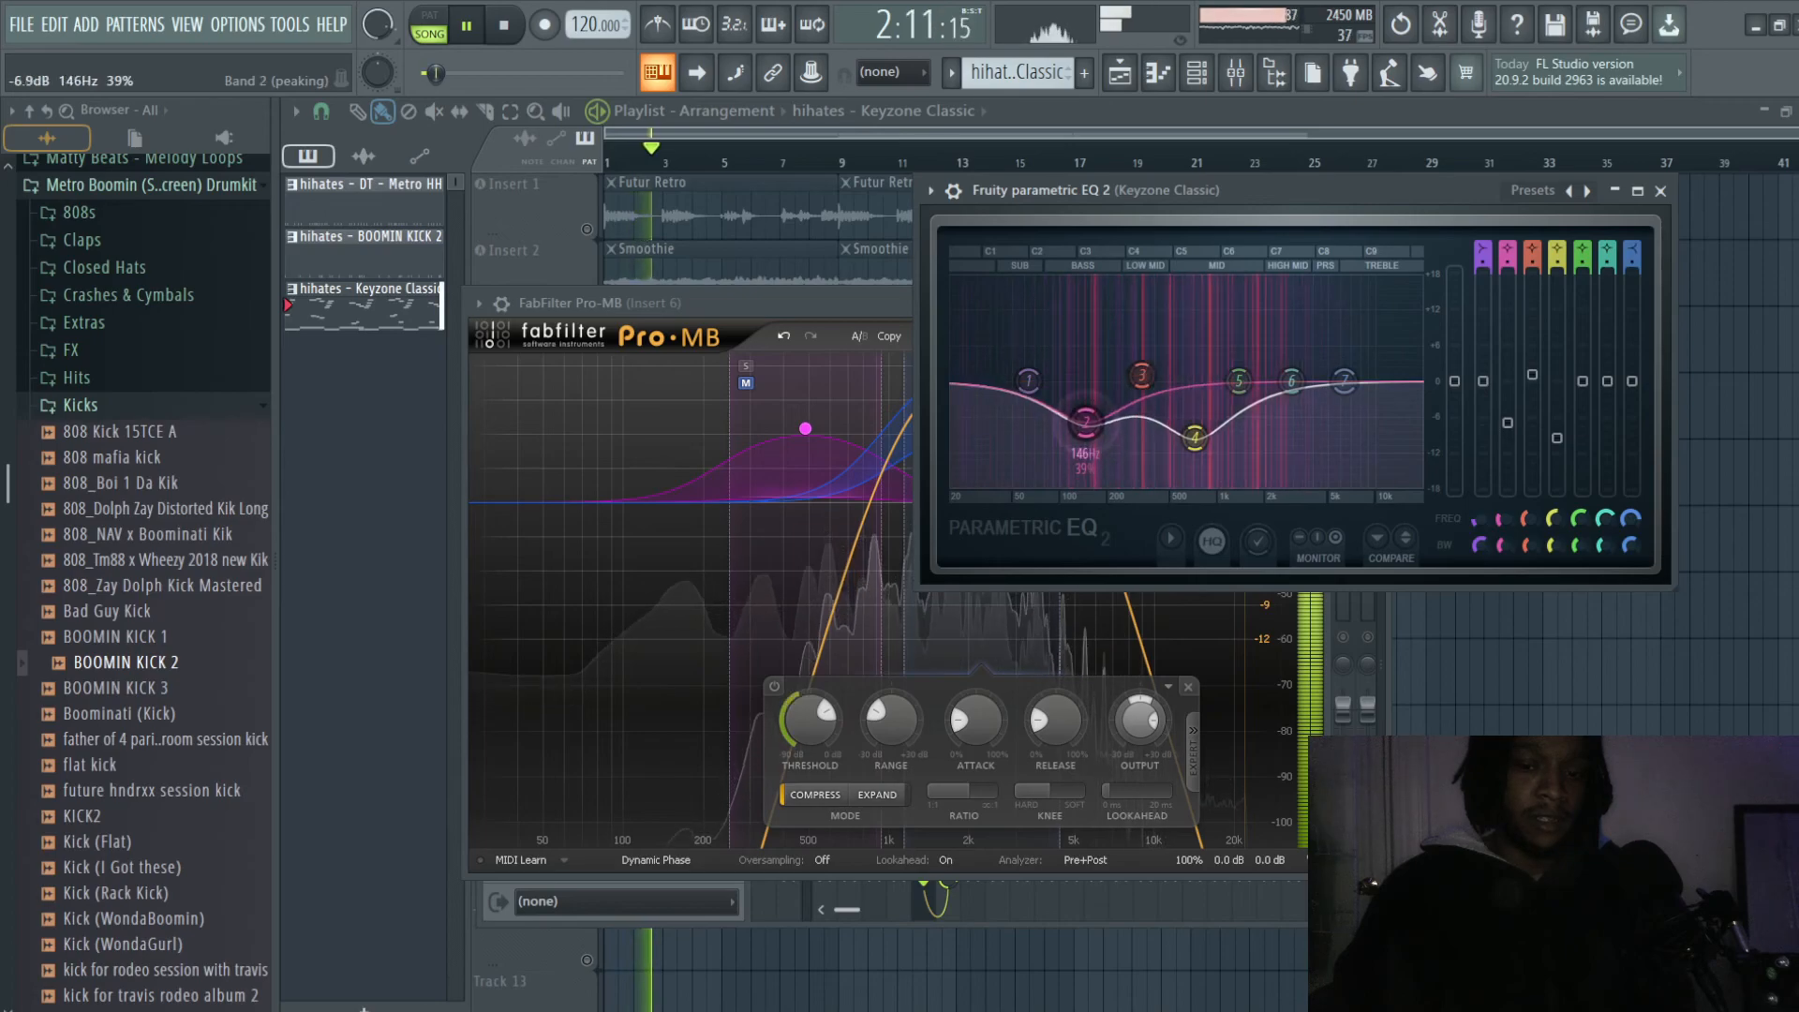
left_click_drag(1201, 454, 1202, 438)
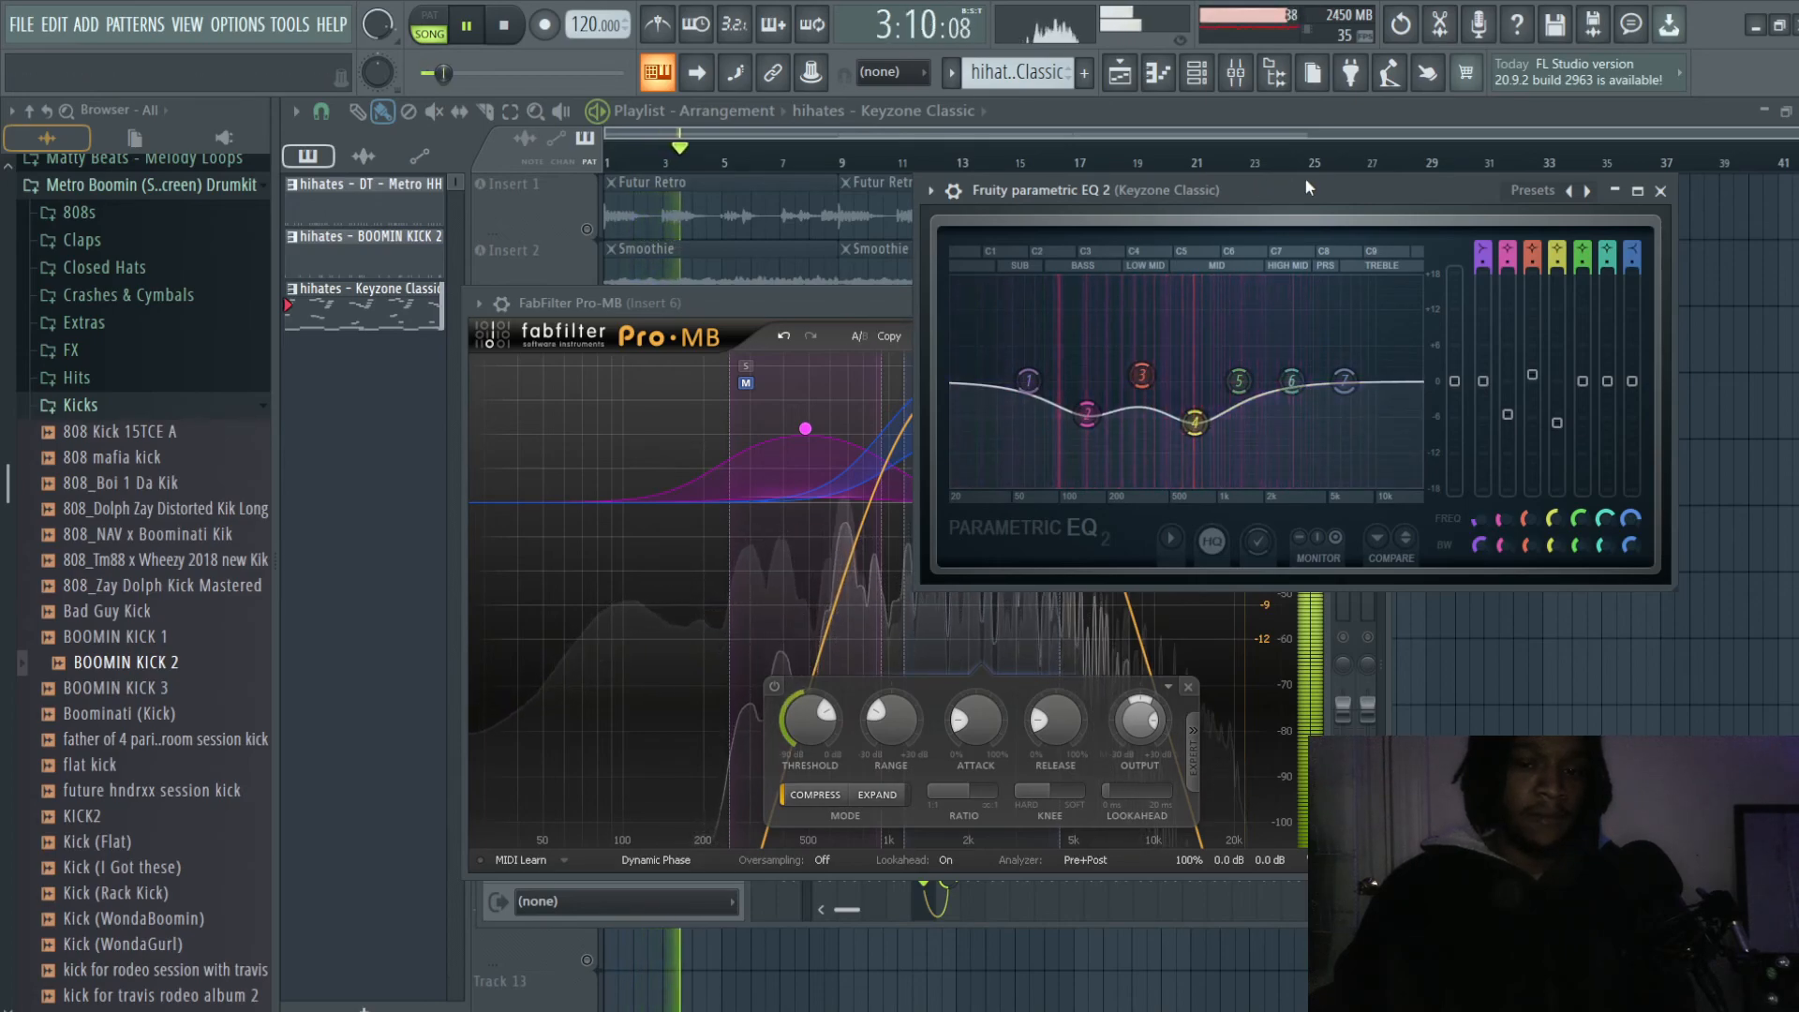
- Stop playback, bring Pro-MB on Insert 6 forward, and switch to OBS
key("space")
left_click(849, 302)
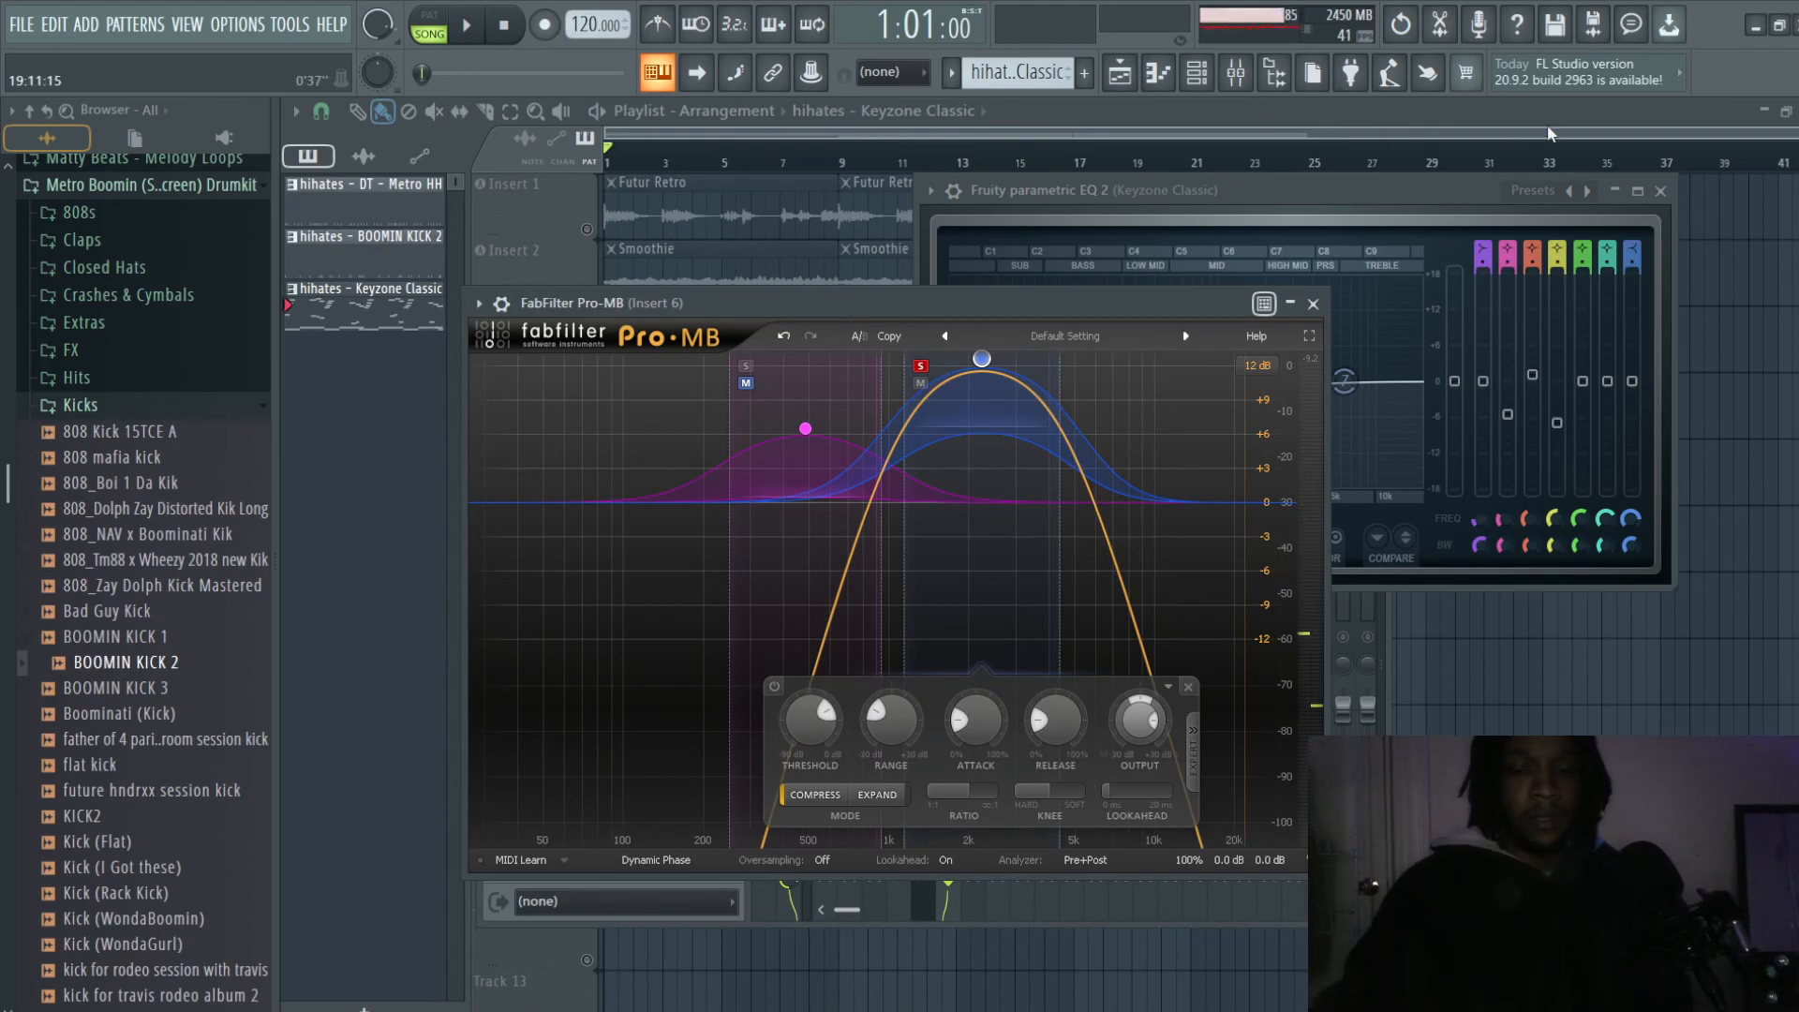
left_click(1765, 28)
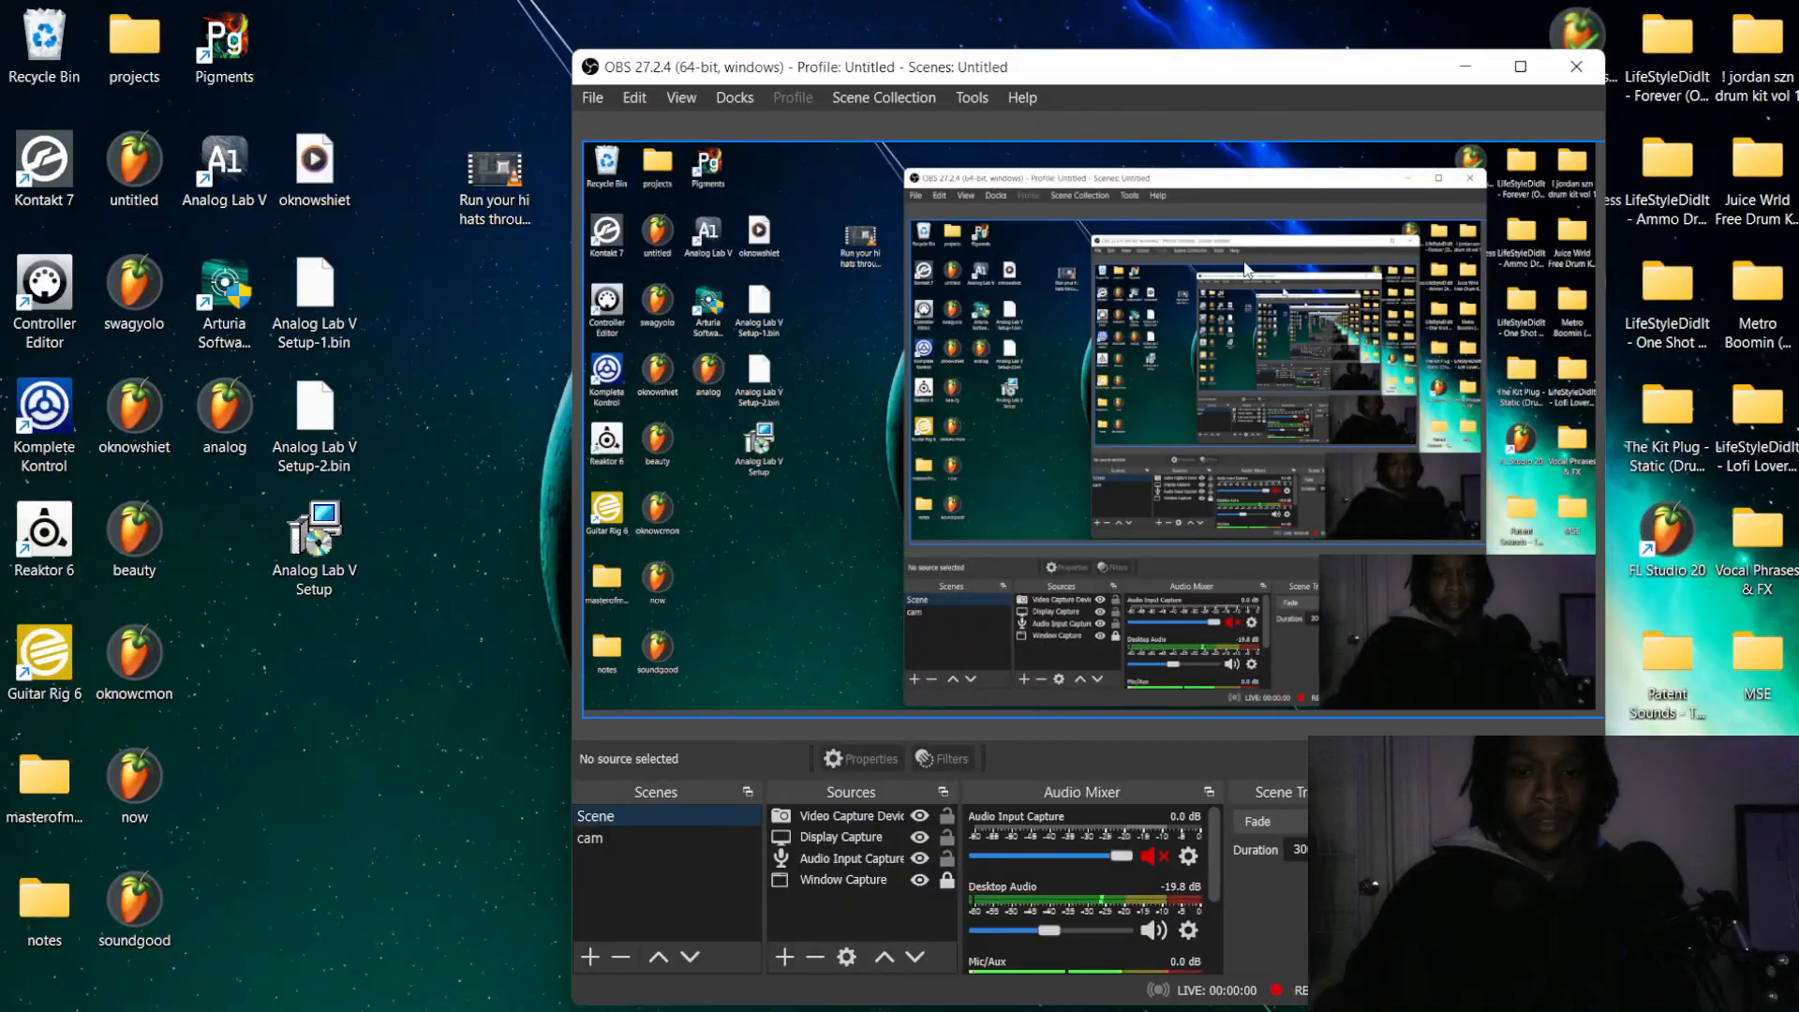